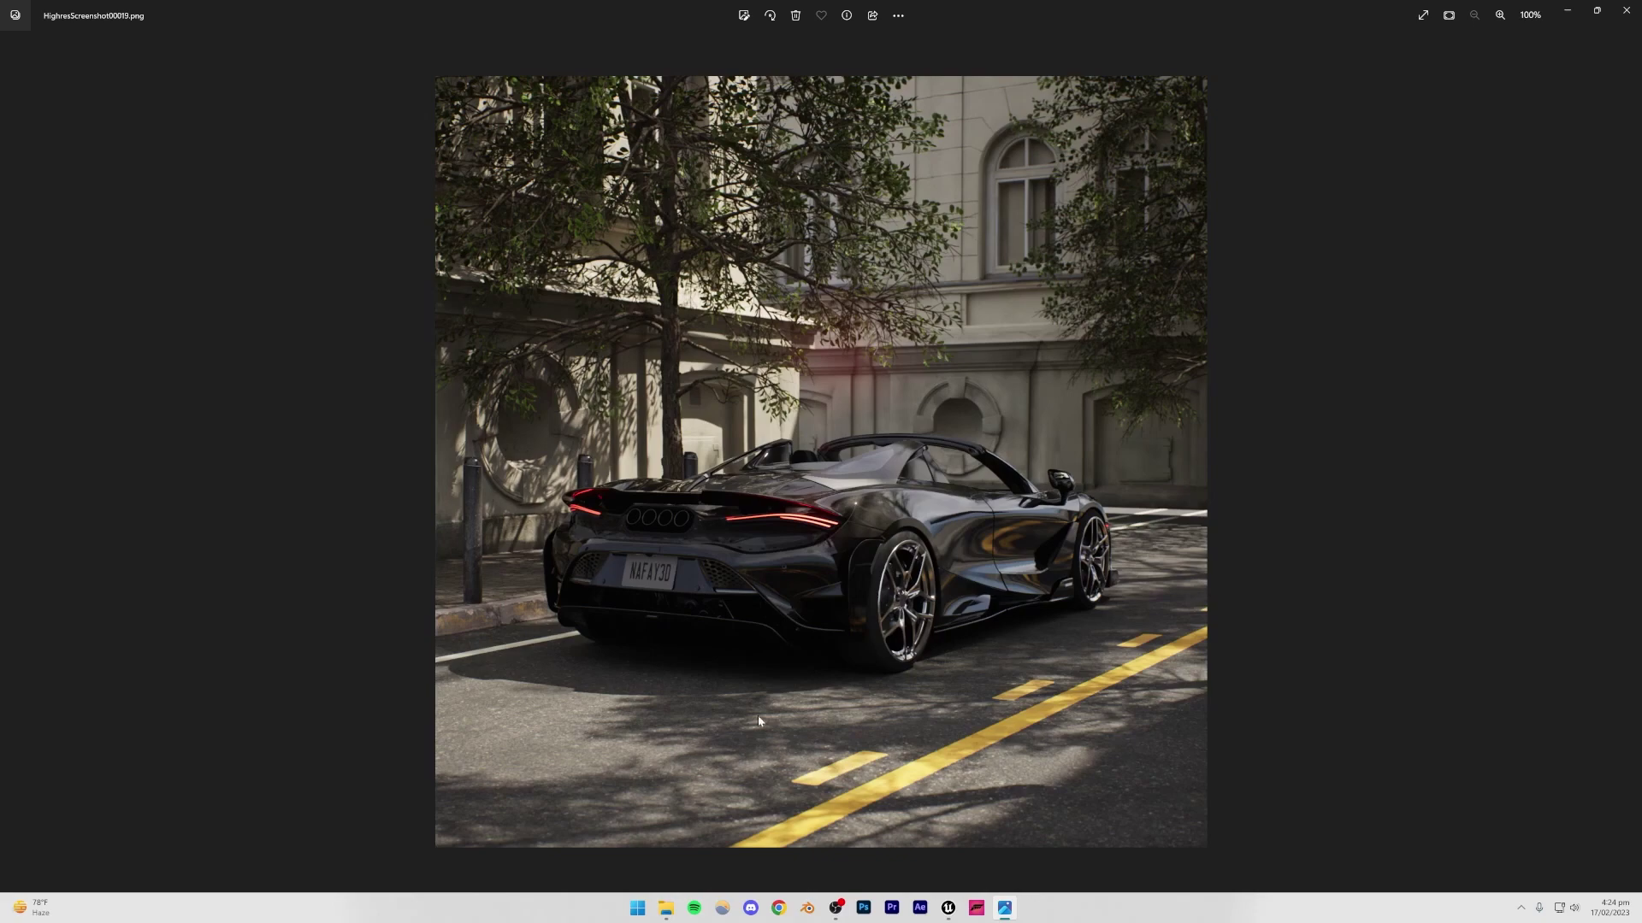
Step: Browse the Games templates in the Unreal Project Browser
scroll(371, 598, "up", 3)
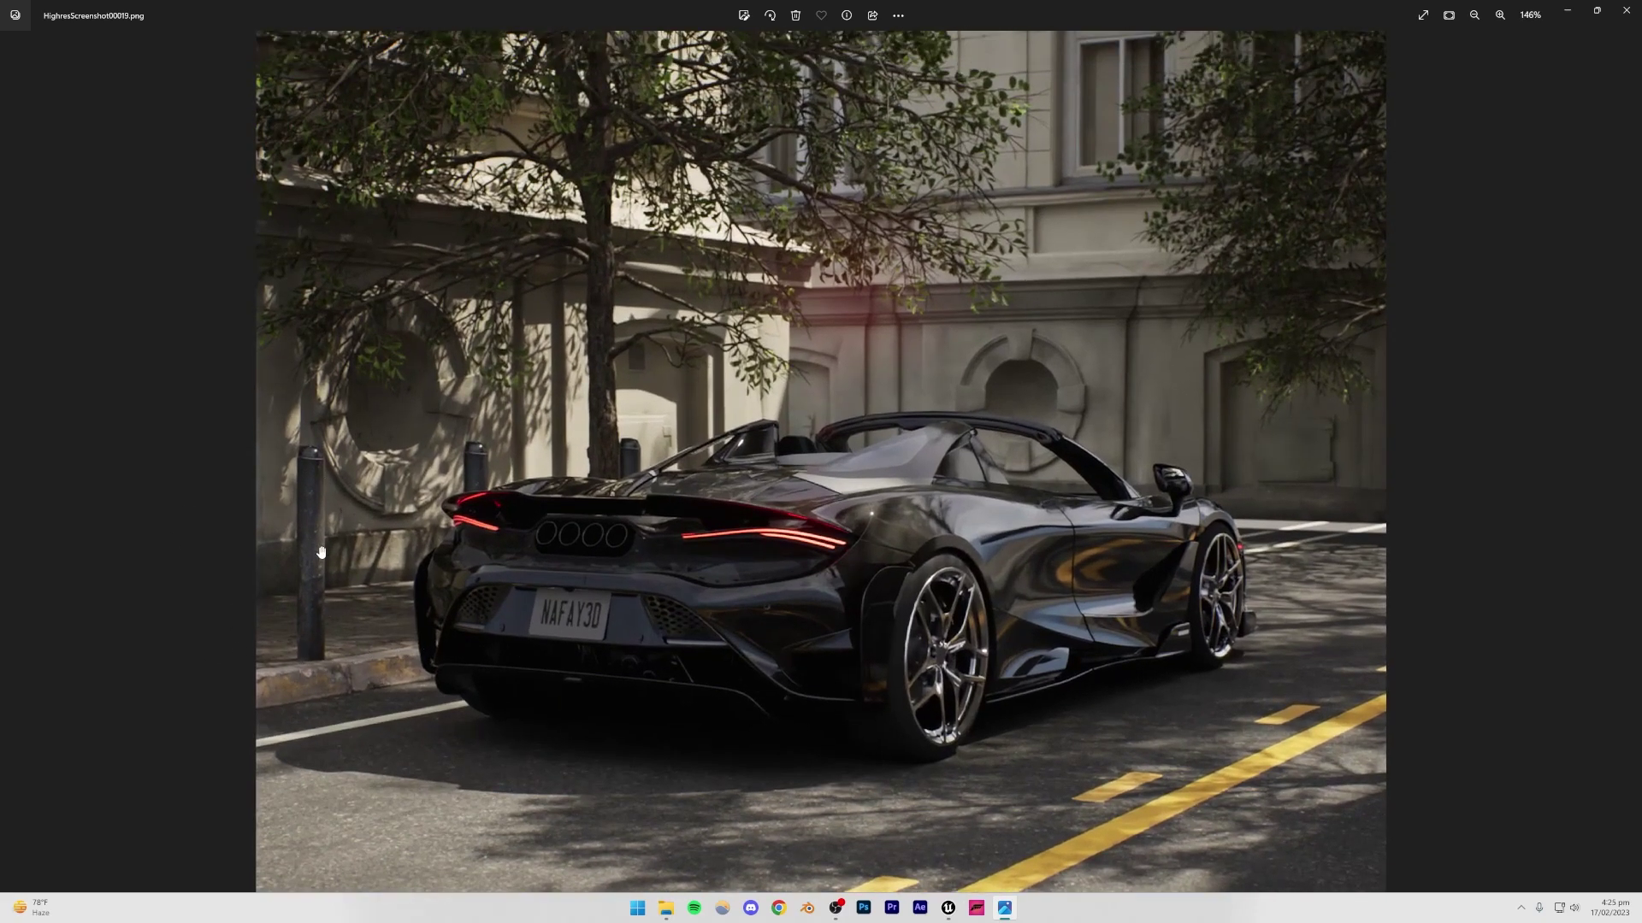
scroll(334, 590, "down", 2)
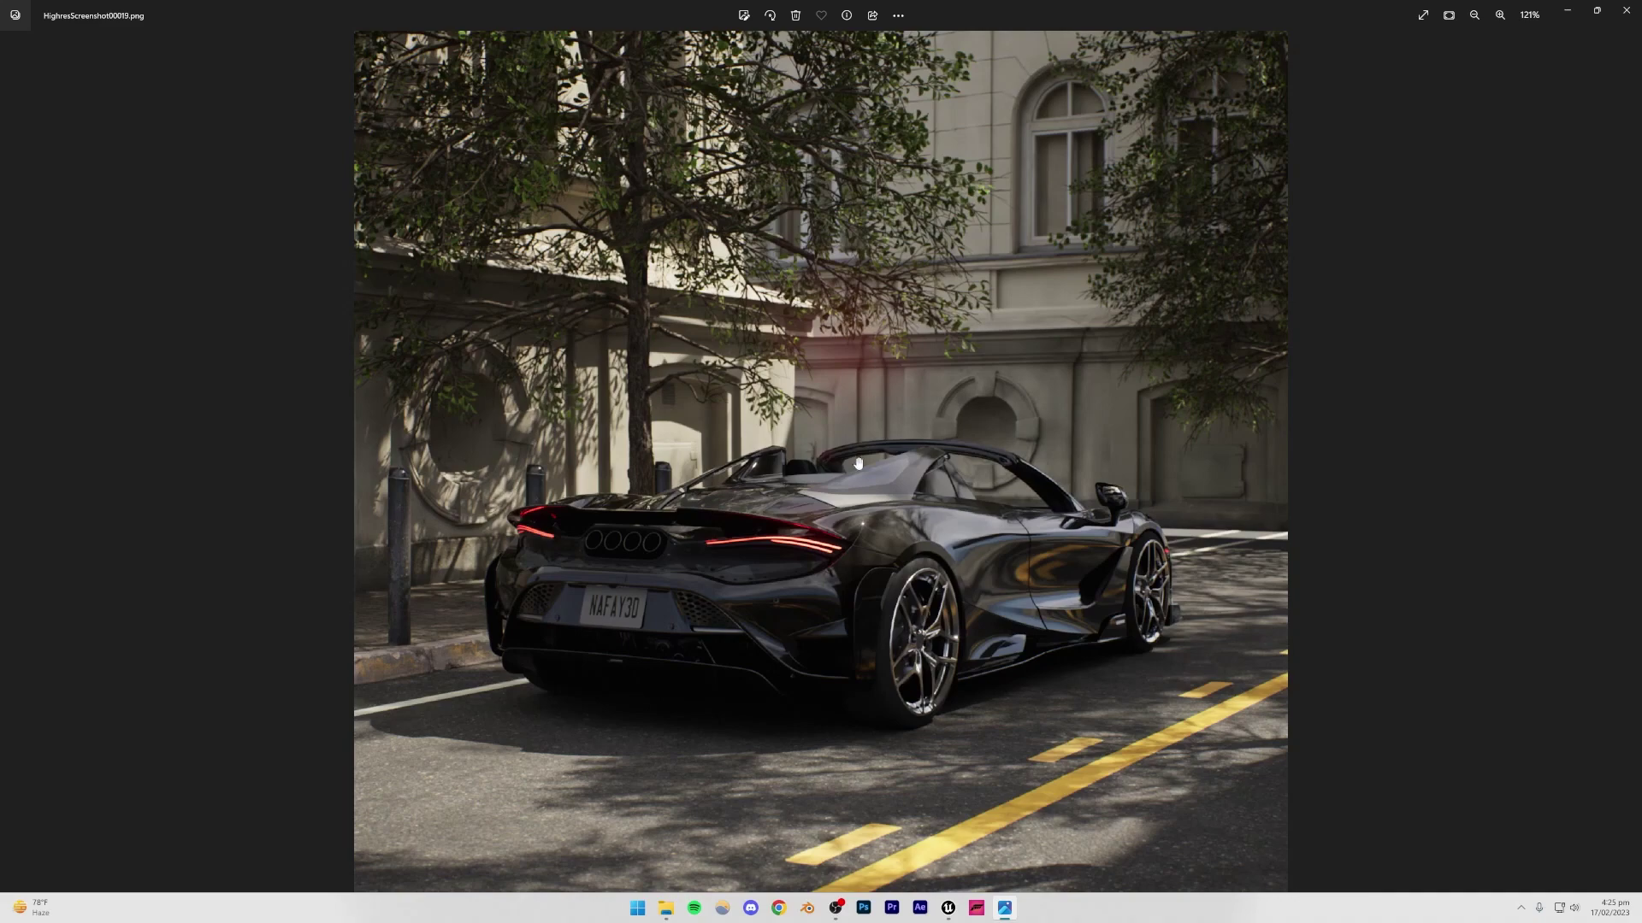
scroll(855, 469, "down", 2)
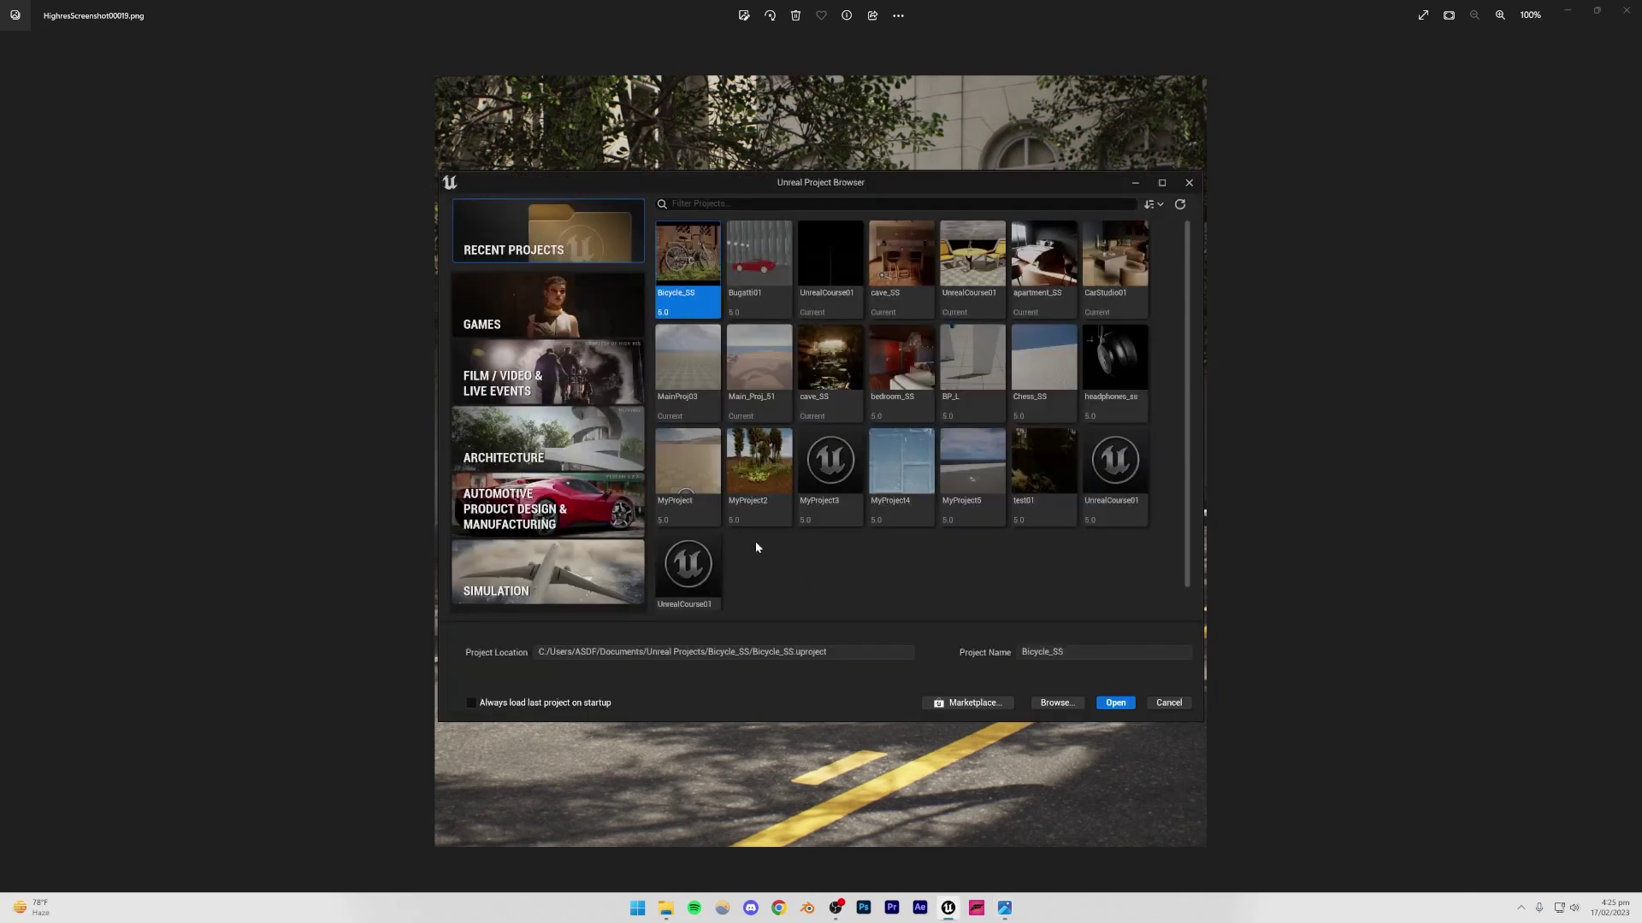
left_click(520, 303)
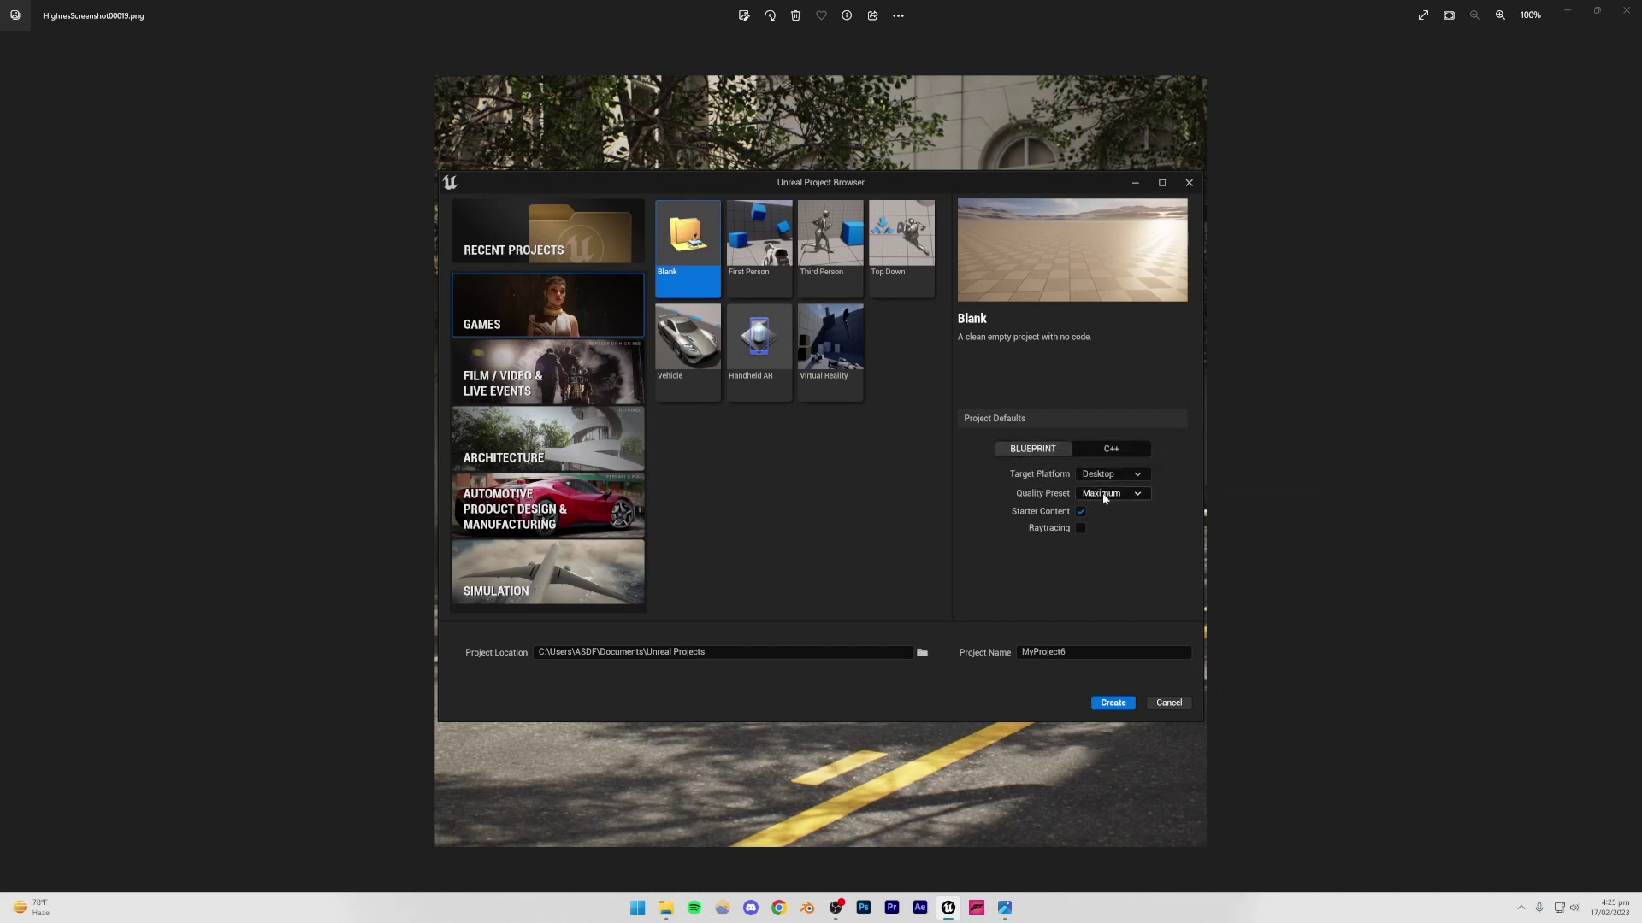
left_click(1061, 654)
key("Return")
Step: Open the cave_SS project from Recent Projects
left_click(571, 261)
left_click(595, 308)
left_click(598, 218)
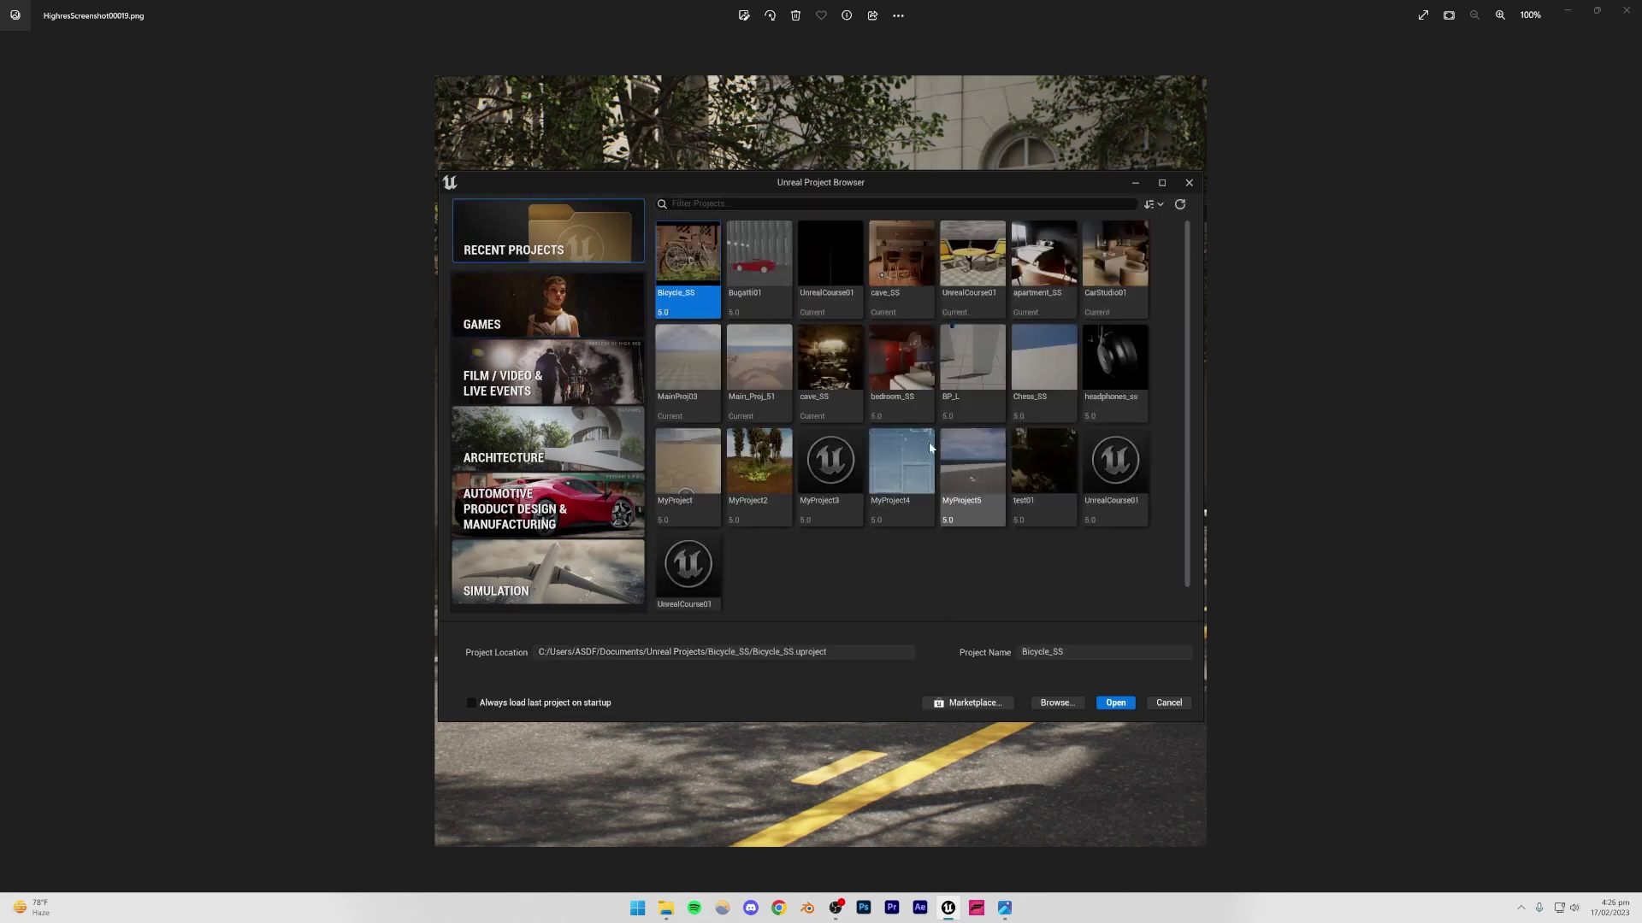
left_click(831, 376)
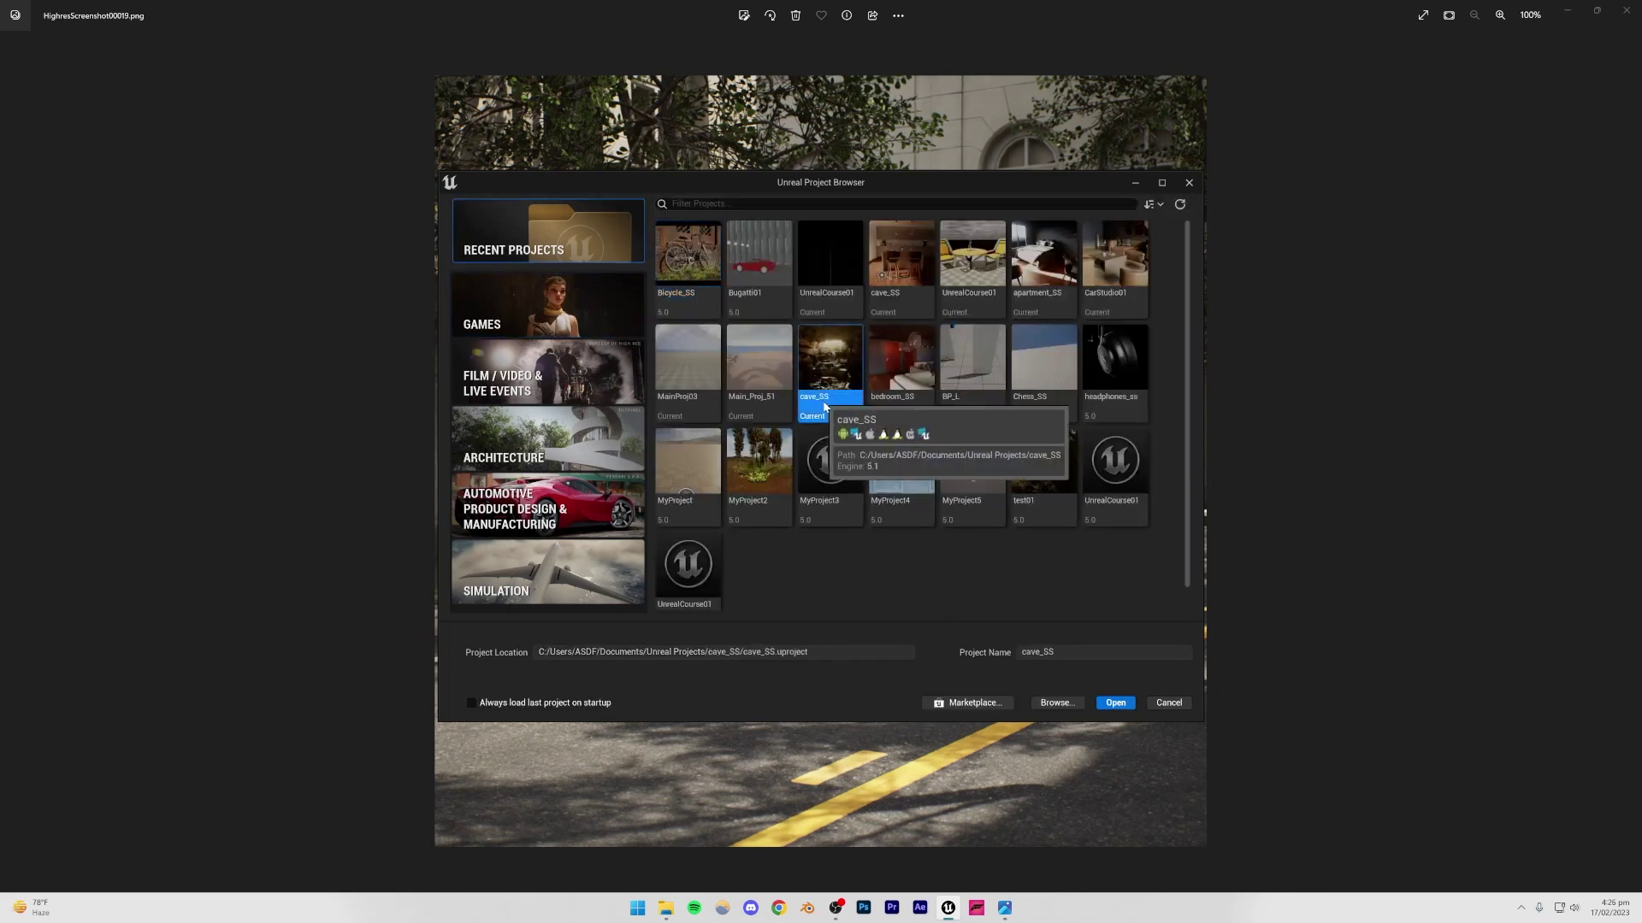
left_click(1116, 703)
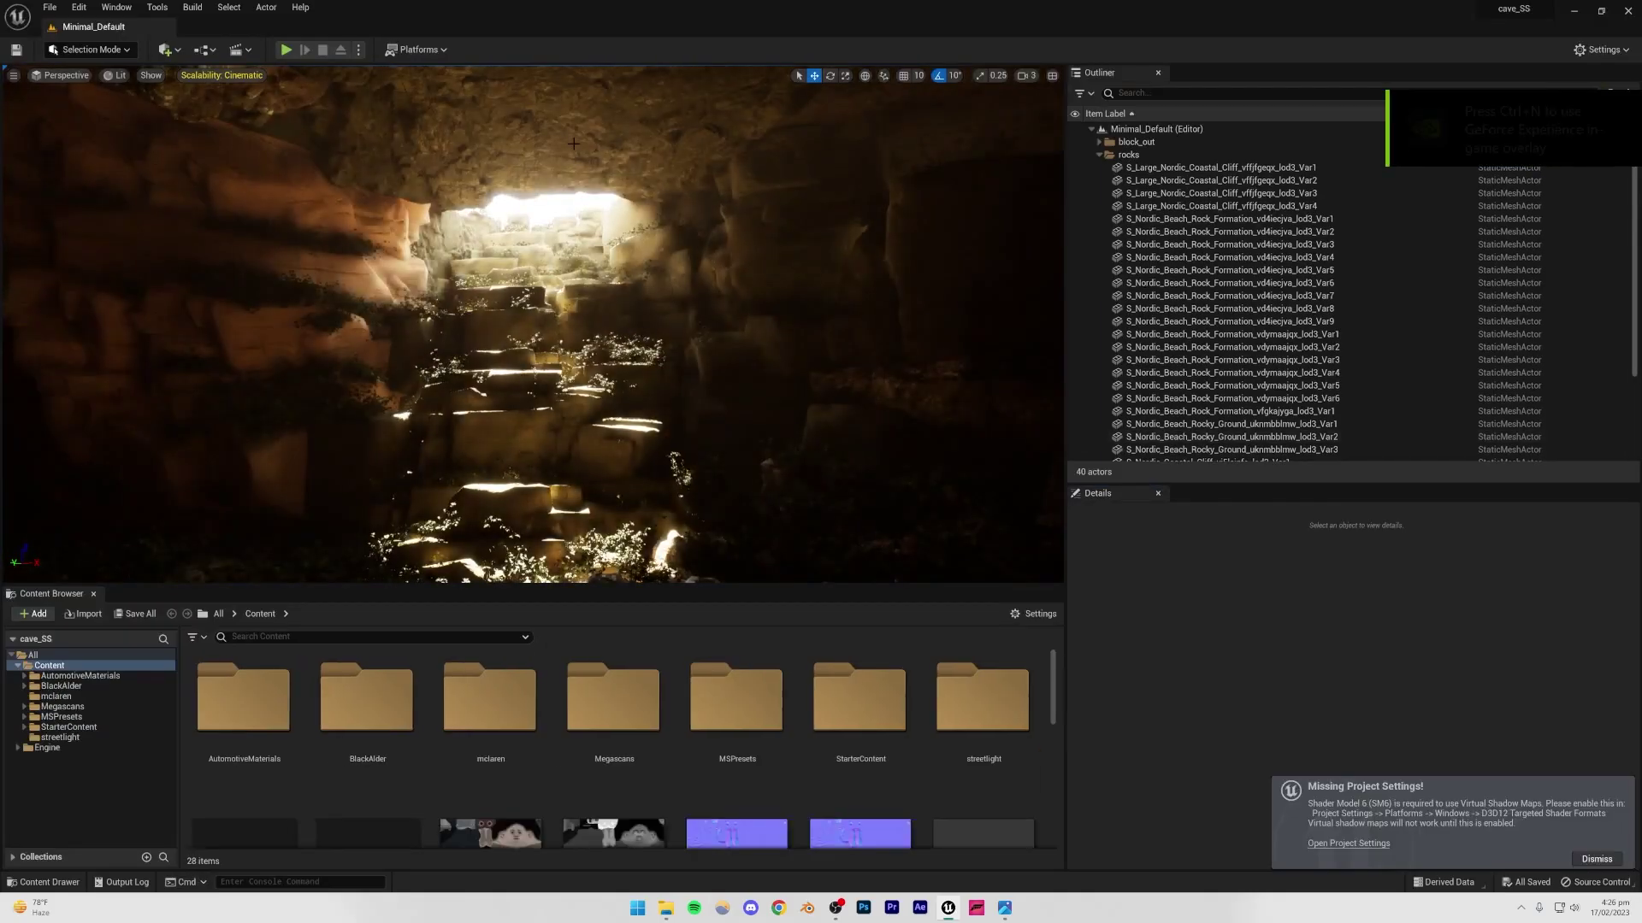
Step: Create a new Empty Level from the File menu
left_click(49, 7)
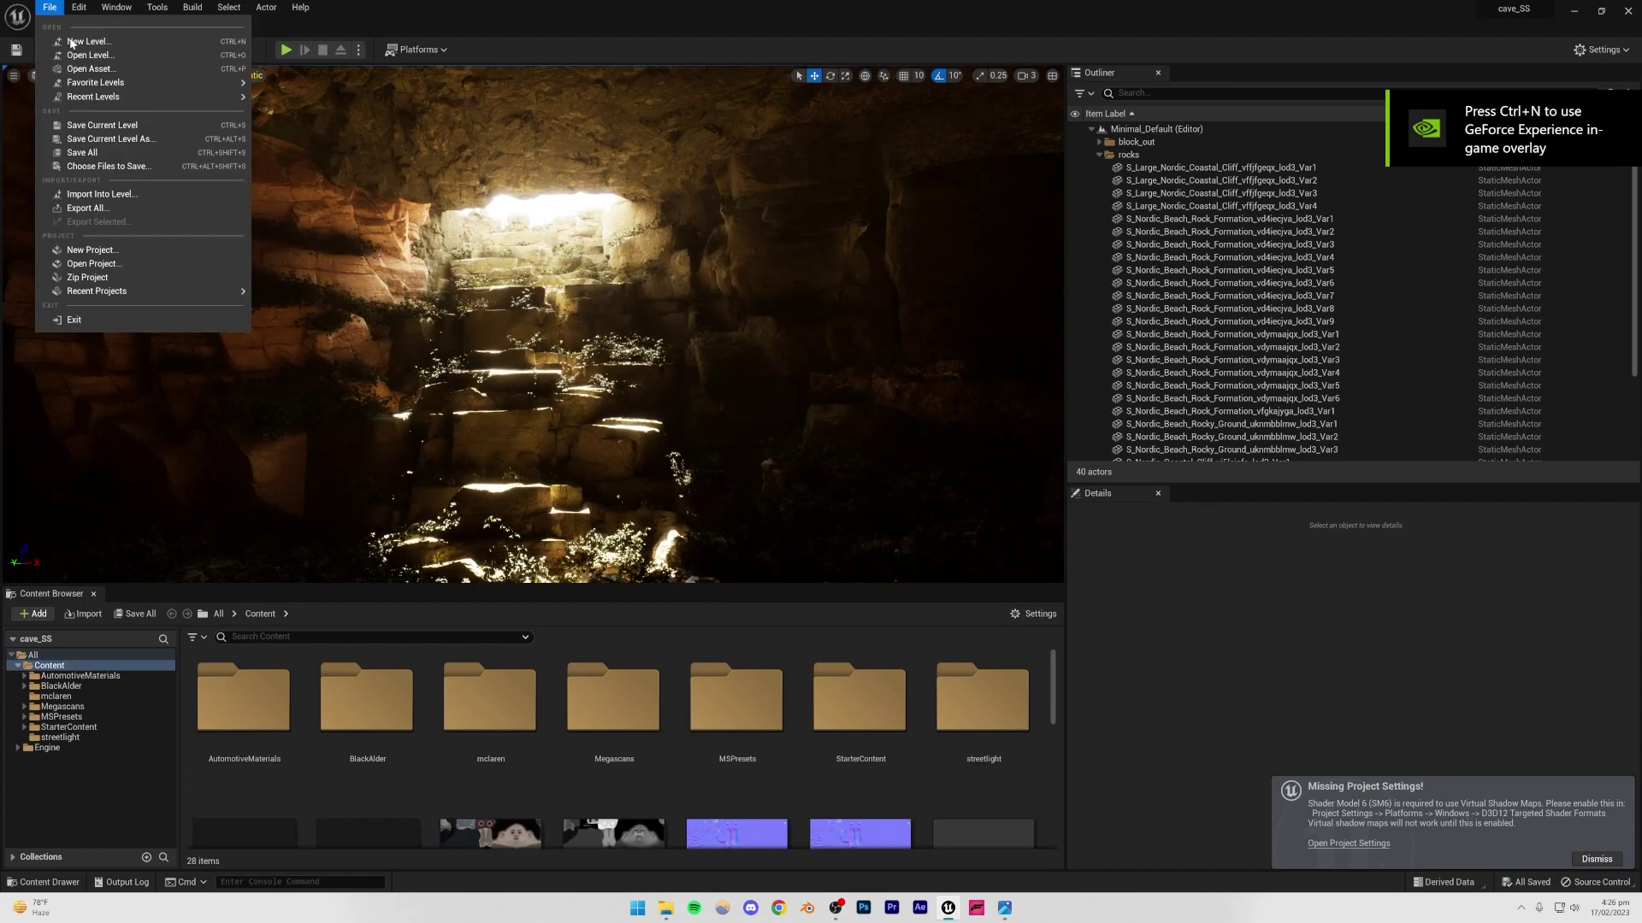
left_click(72, 43)
left_click(881, 405)
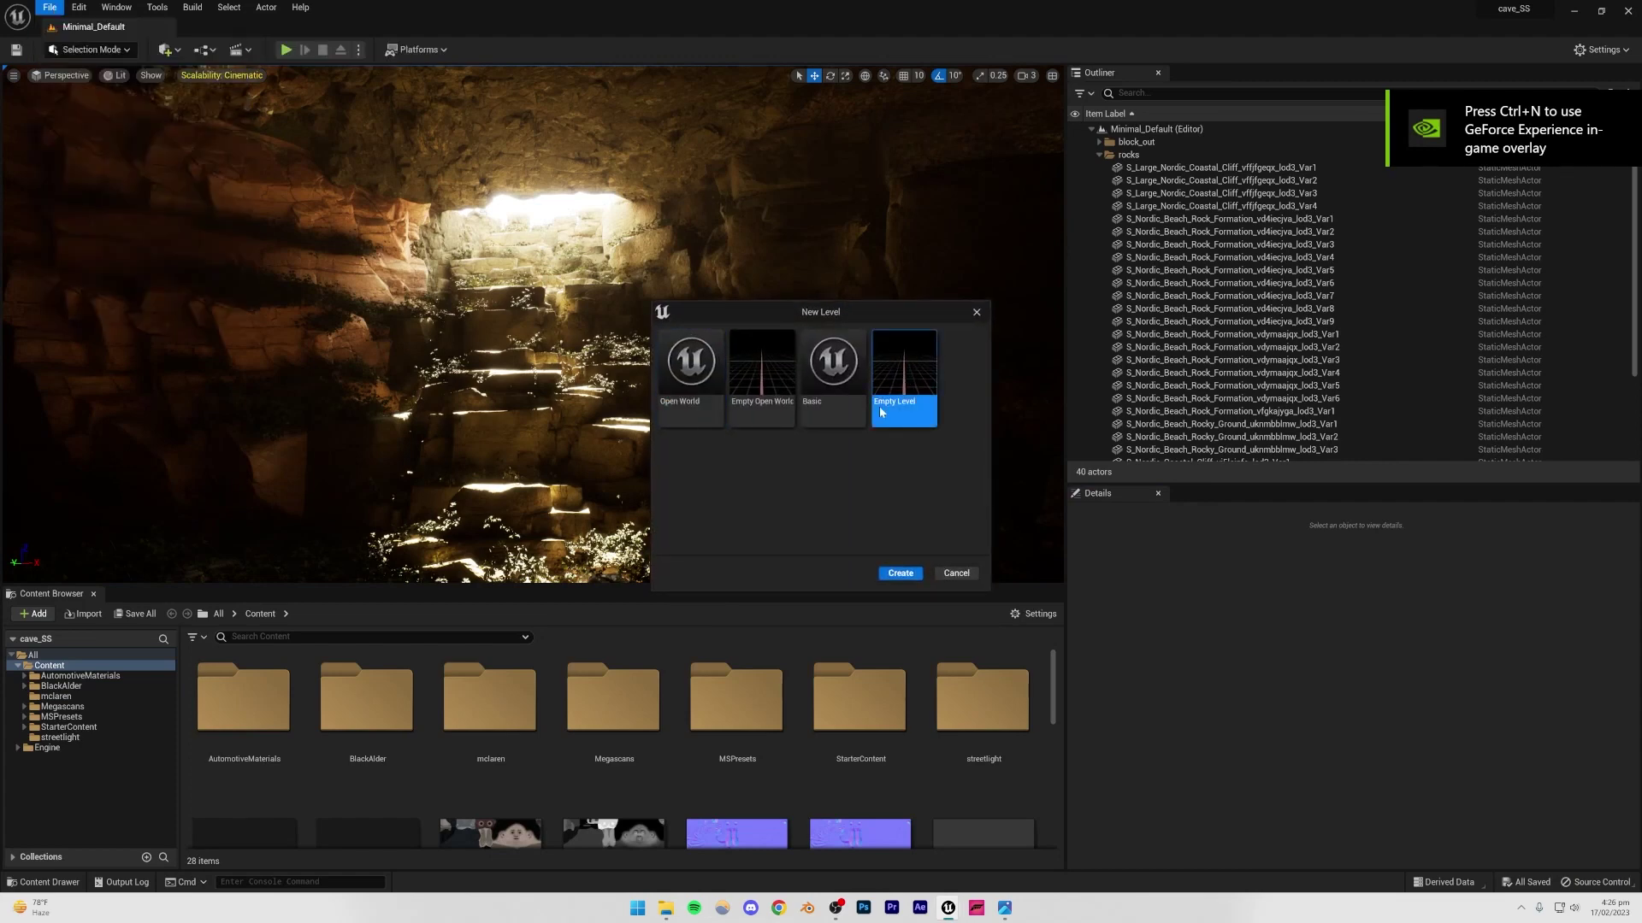
left_click(899, 573)
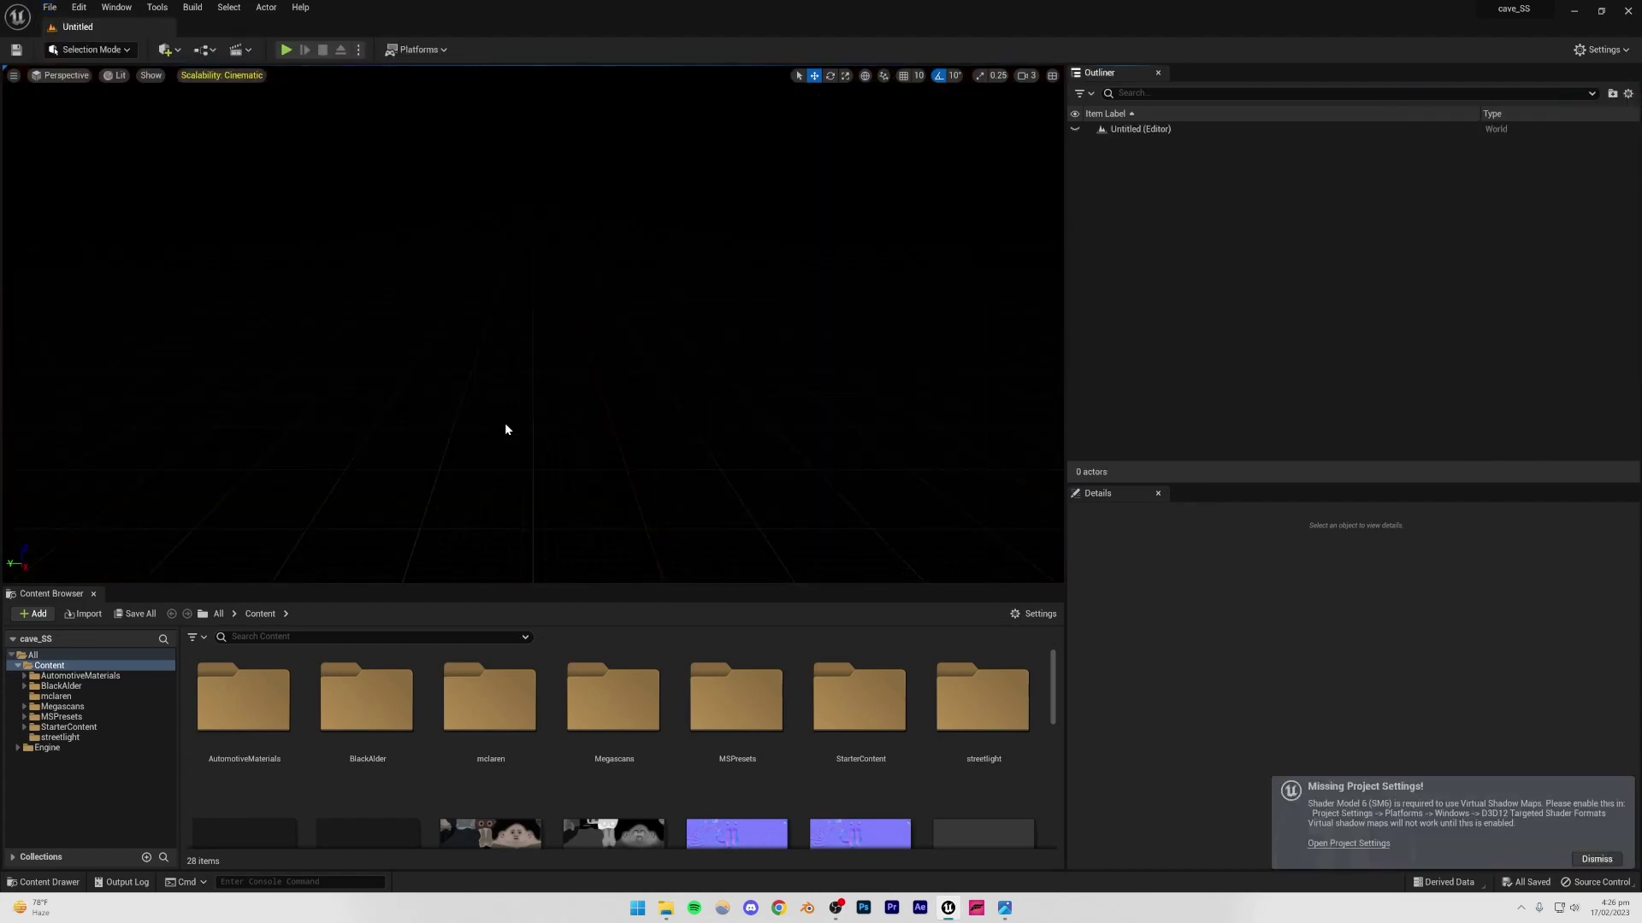
Step: Save the new level as carstreet_SS and dismiss the project settings notice
key("ctrl+s")
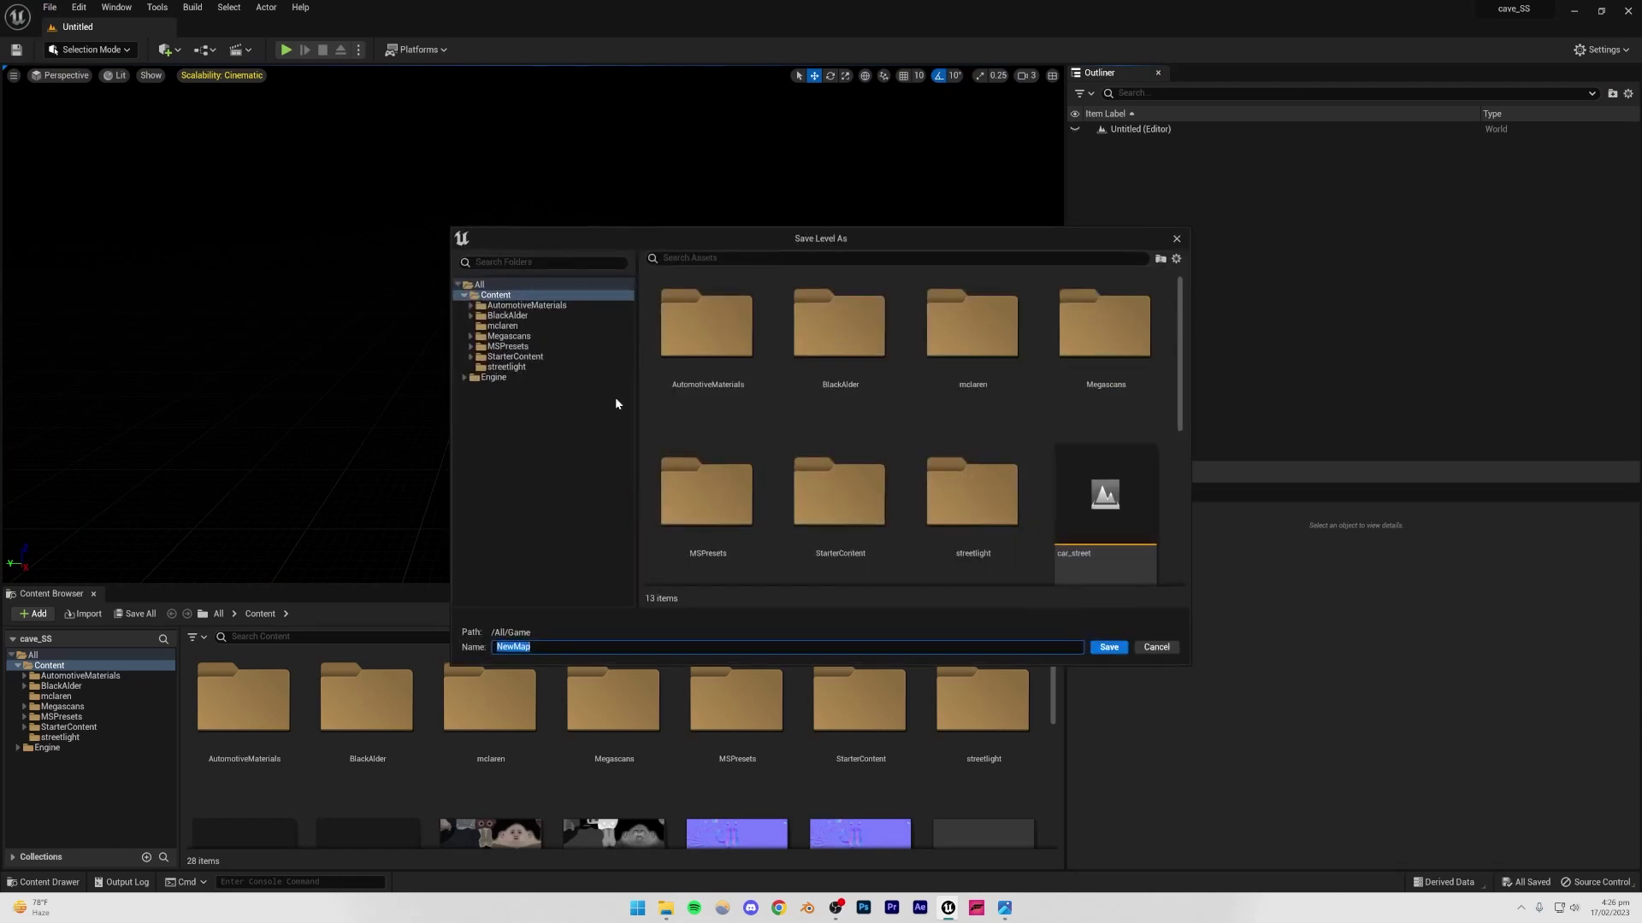
left_click_drag(864, 238, 766, 254)
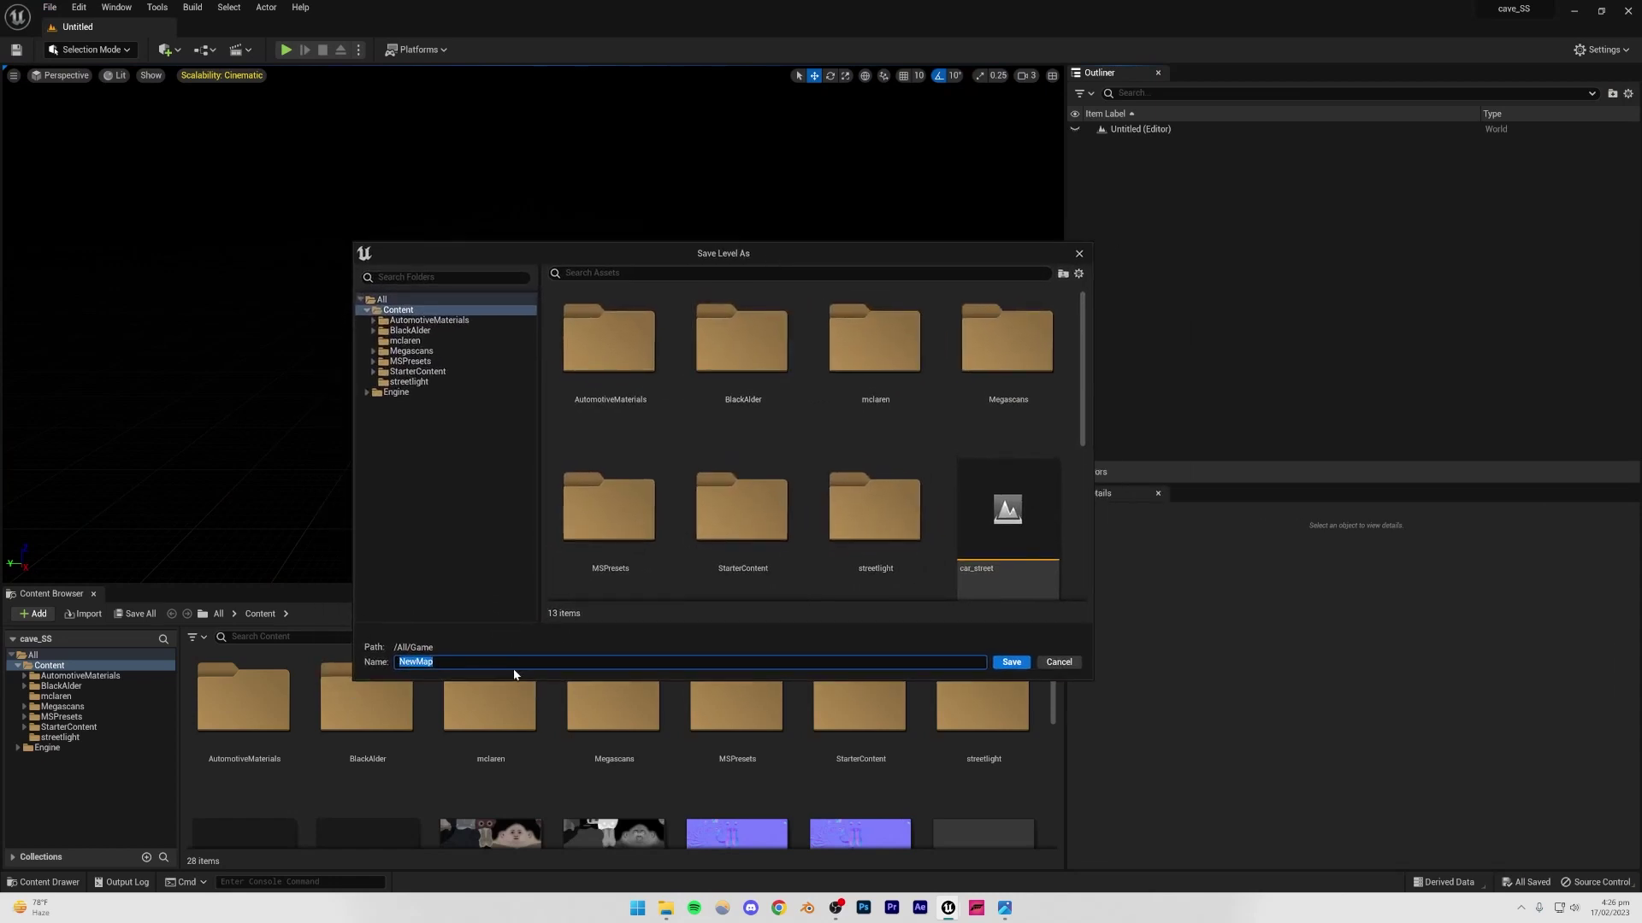
type("carstreet_SS")
key("Return")
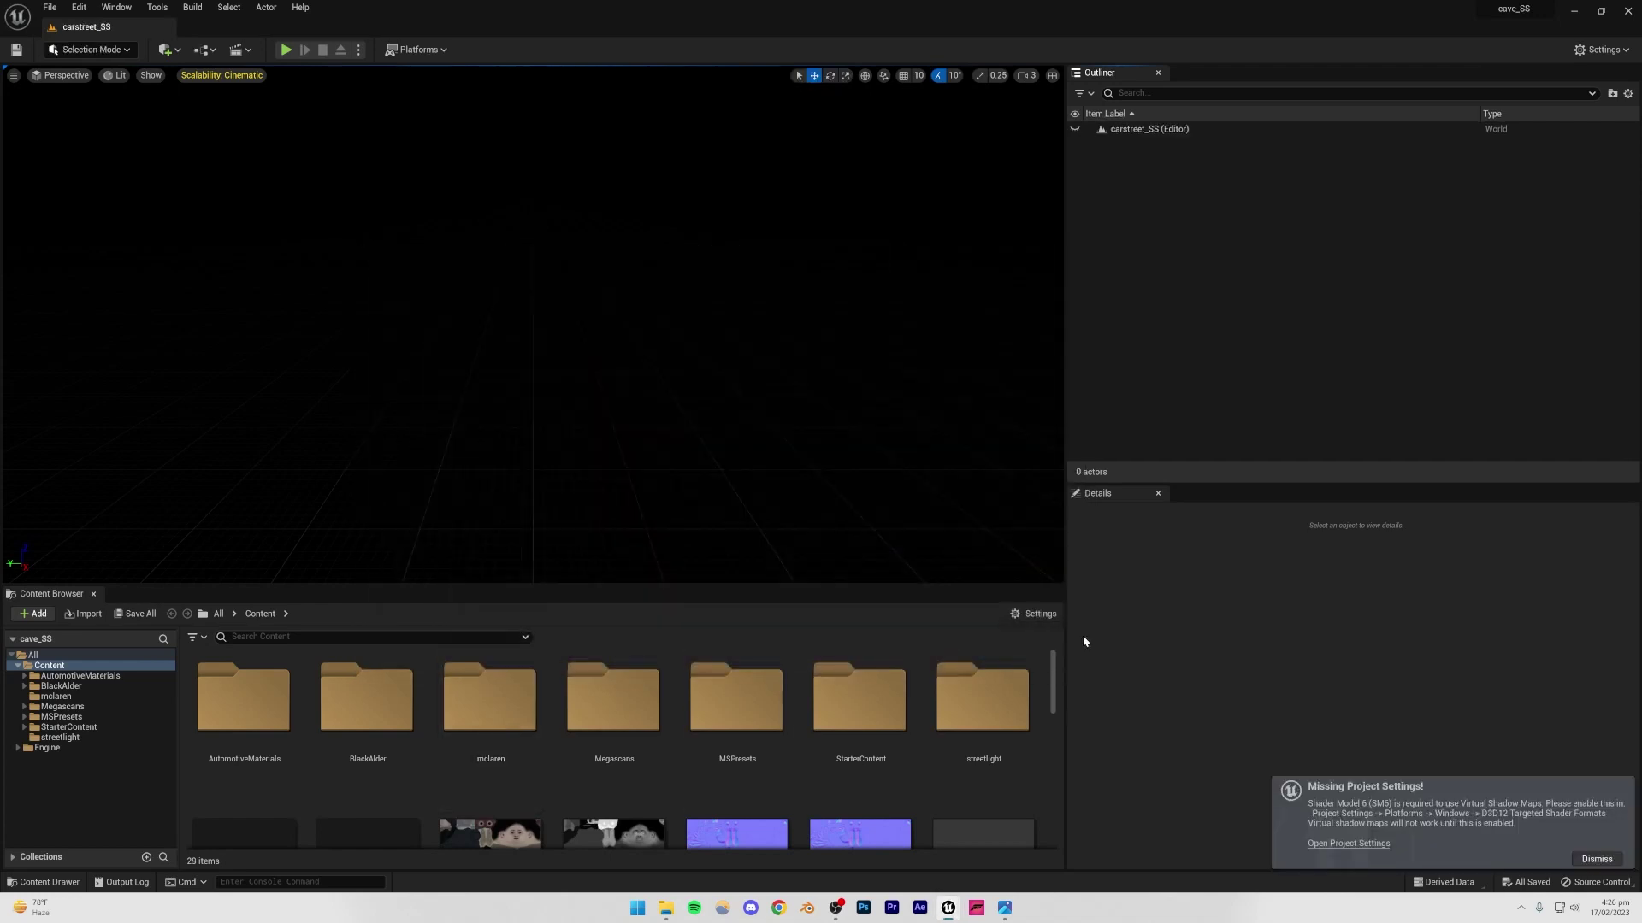
left_click(1596, 859)
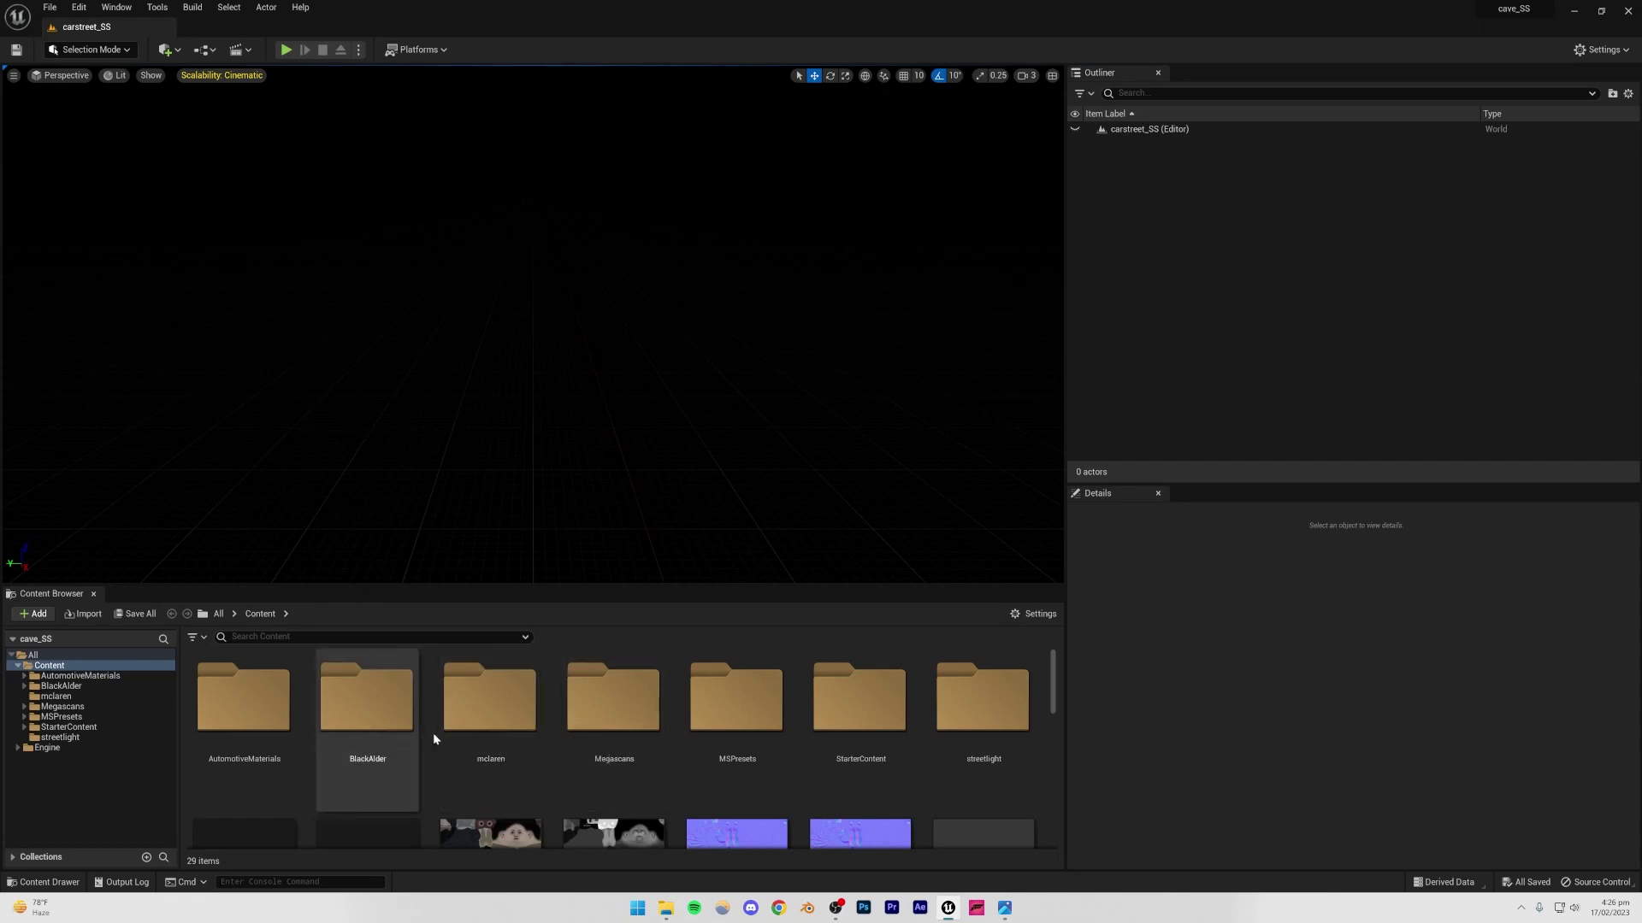
Step: Enlarge the 3D viewport and look over the empty level
scroll(477, 756, "down", 2, "ctrl")
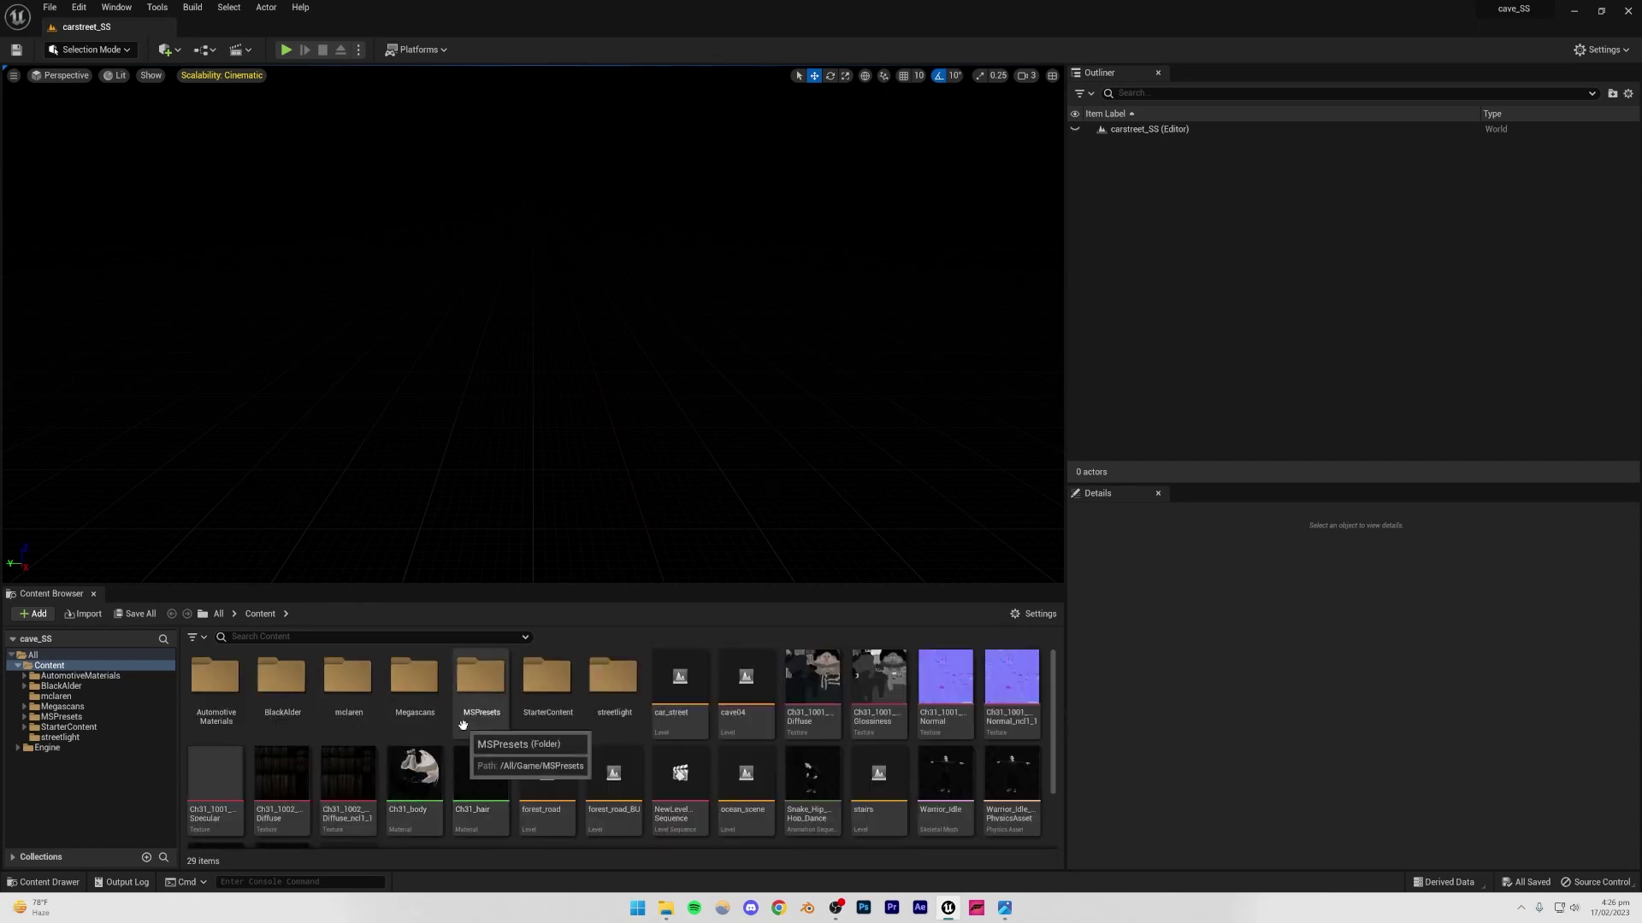
scroll(507, 726, "down", 1)
scroll(507, 726, "up", 1)
left_click_drag(469, 585, 470, 650)
scroll(530, 771, "down", 2)
scroll(565, 761, "up", 2)
scroll(594, 751, "down", 2)
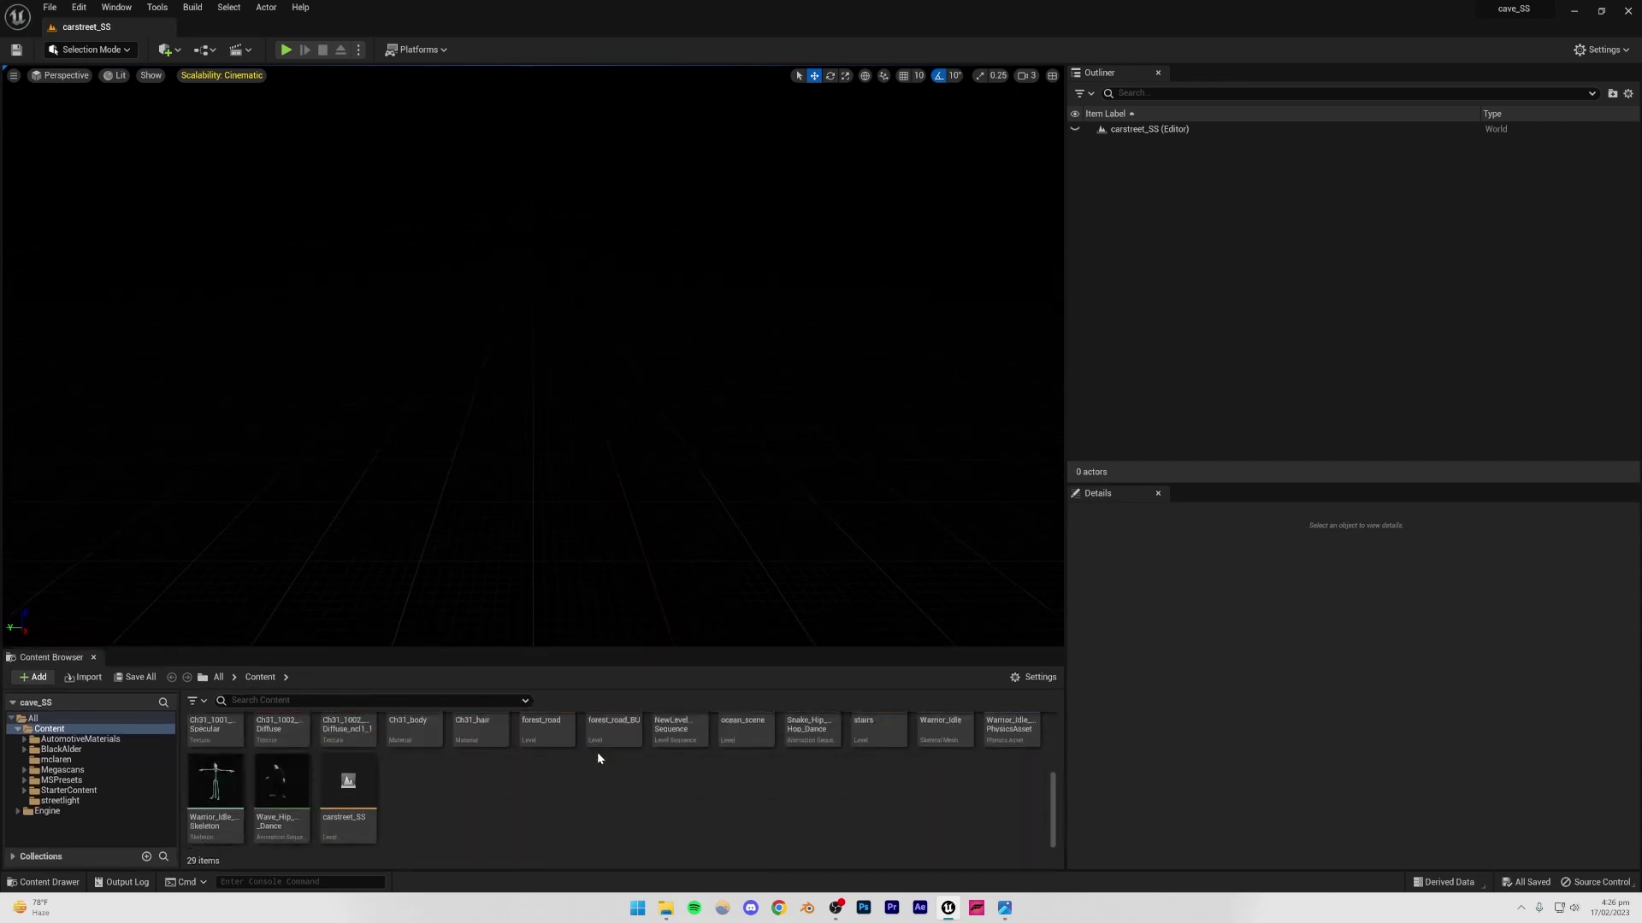
scroll(458, 829, "up", 2)
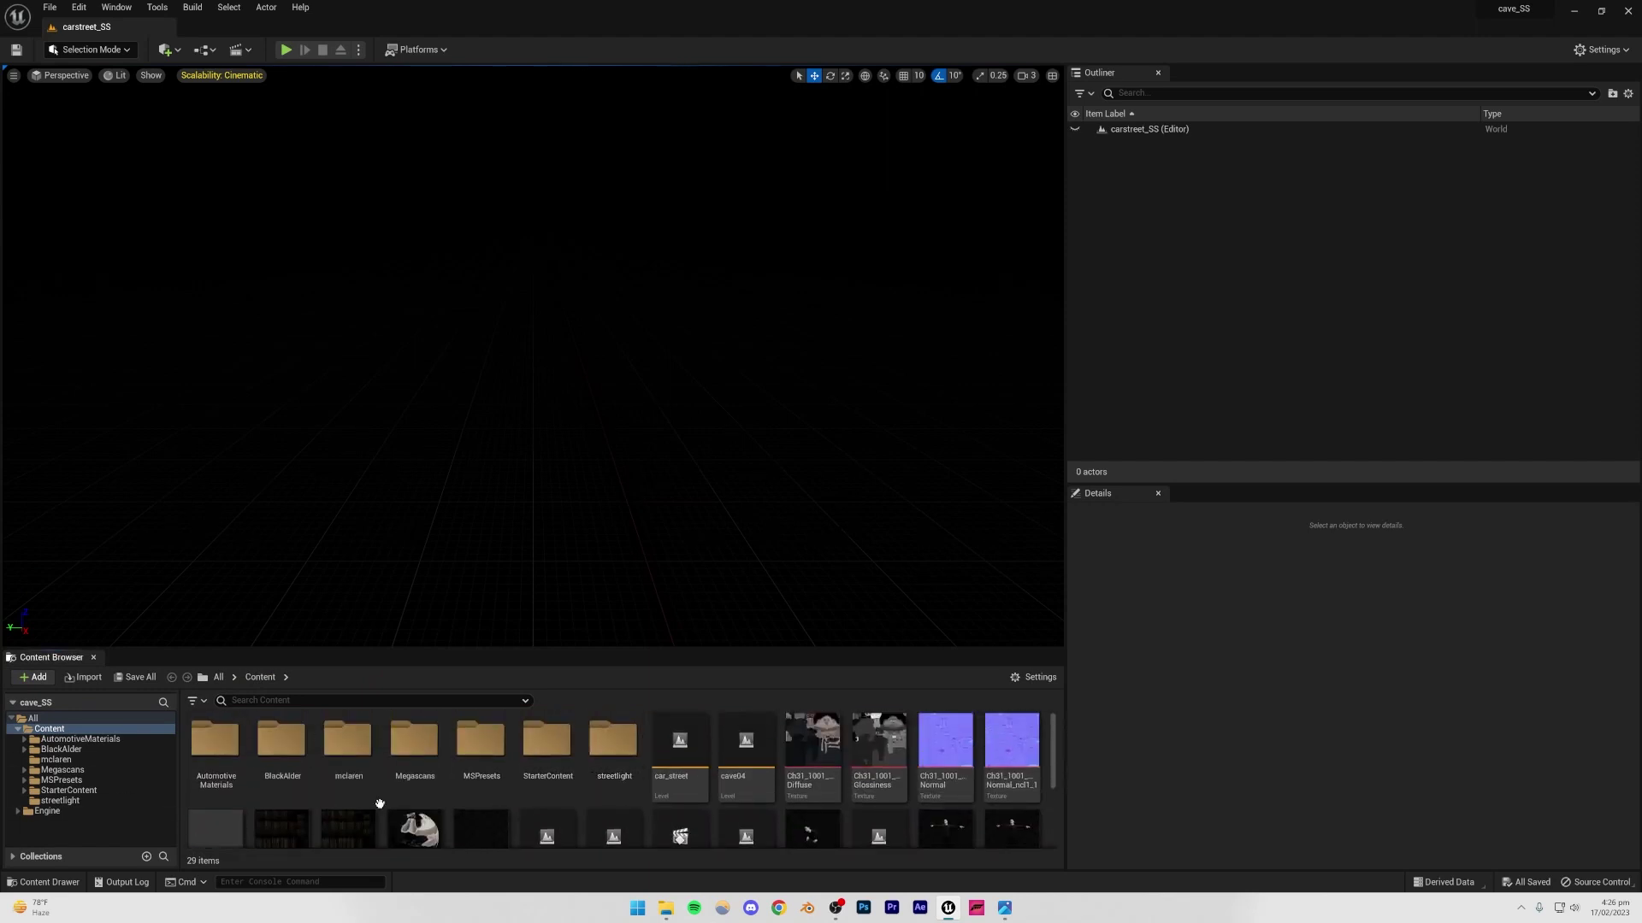
right_click(539, 511)
left_click(620, 436)
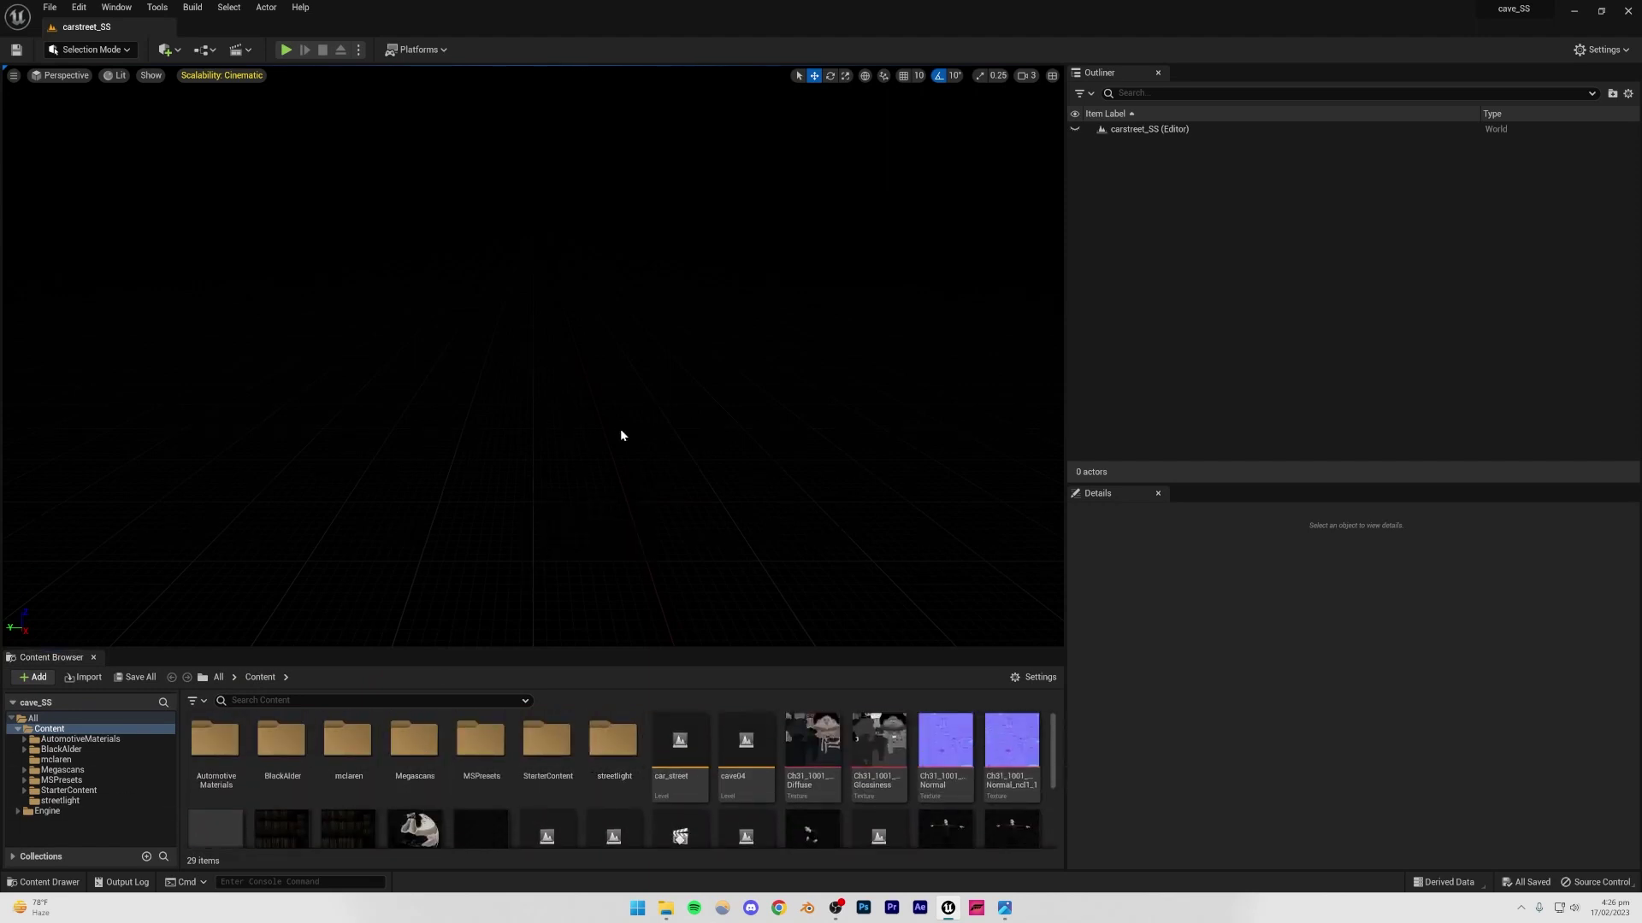
Step: Create a flat landscape in Landscape Mode, then return to Selection Mode
right_click(536, 504)
left_click(762, 359)
left_click(104, 55)
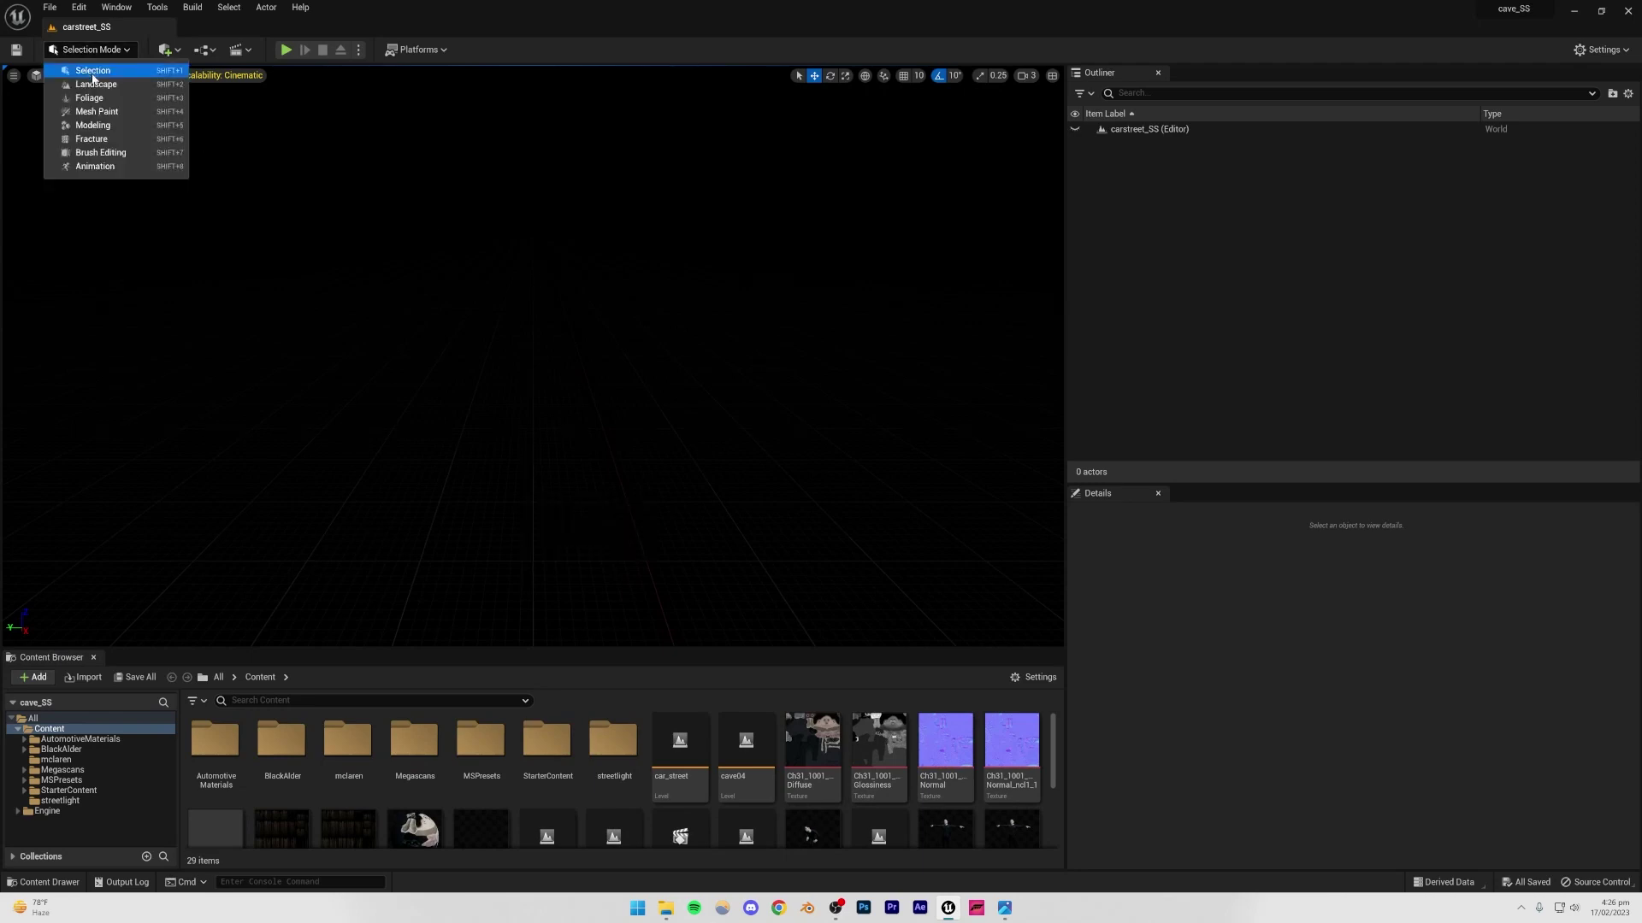
left_click(91, 82)
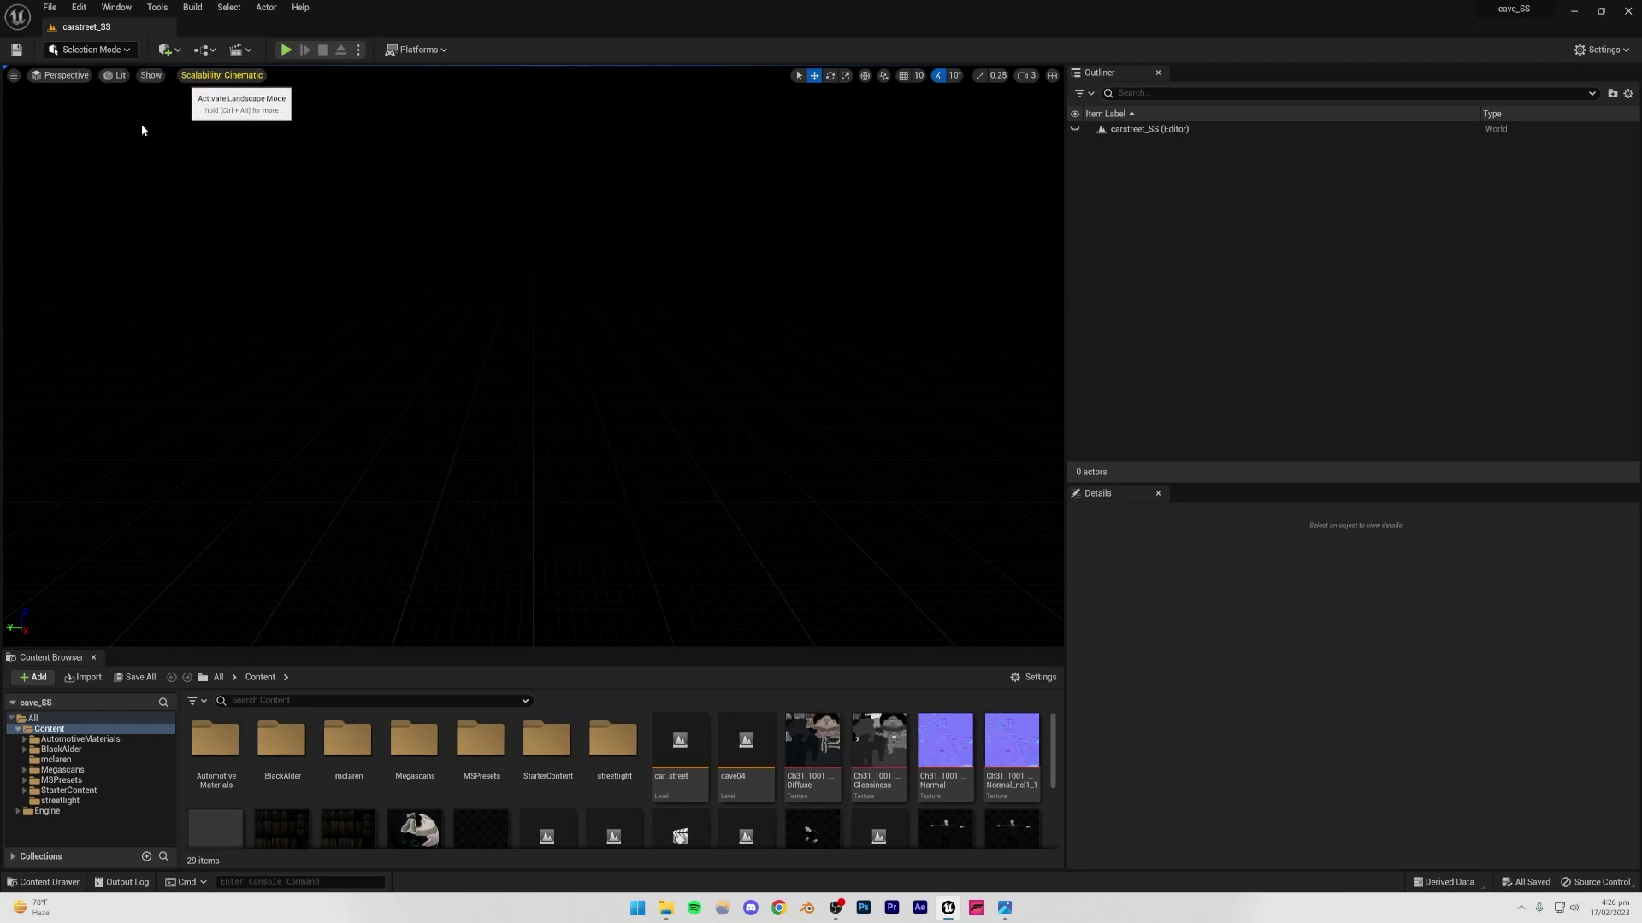
left_click(194, 455)
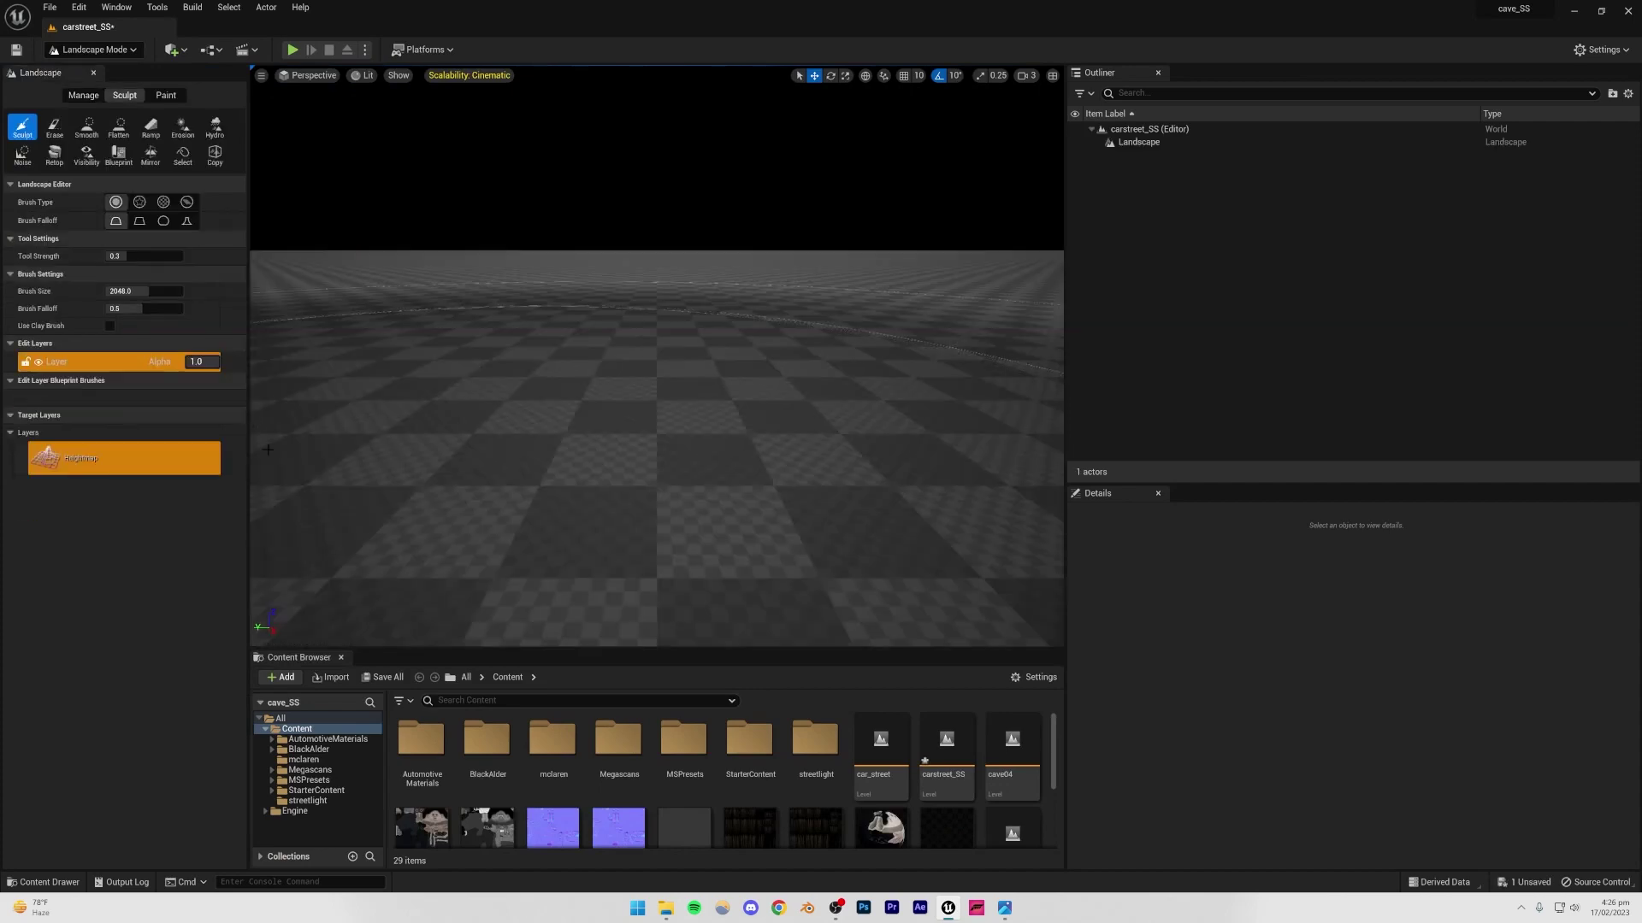
left_click(92, 50)
left_click(82, 68)
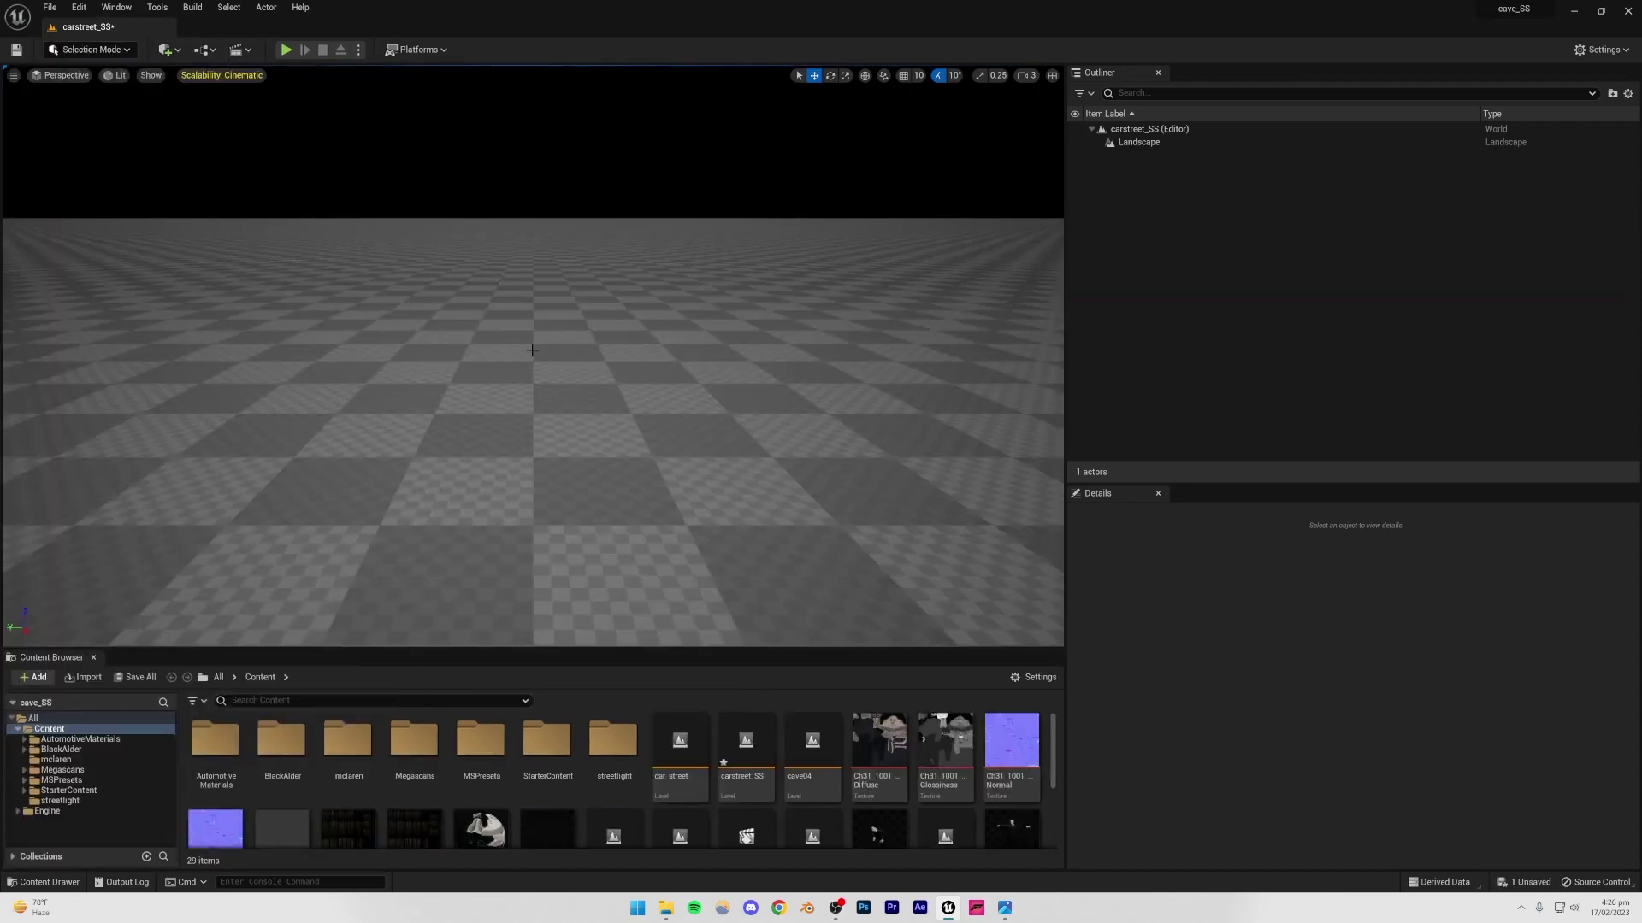
Step: Add a sky light, directional light, sky atmosphere, volumetric clouds and height fog via Env. Light Mixer
left_click(116, 7)
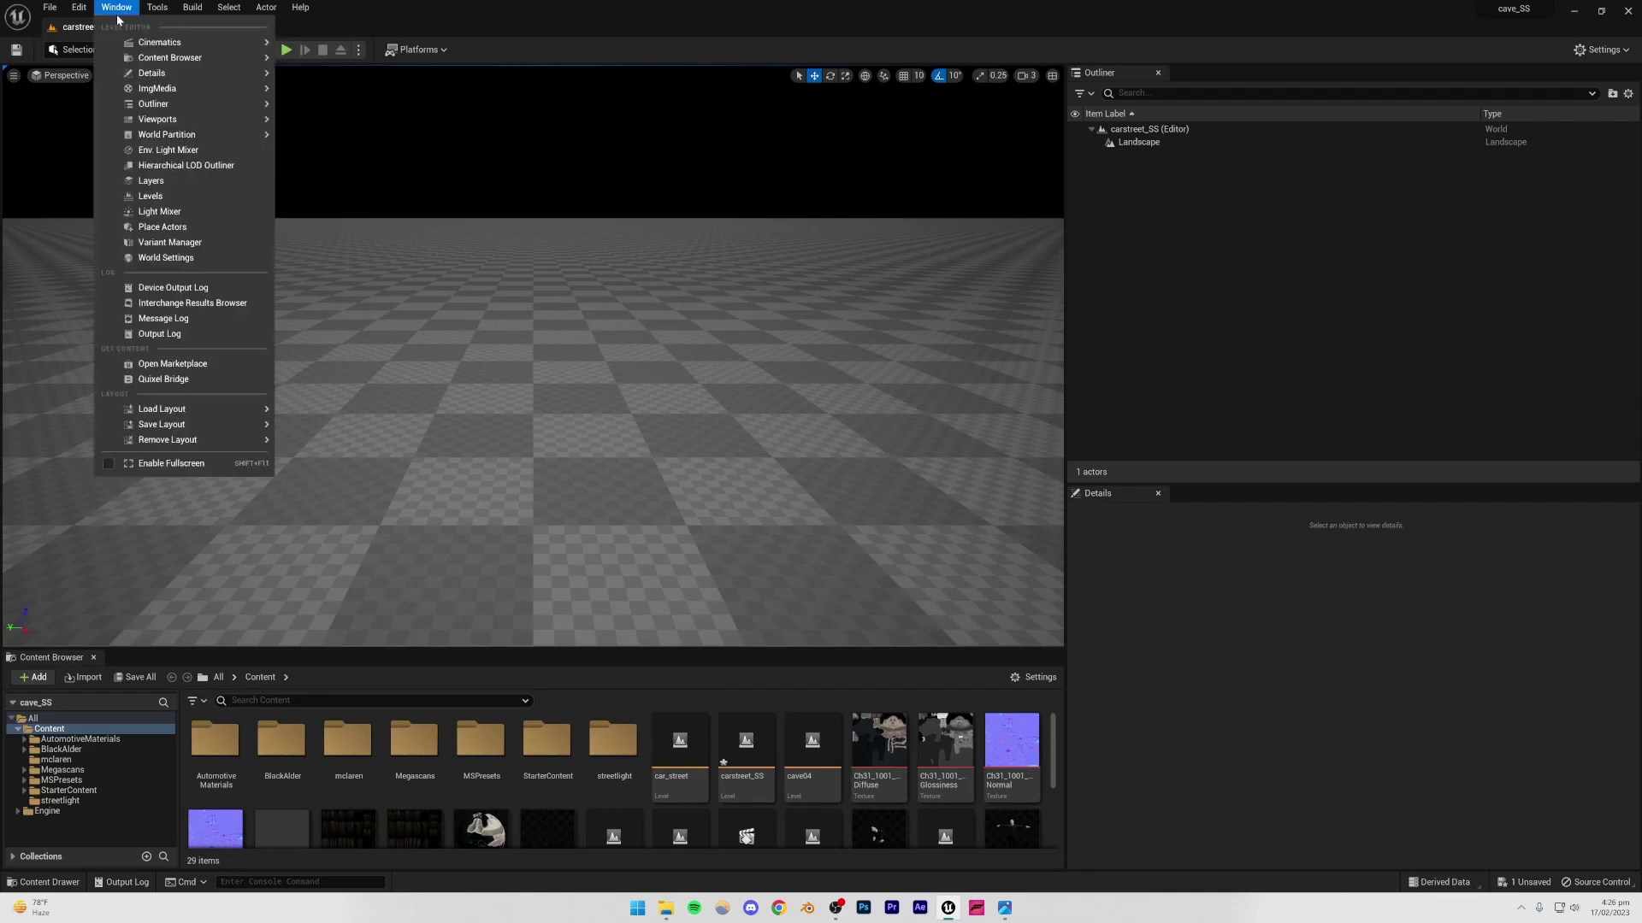
left_click(159, 151)
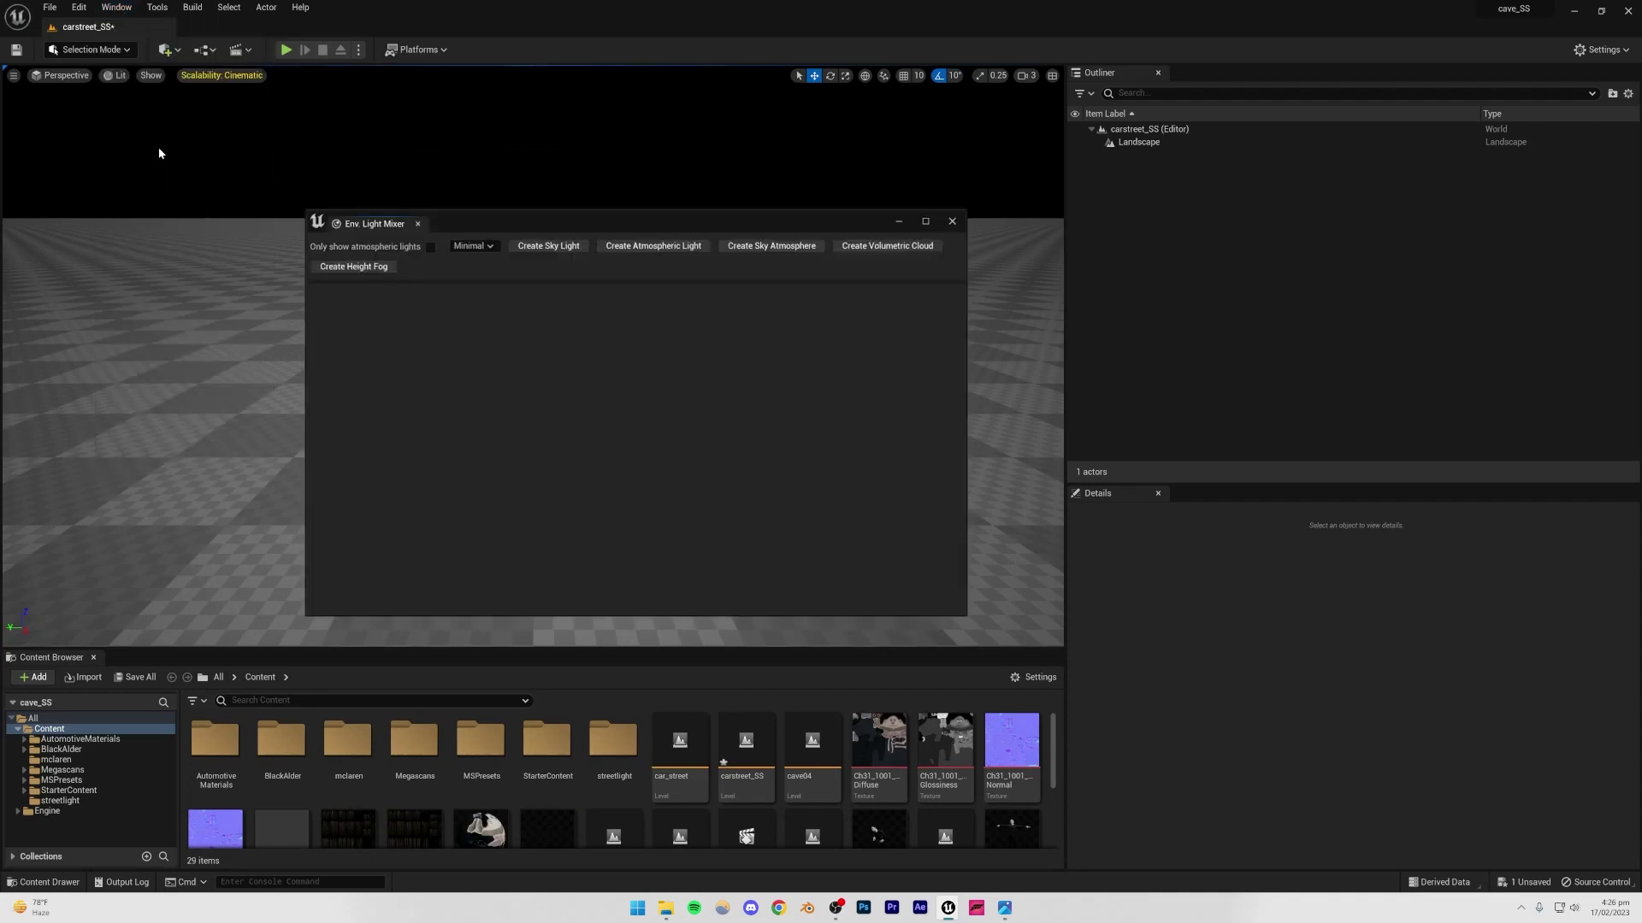
left_click(545, 247)
left_click(547, 248)
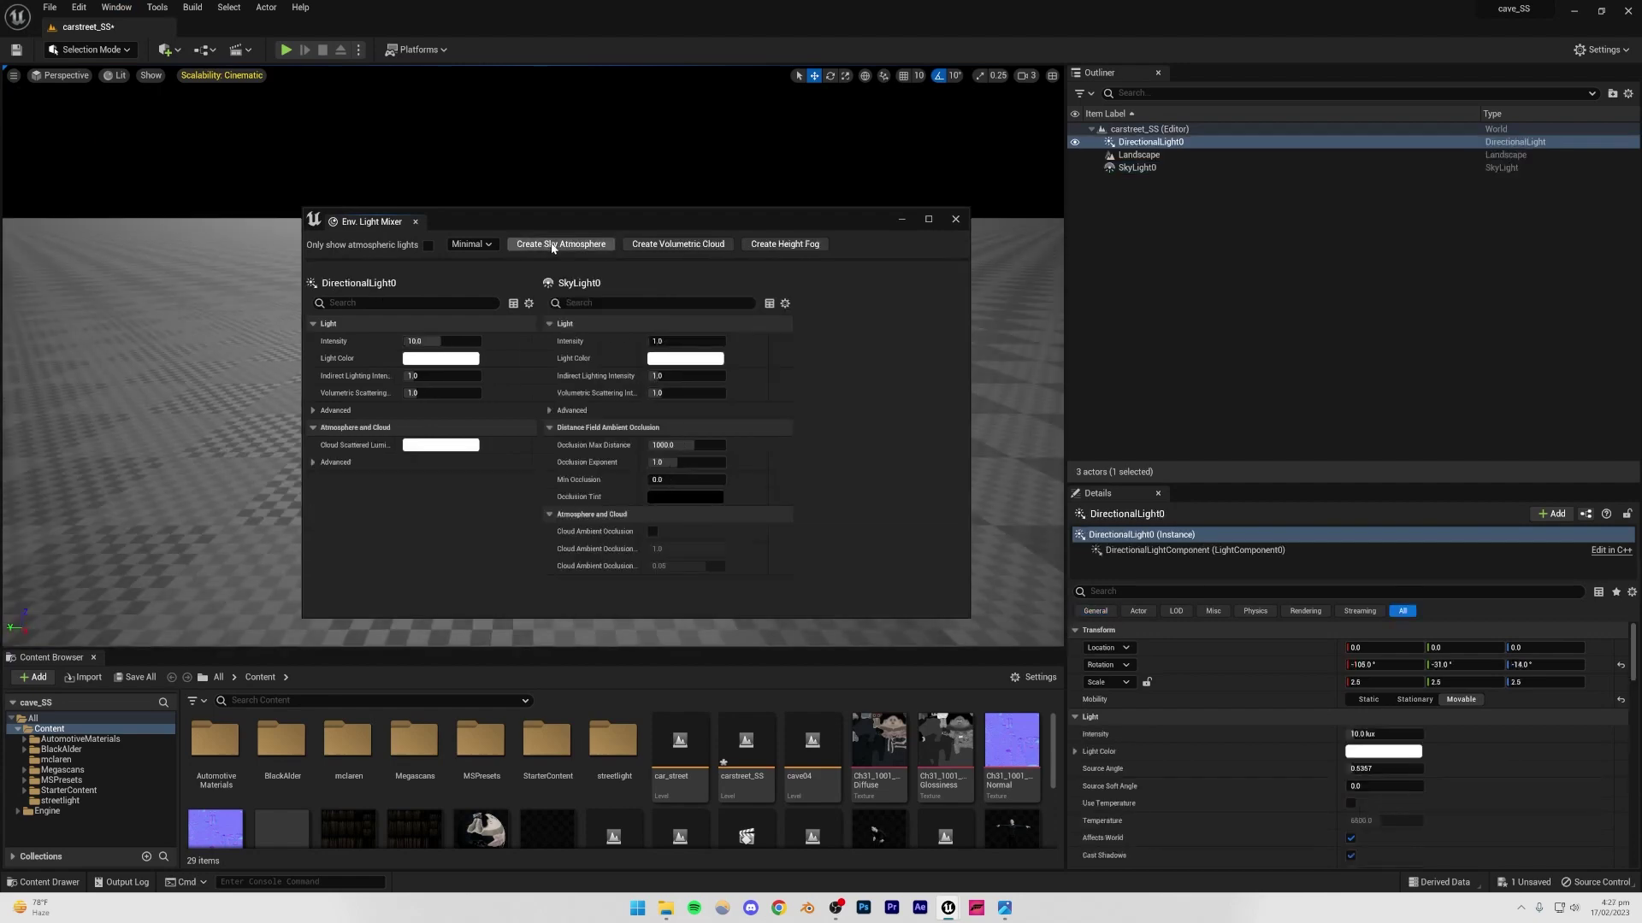
left_click(548, 247)
left_click(549, 247)
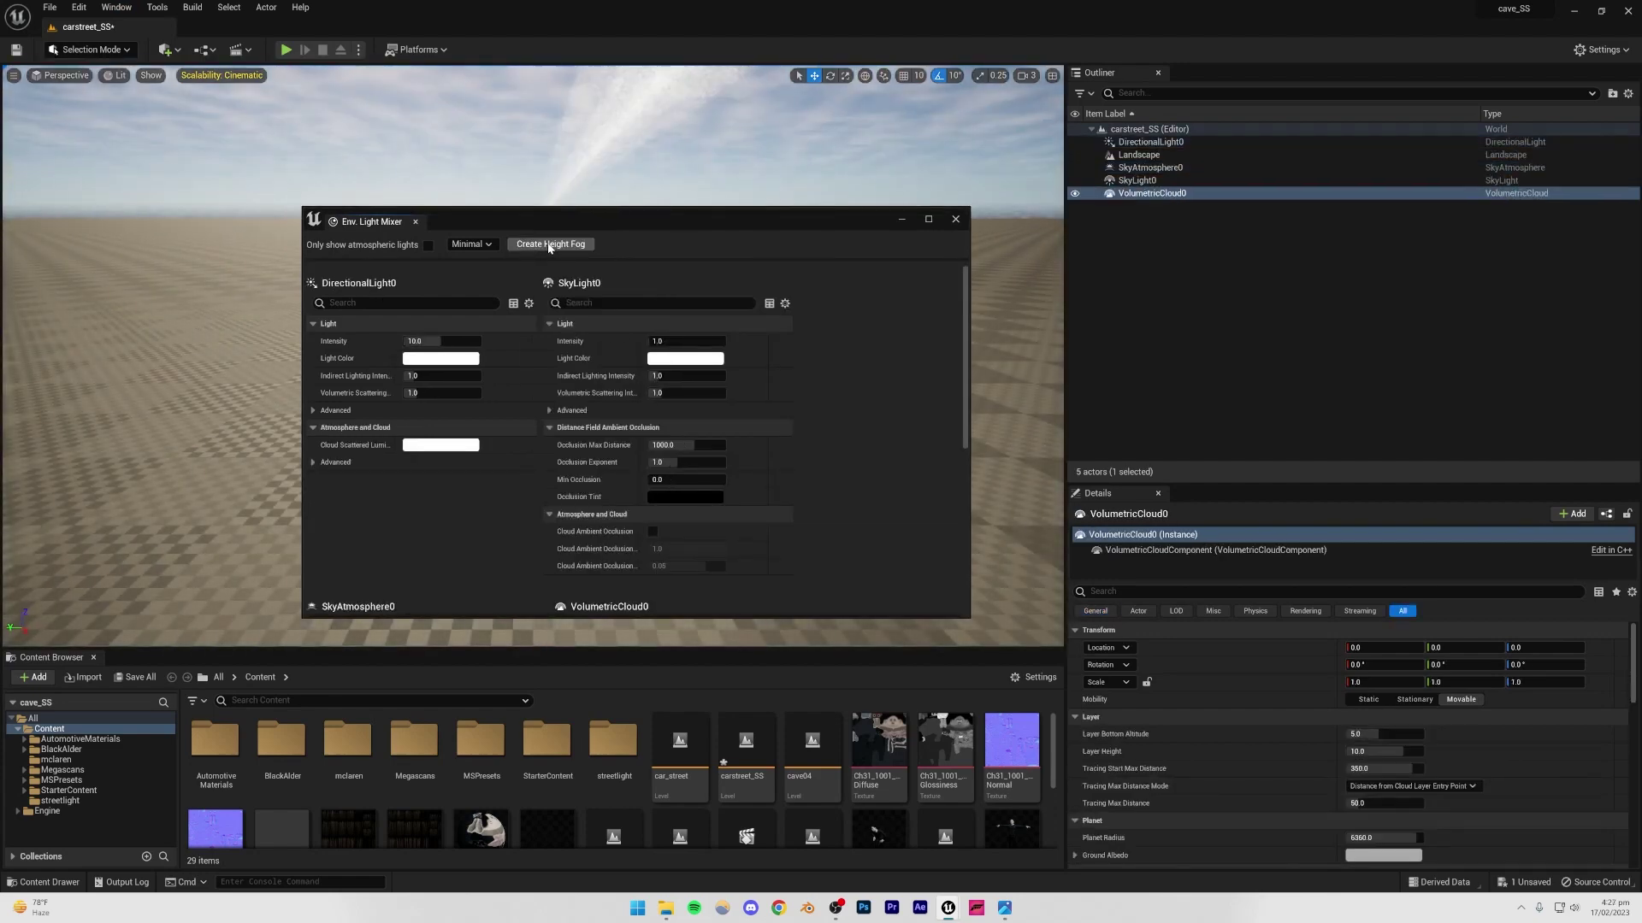
left_click(553, 248)
left_click(955, 219)
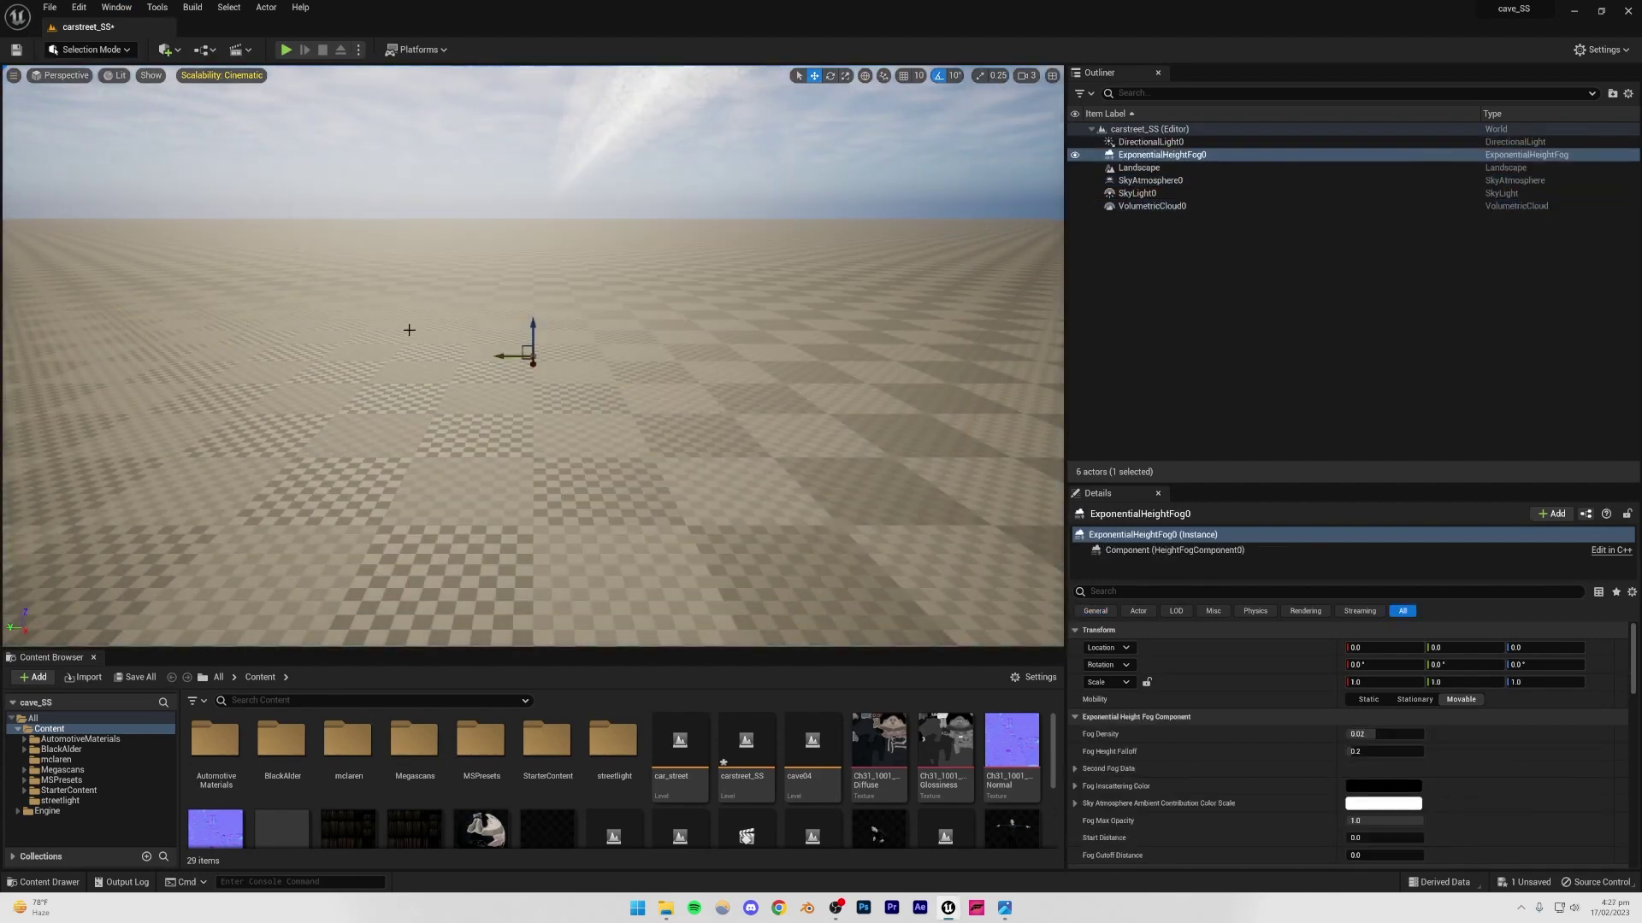
mouse_move(547, 359)
right_mouse_down()
mouse_move(564, 308)
mouse_move(555, 350)
right_mouse_up()
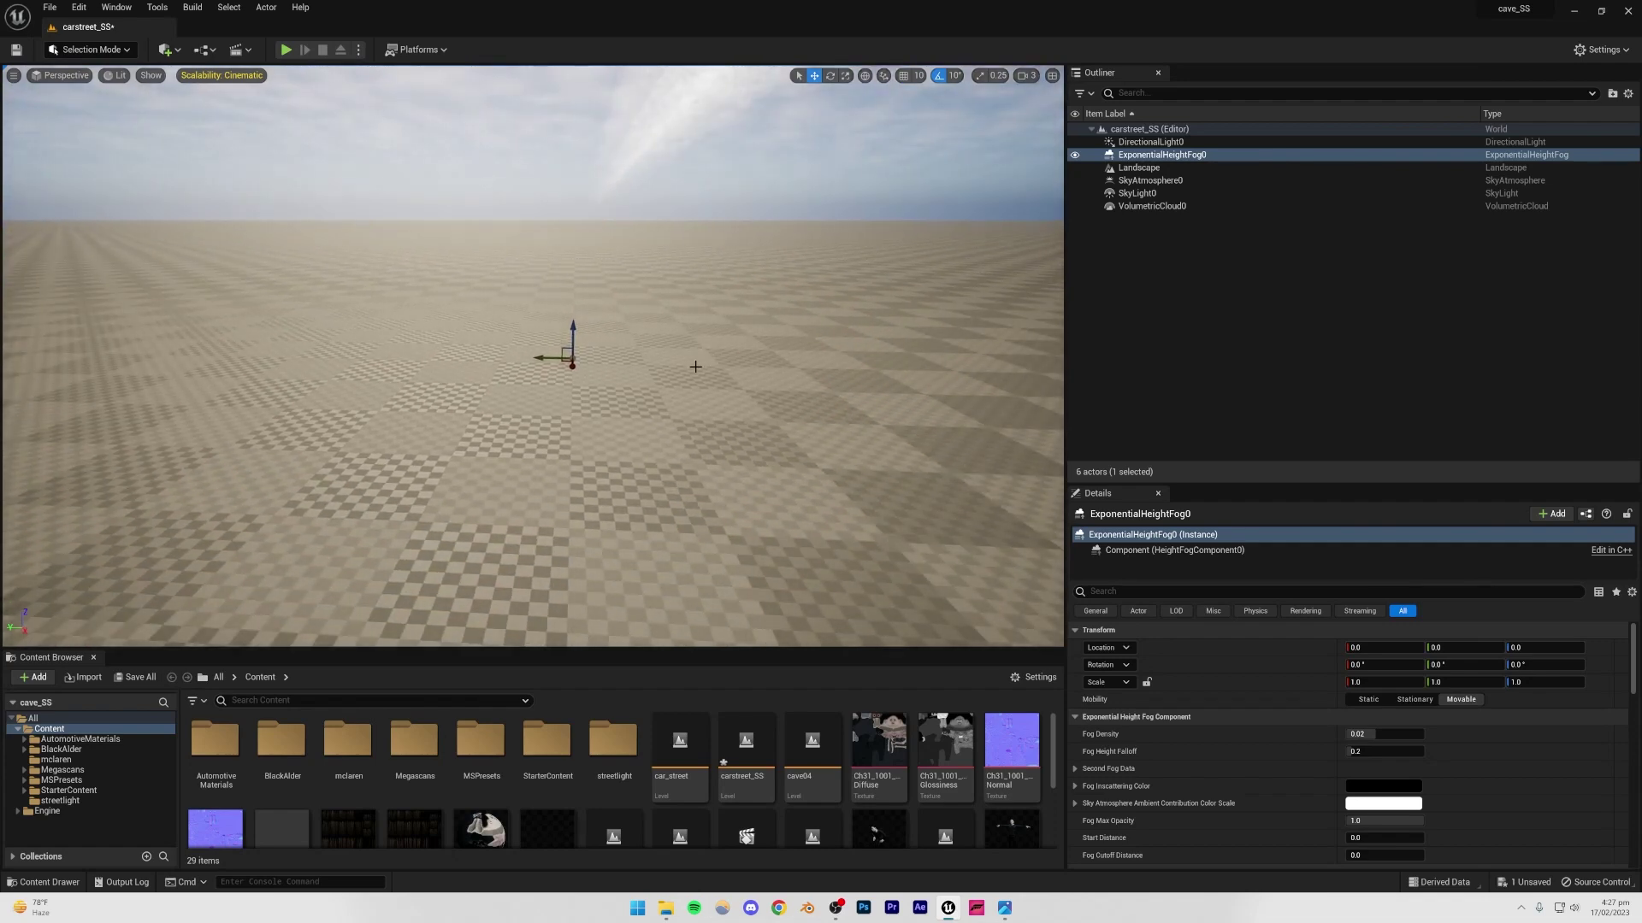
Step: Enable Real Time Capture on SkyLight0
left_click(1140, 194)
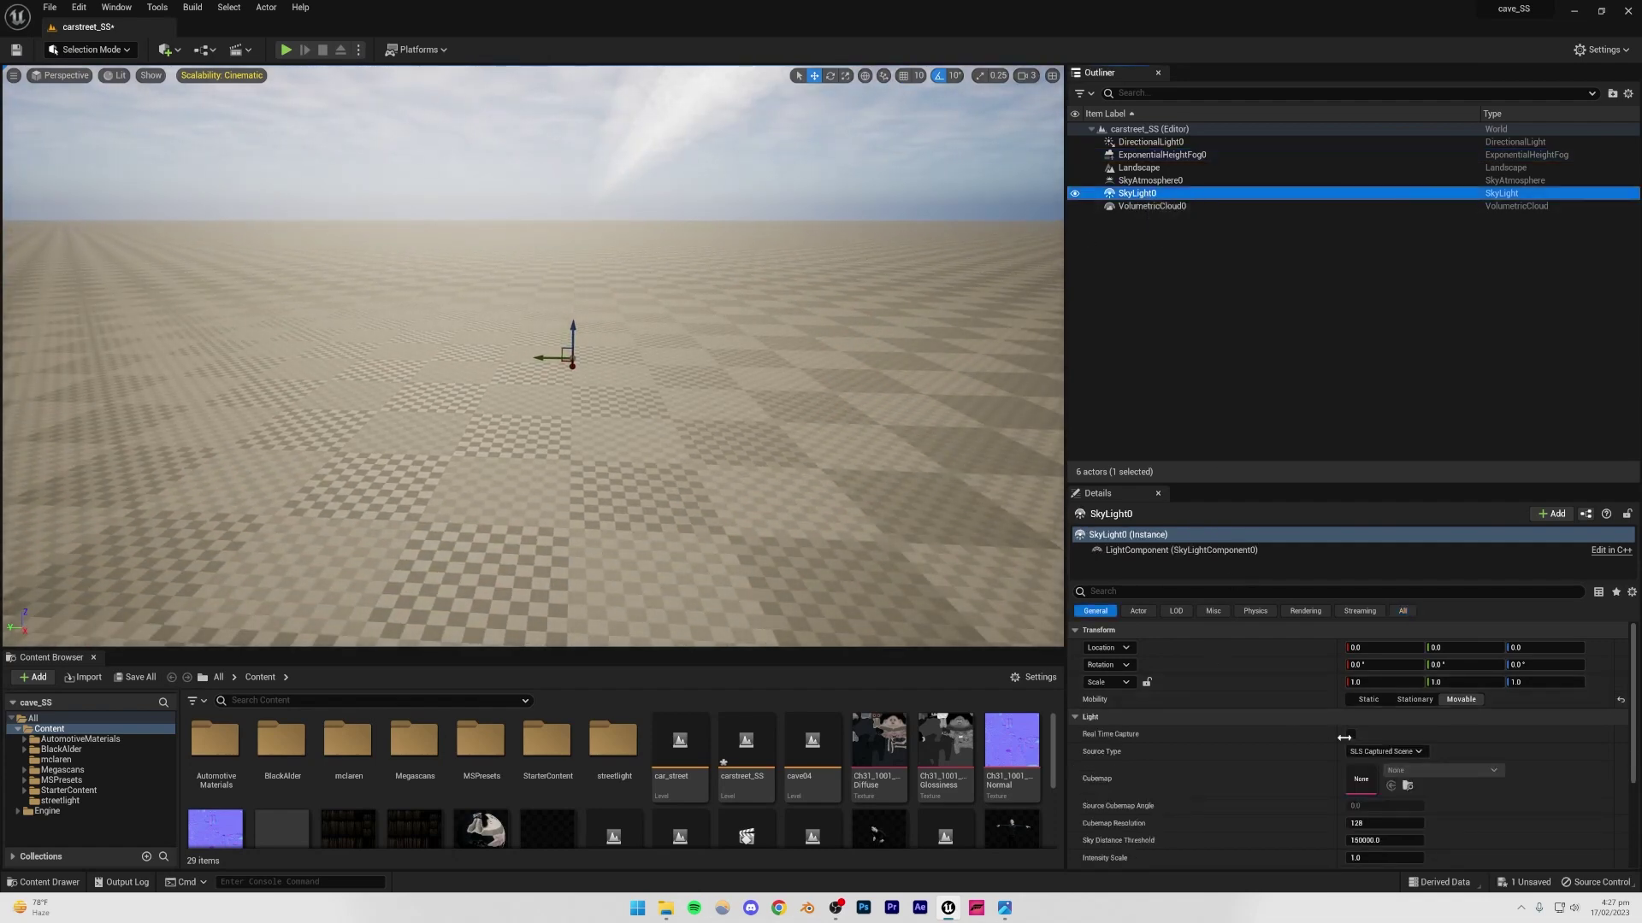
left_click(1350, 735)
key("Escape")
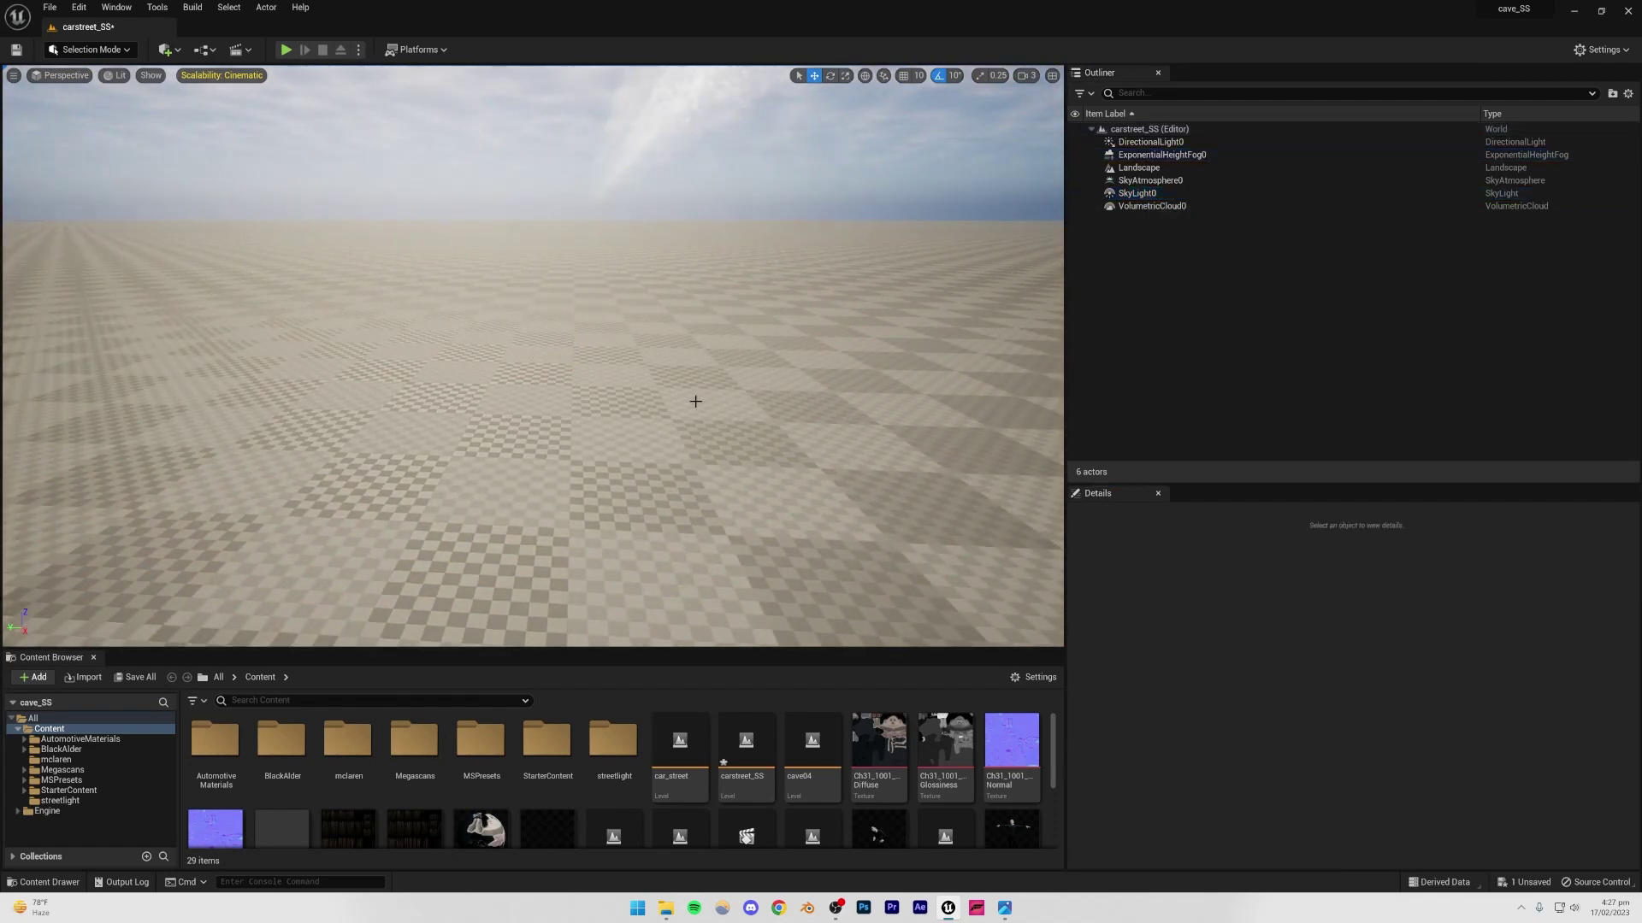
scroll(617, 410, "up", 4)
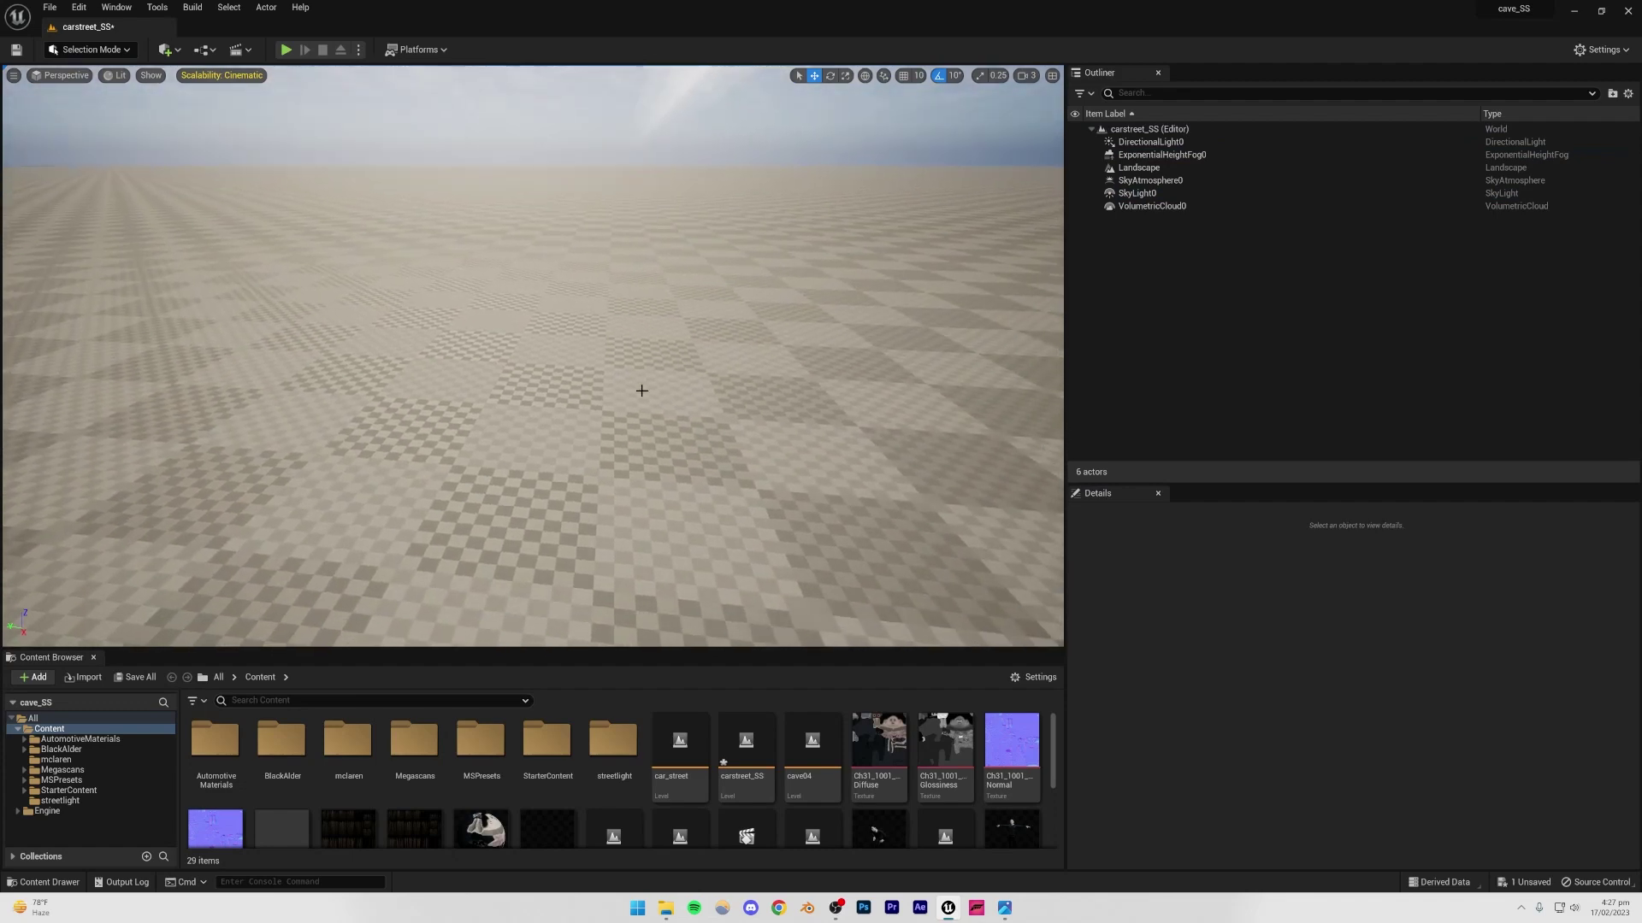
Step: Save all unsaved content, including the carstreet_SS level
left_click(133, 677)
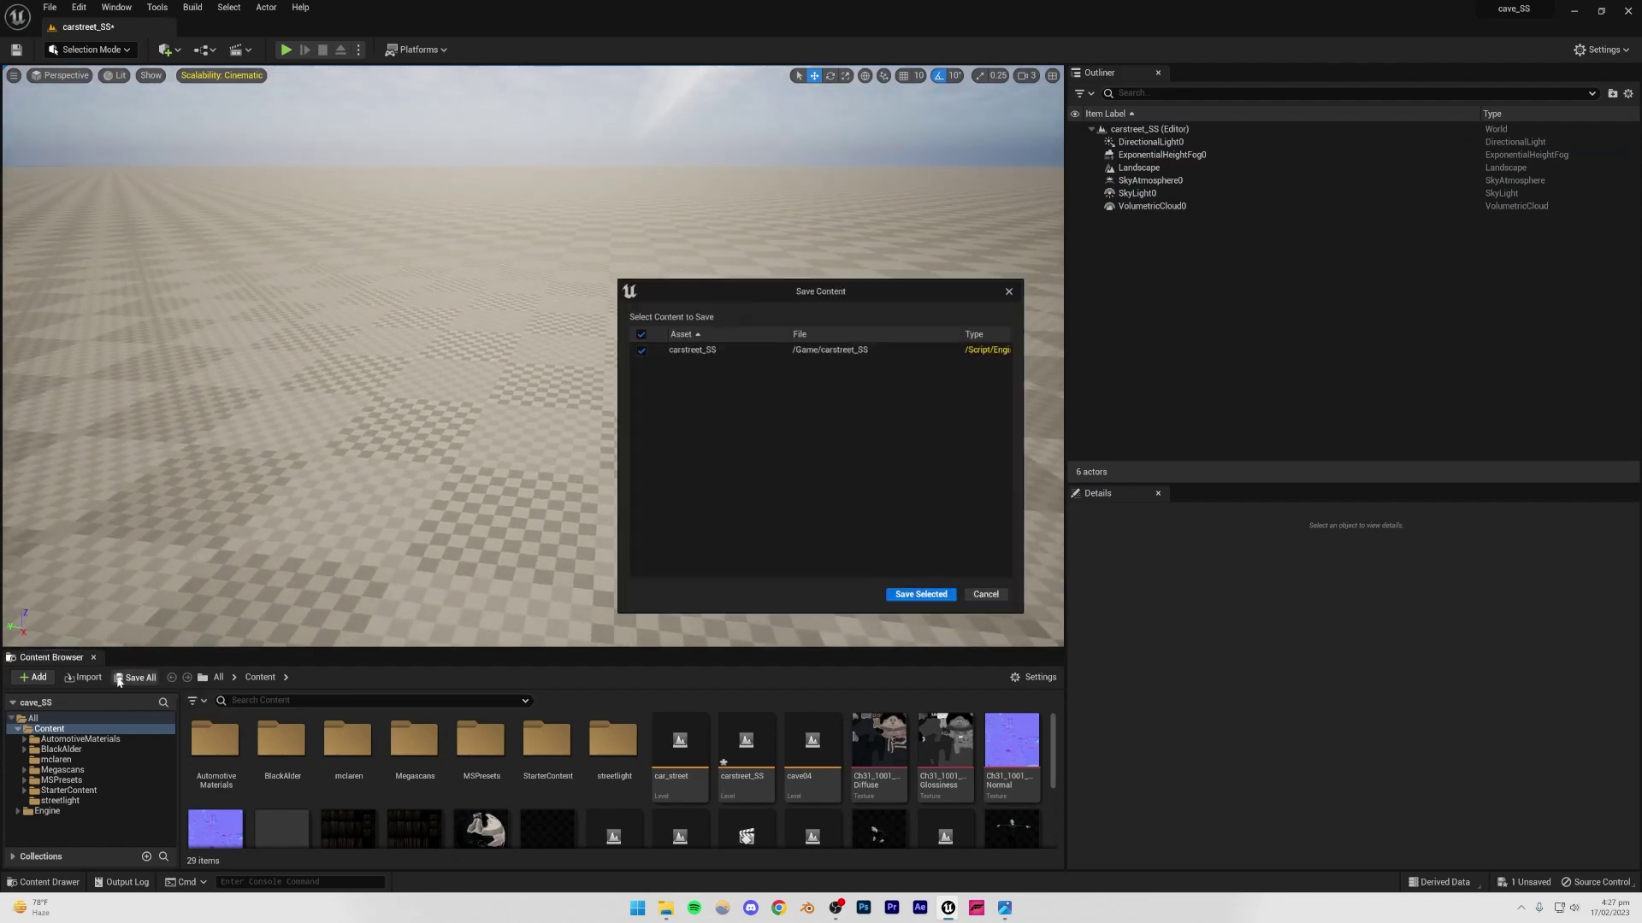
left_click(920, 592)
left_click(598, 428)
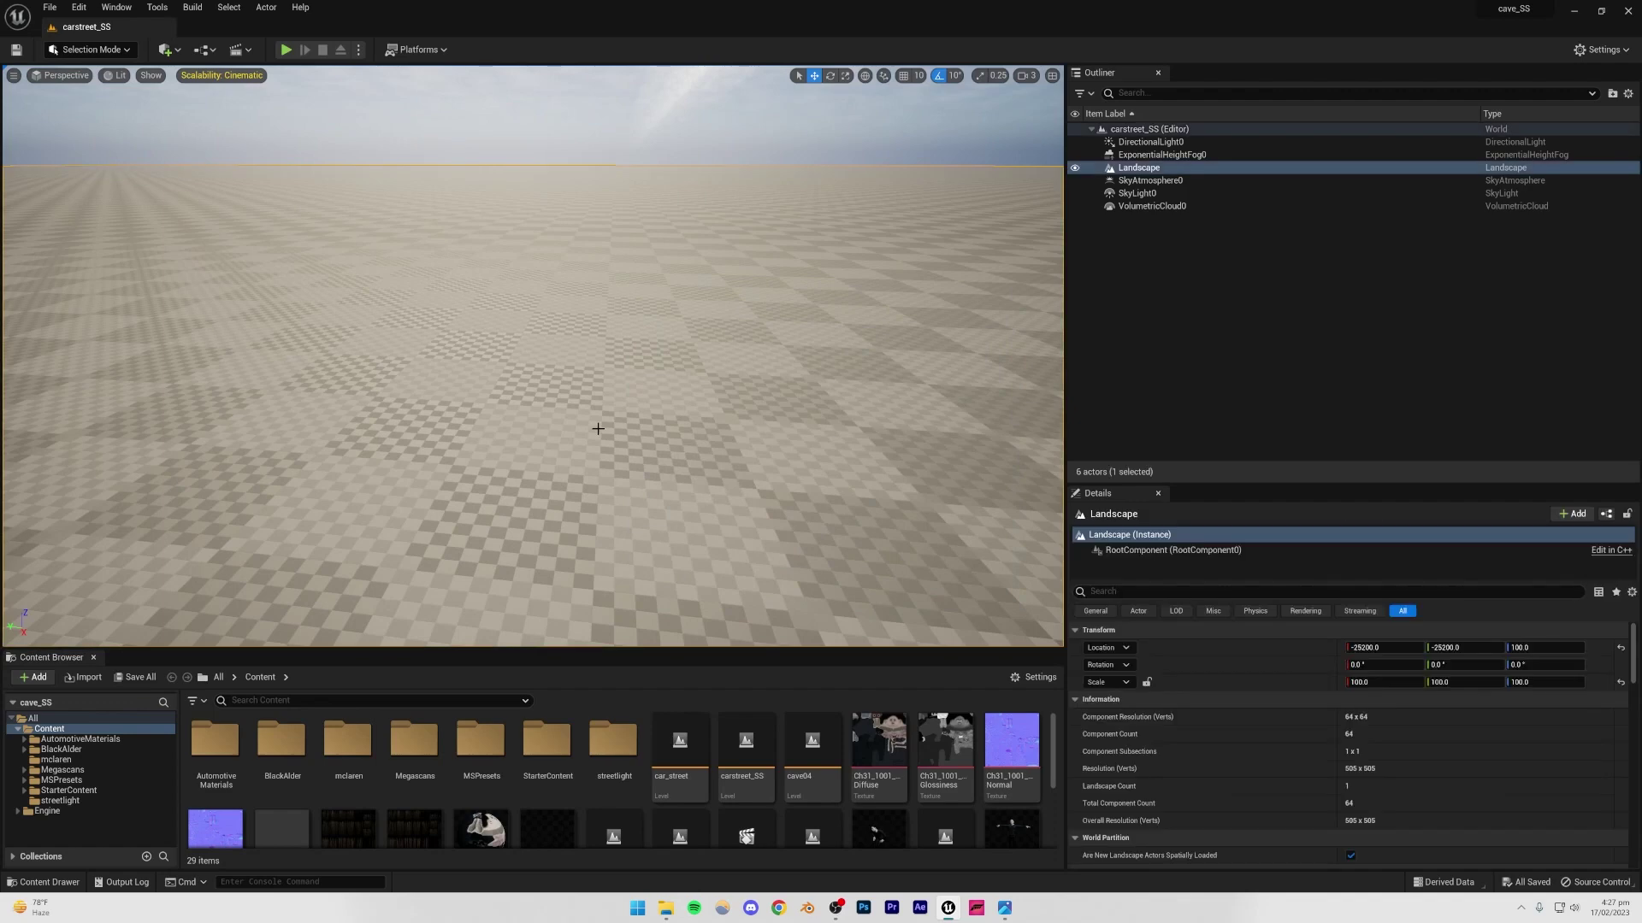
key("Escape")
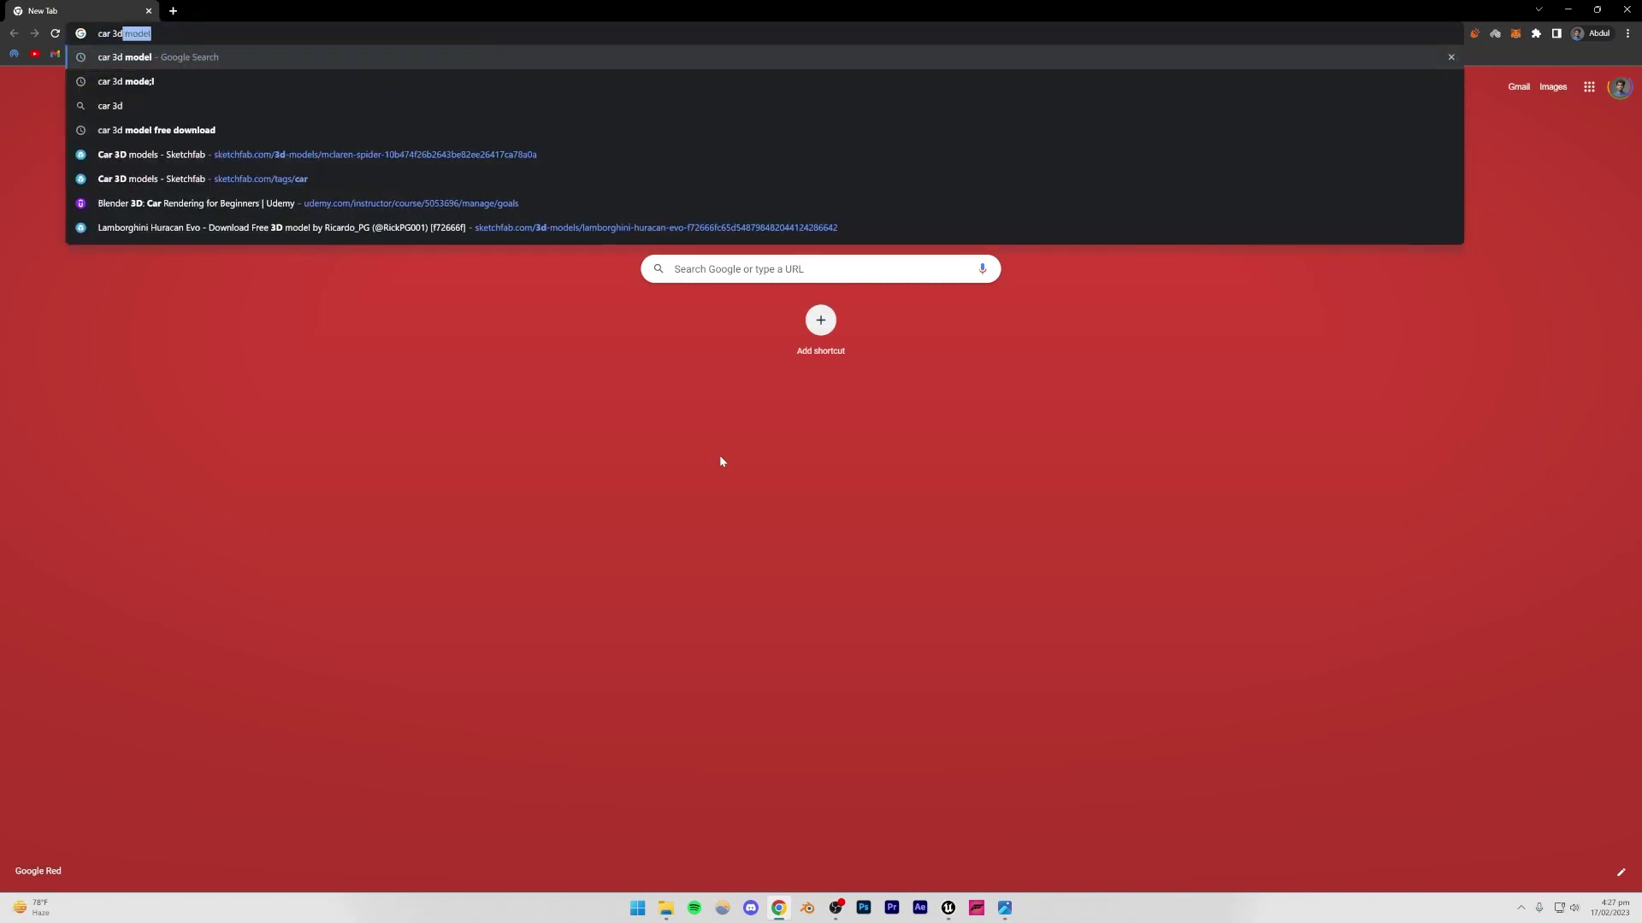
Step: Search Google for 'car 3d model' and open the Sketchfab result in a new tab
key("Return")
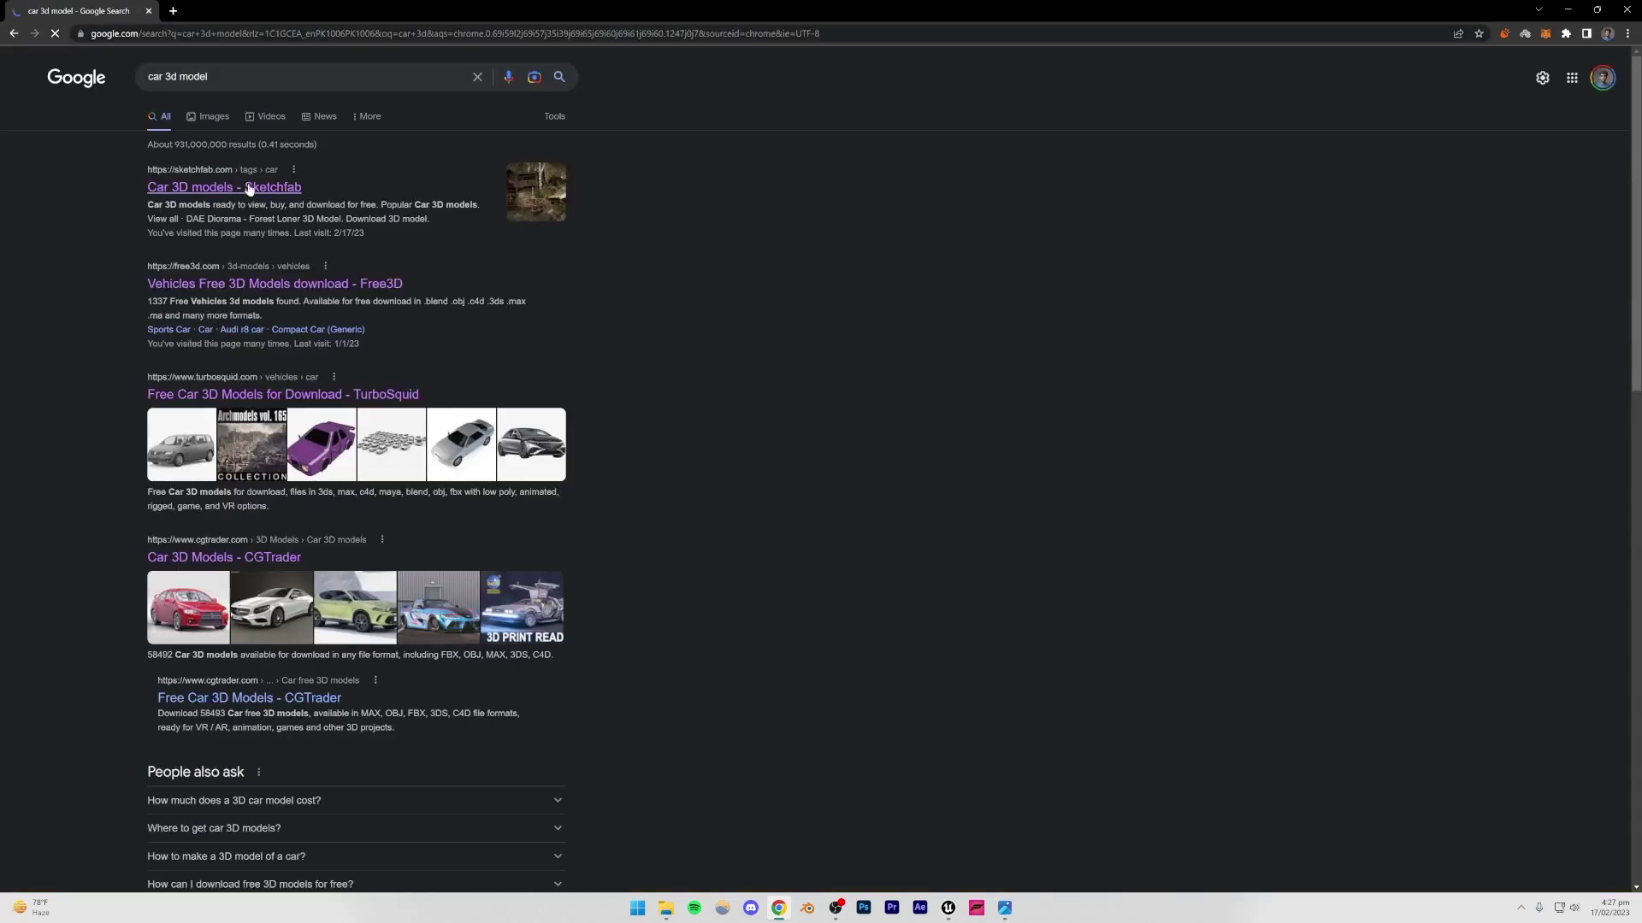
right_click(213, 176)
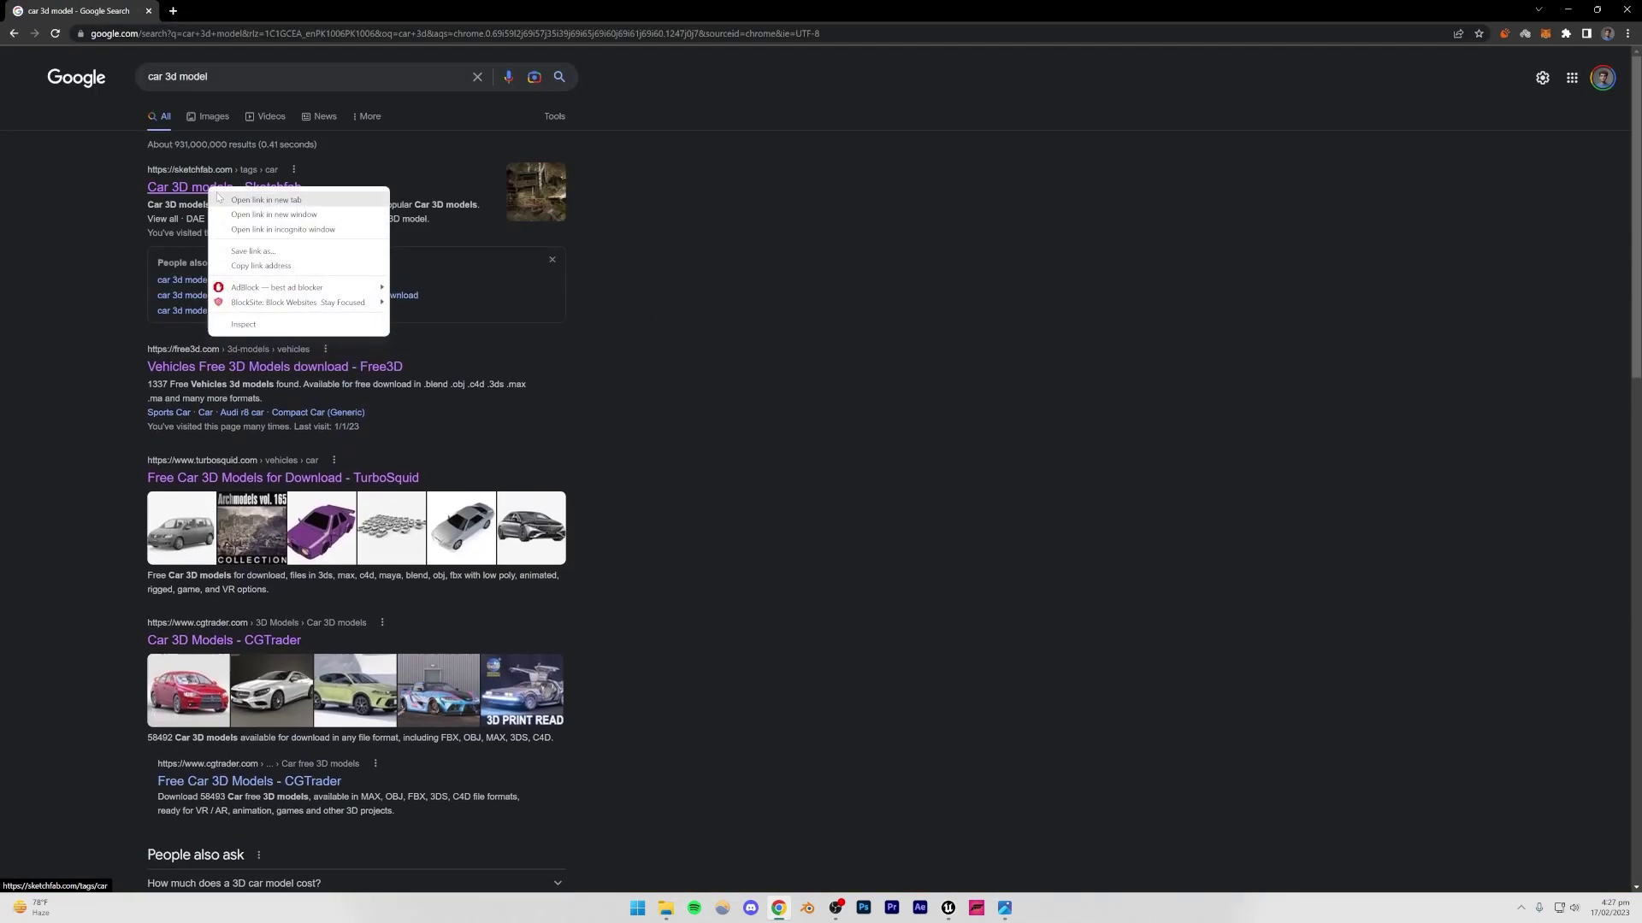
left_click(256, 192)
scroll(428, 573, "down", 2)
scroll(773, 634, "down", 2)
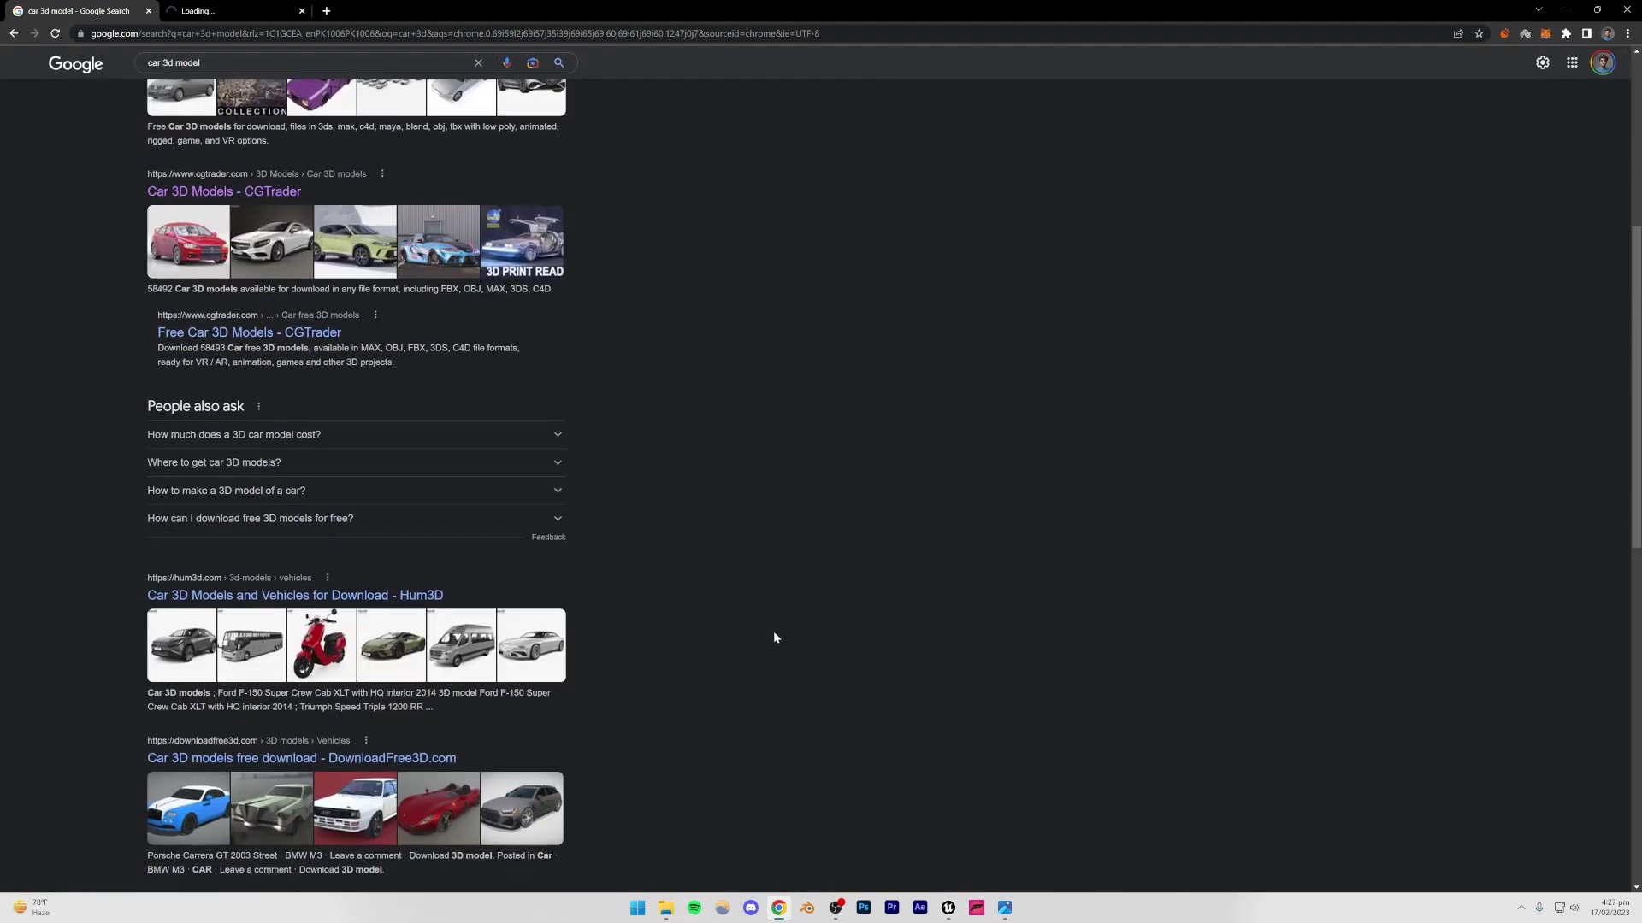
scroll(773, 635, "up", 5)
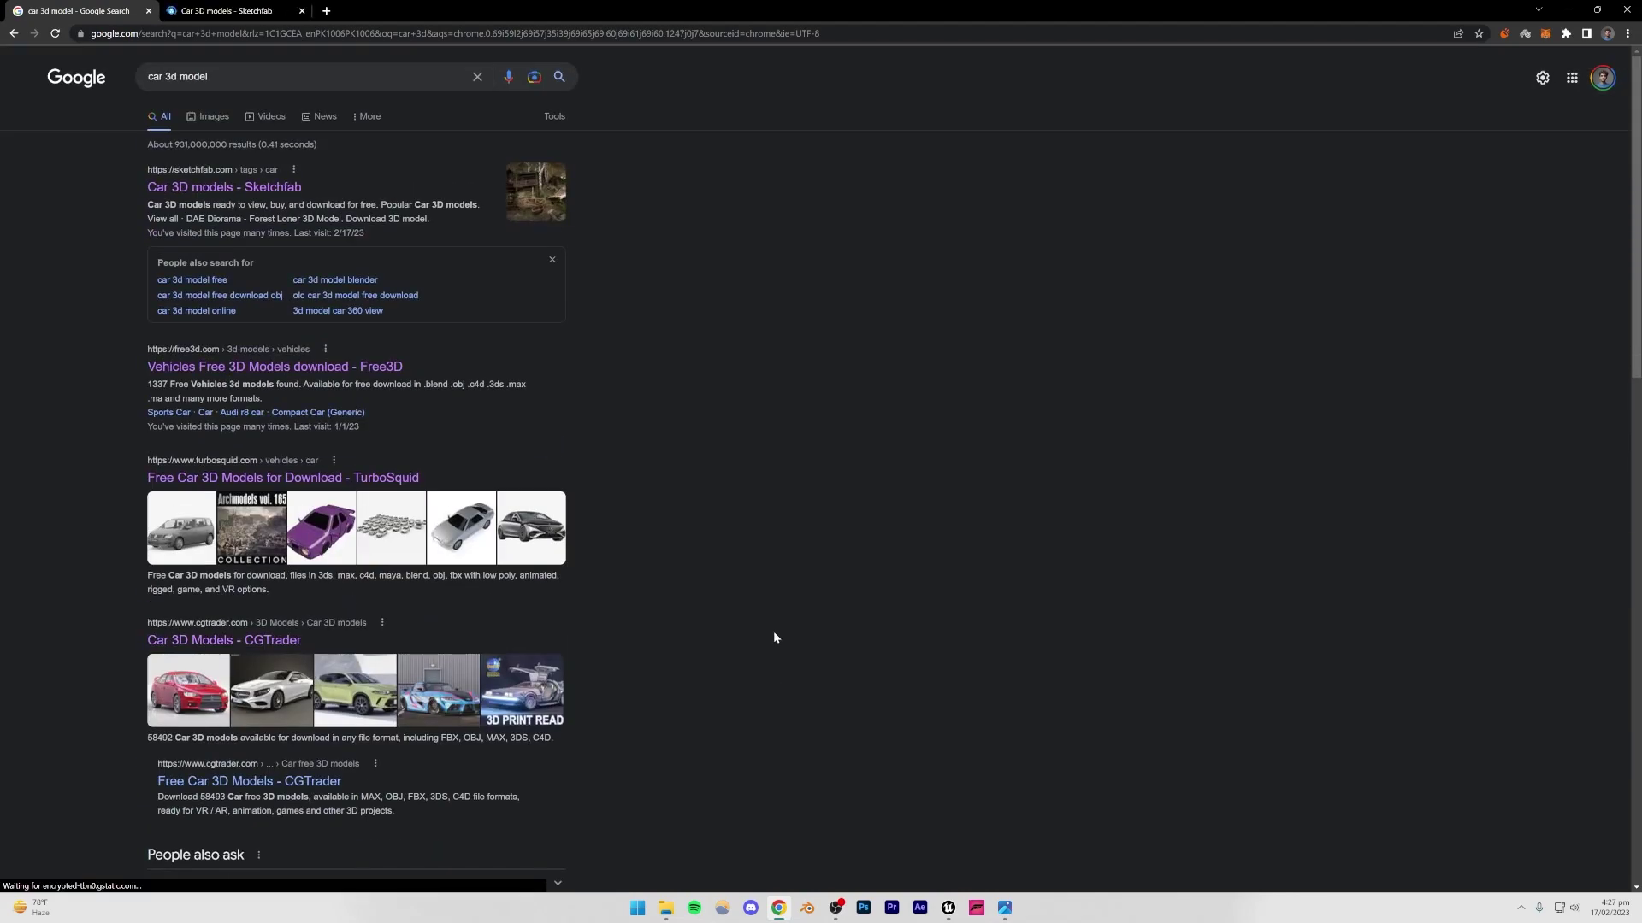
Step: Switch to the Sketchfab car models tab and scroll through the popular car grid
left_click(244, 11)
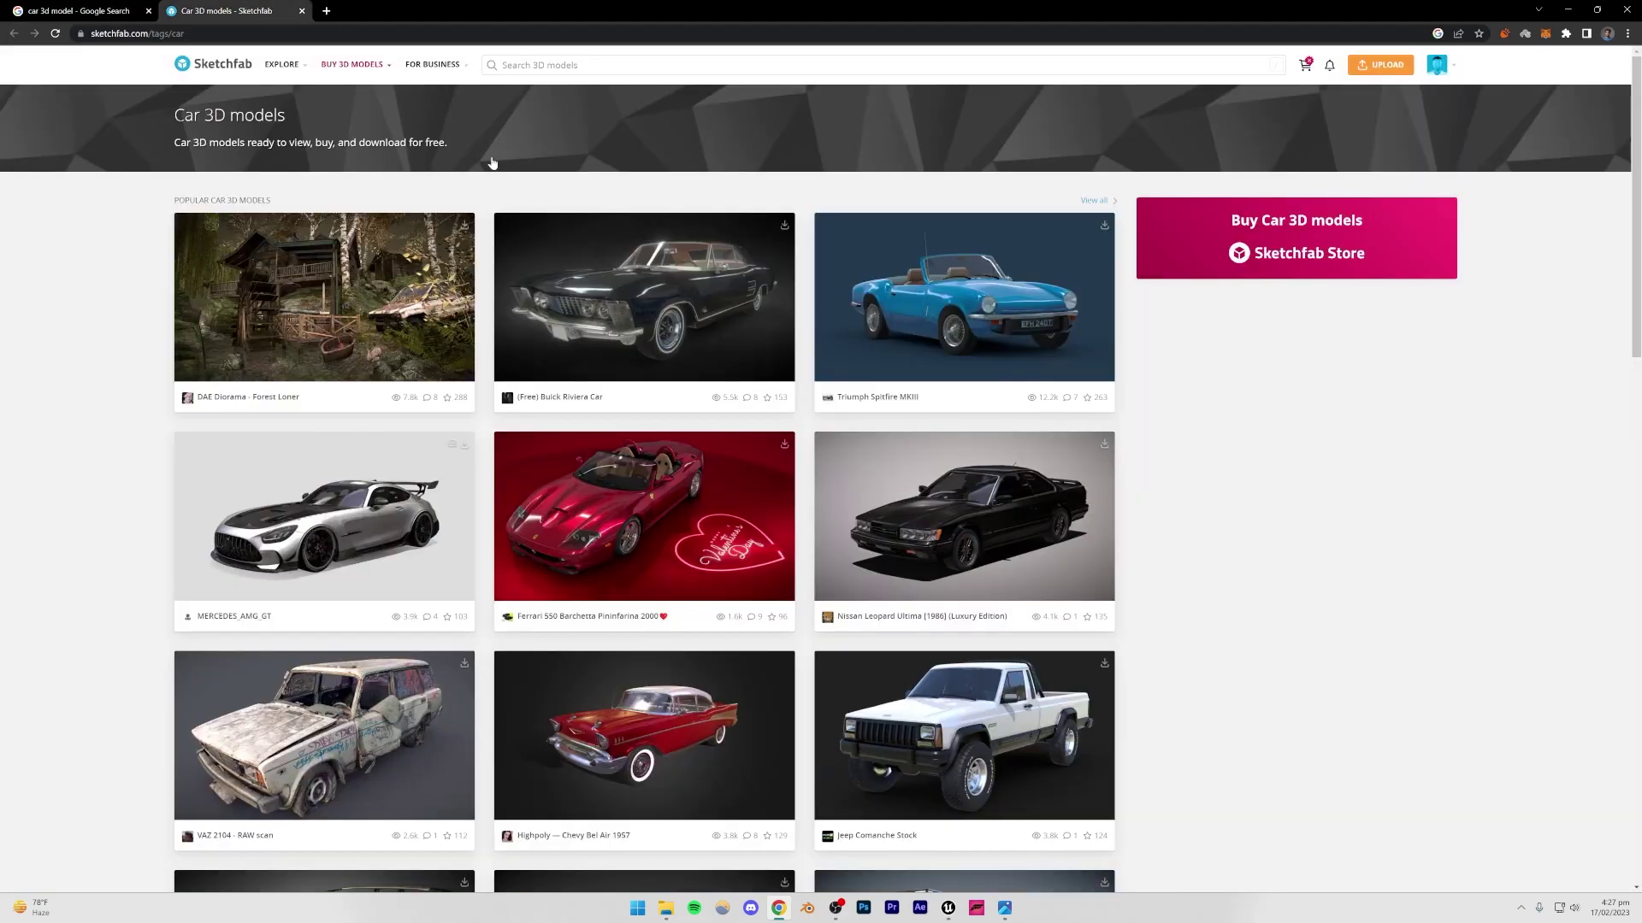
right_click(1134, 299)
left_click(1259, 557)
scroll(1370, 511, "down", 5)
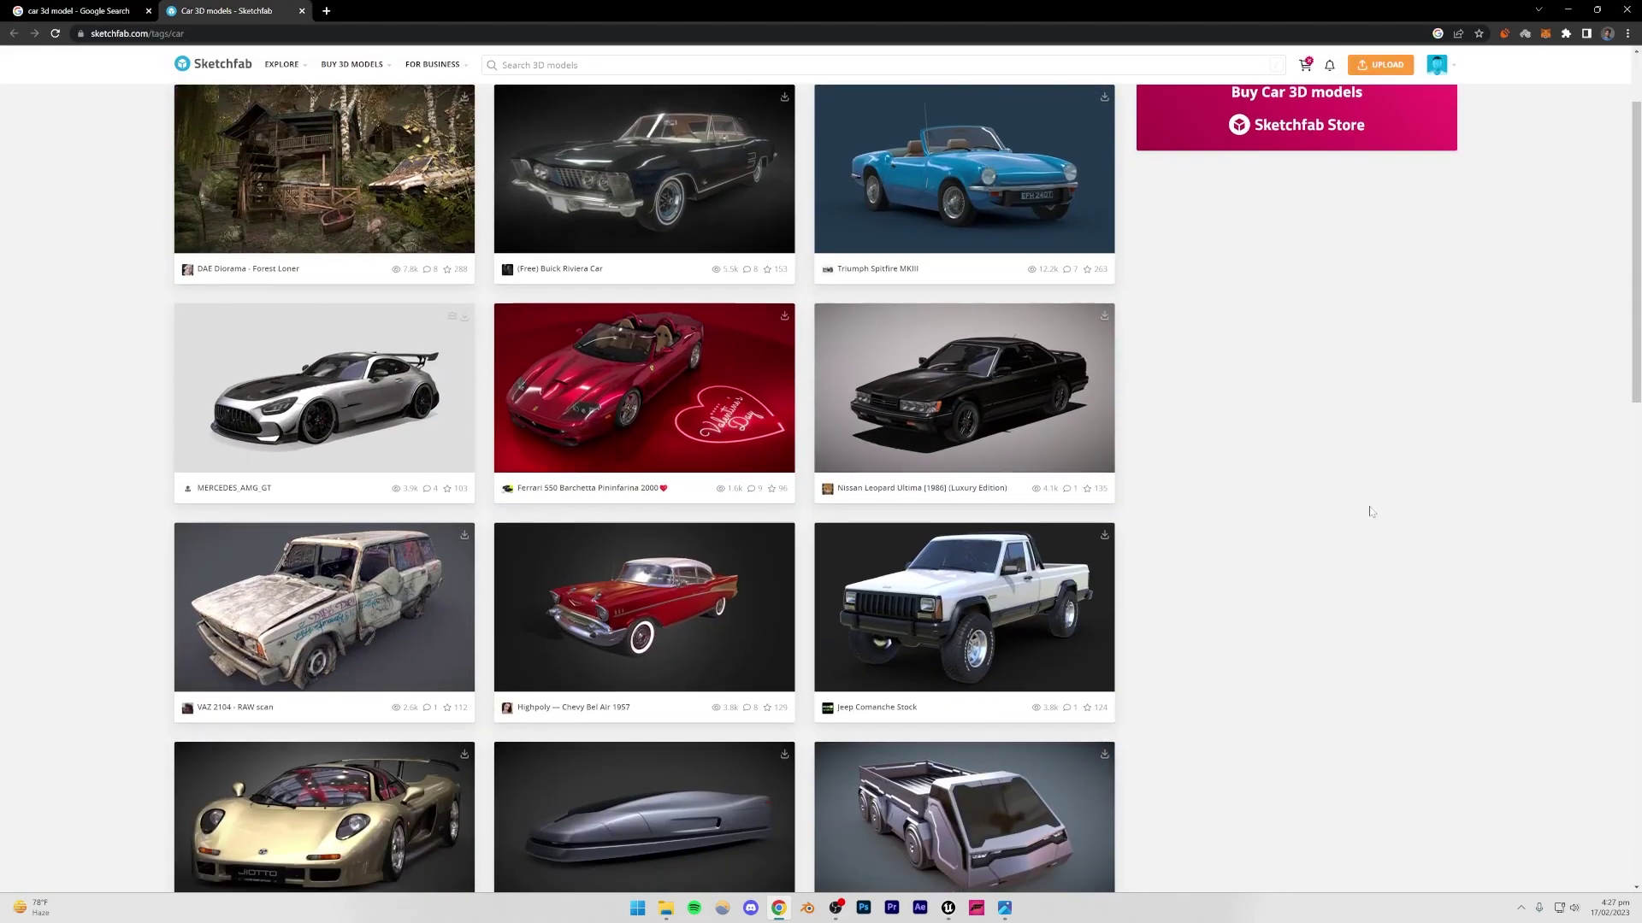
scroll(1371, 511, "down", 6)
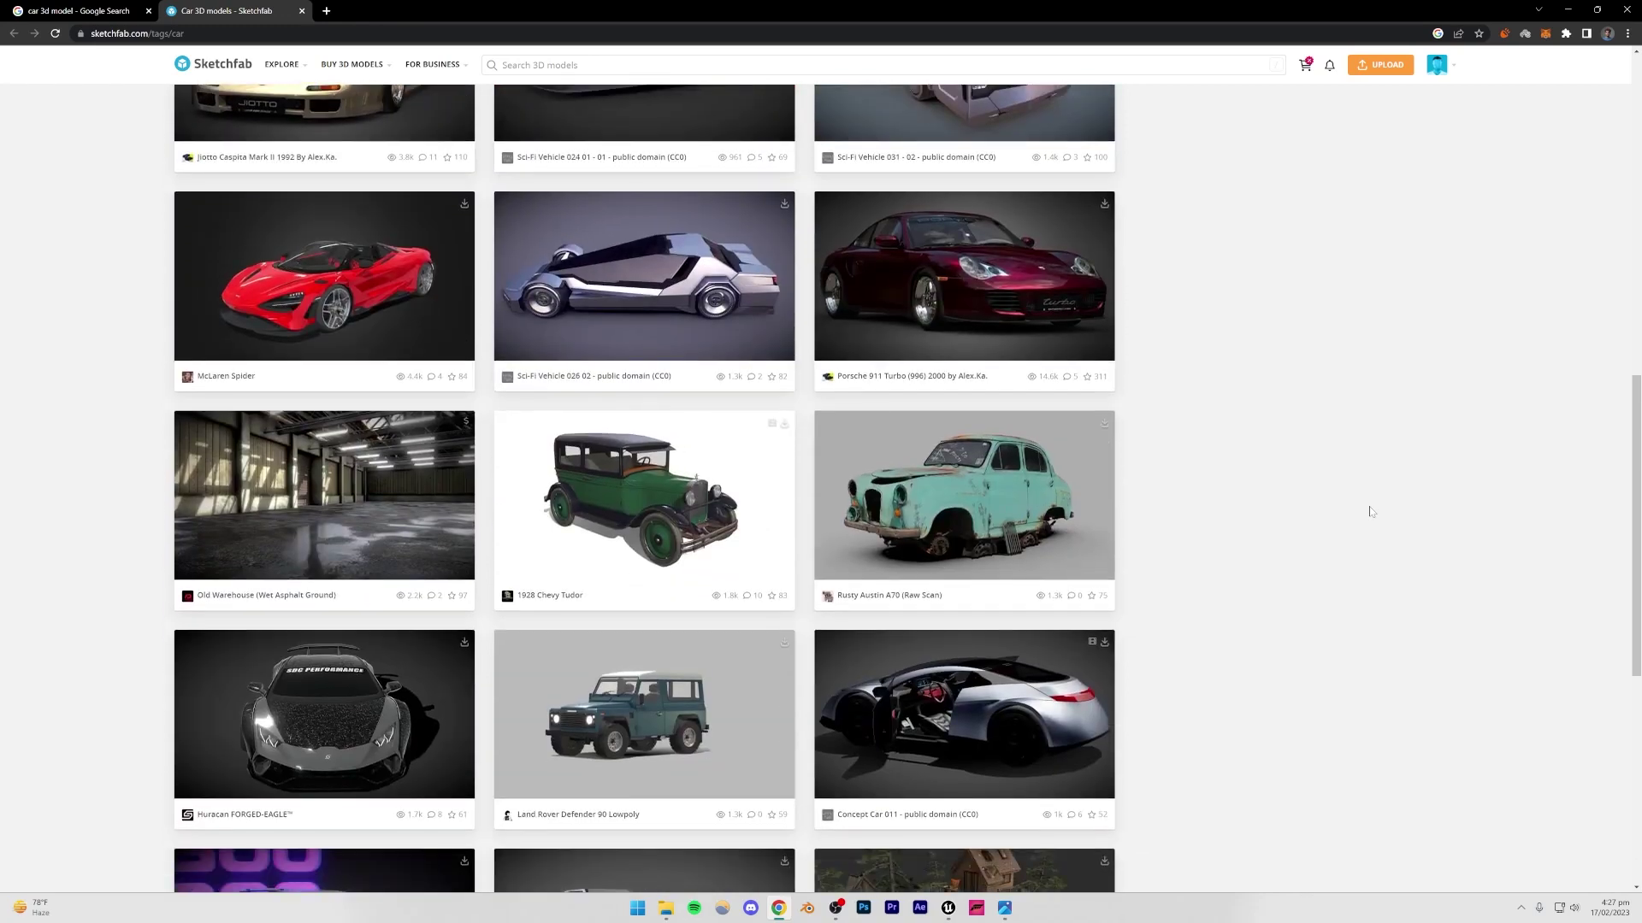
scroll(1371, 511, "up", 3)
scroll(1371, 511, "up", 3)
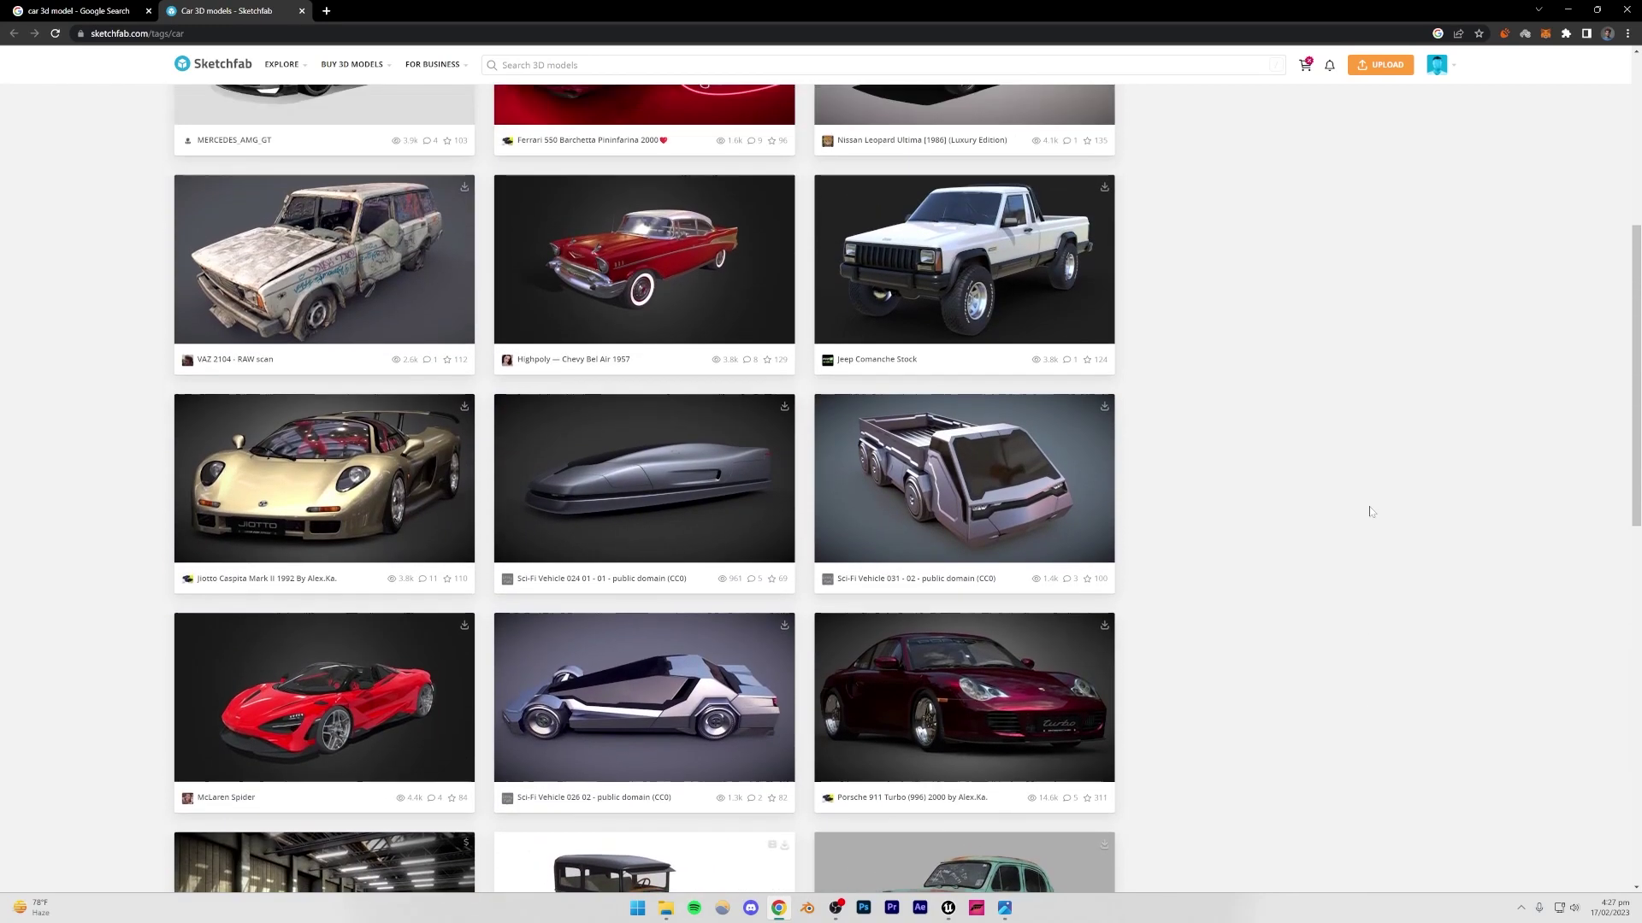
scroll(1371, 504, "up", 5)
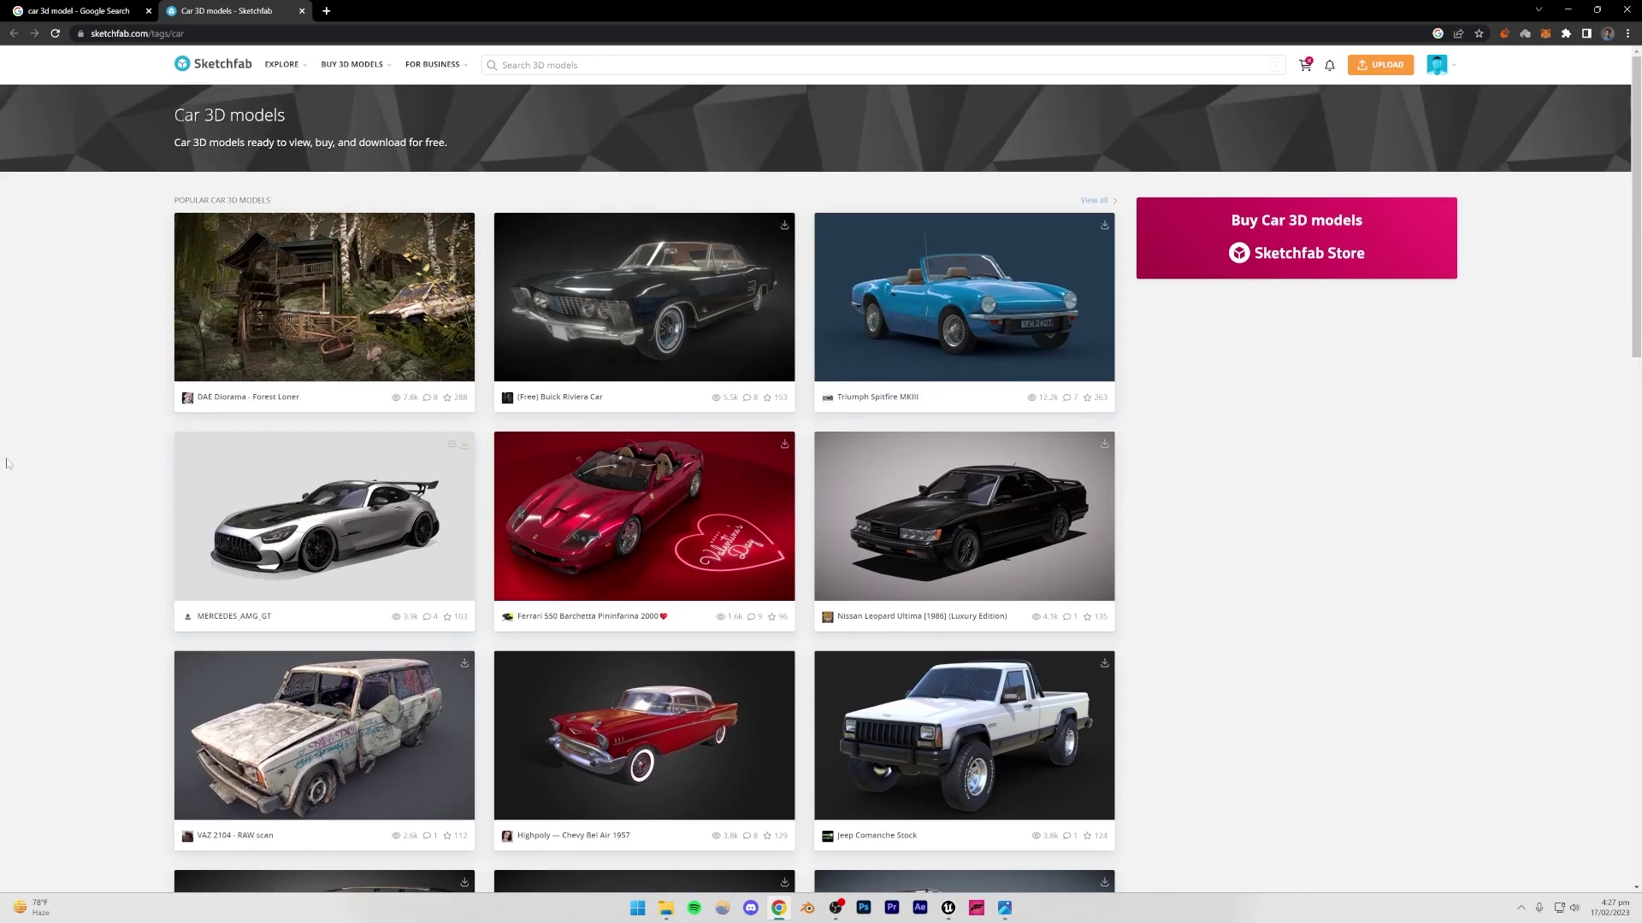
scroll(121, 391, "down", 7)
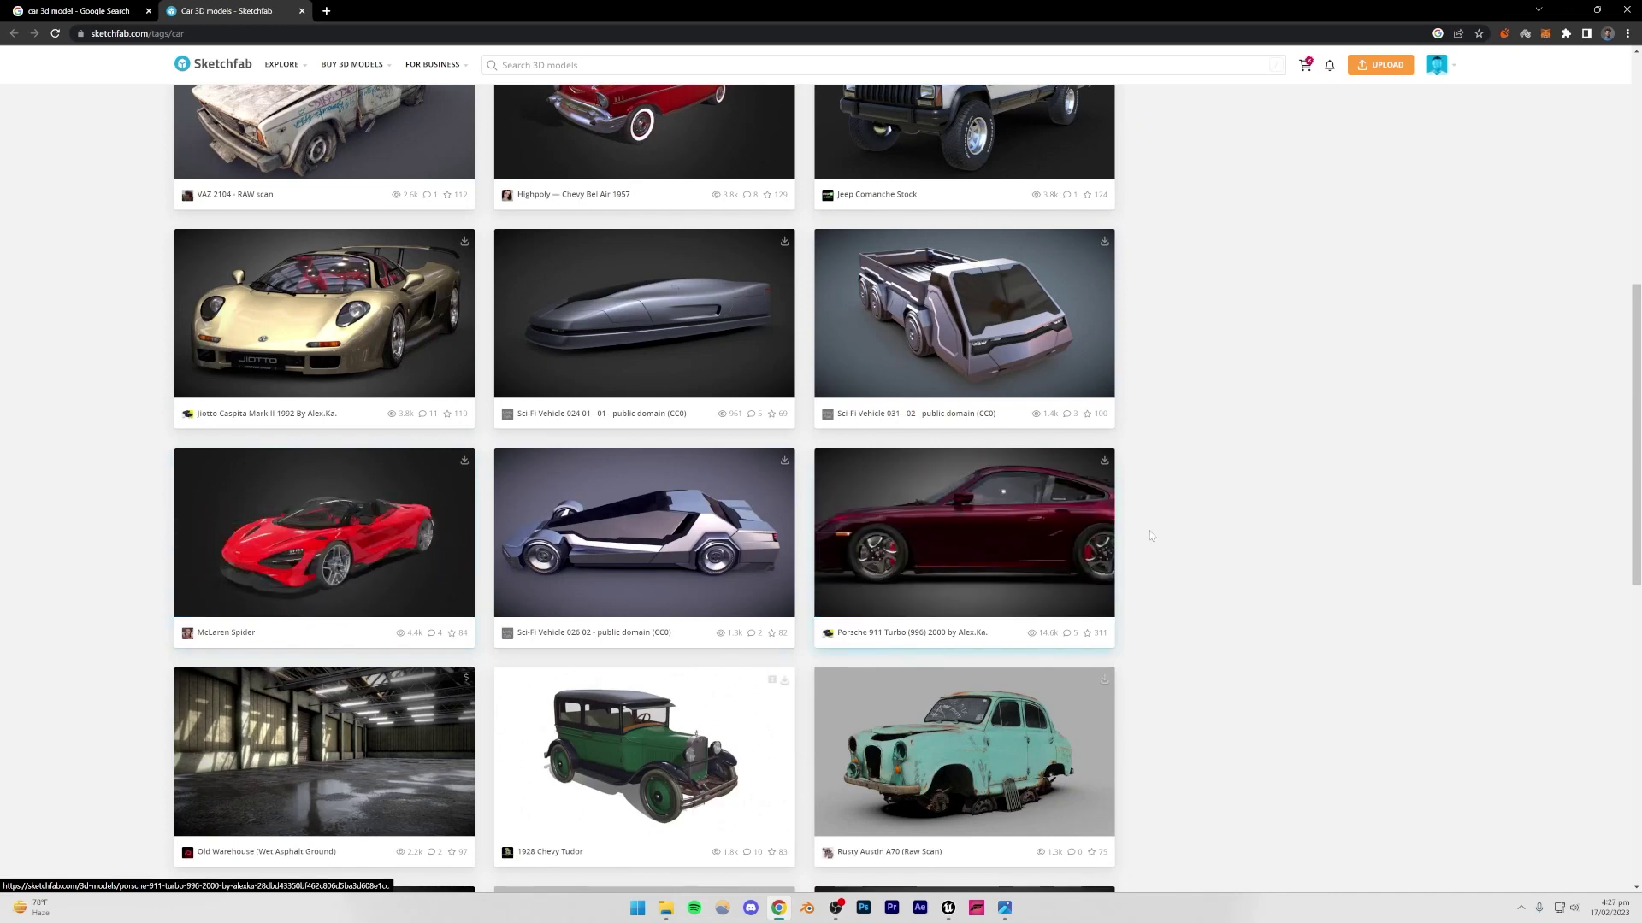
scroll(1166, 528, "down", 5)
scroll(1170, 531, "down", 3)
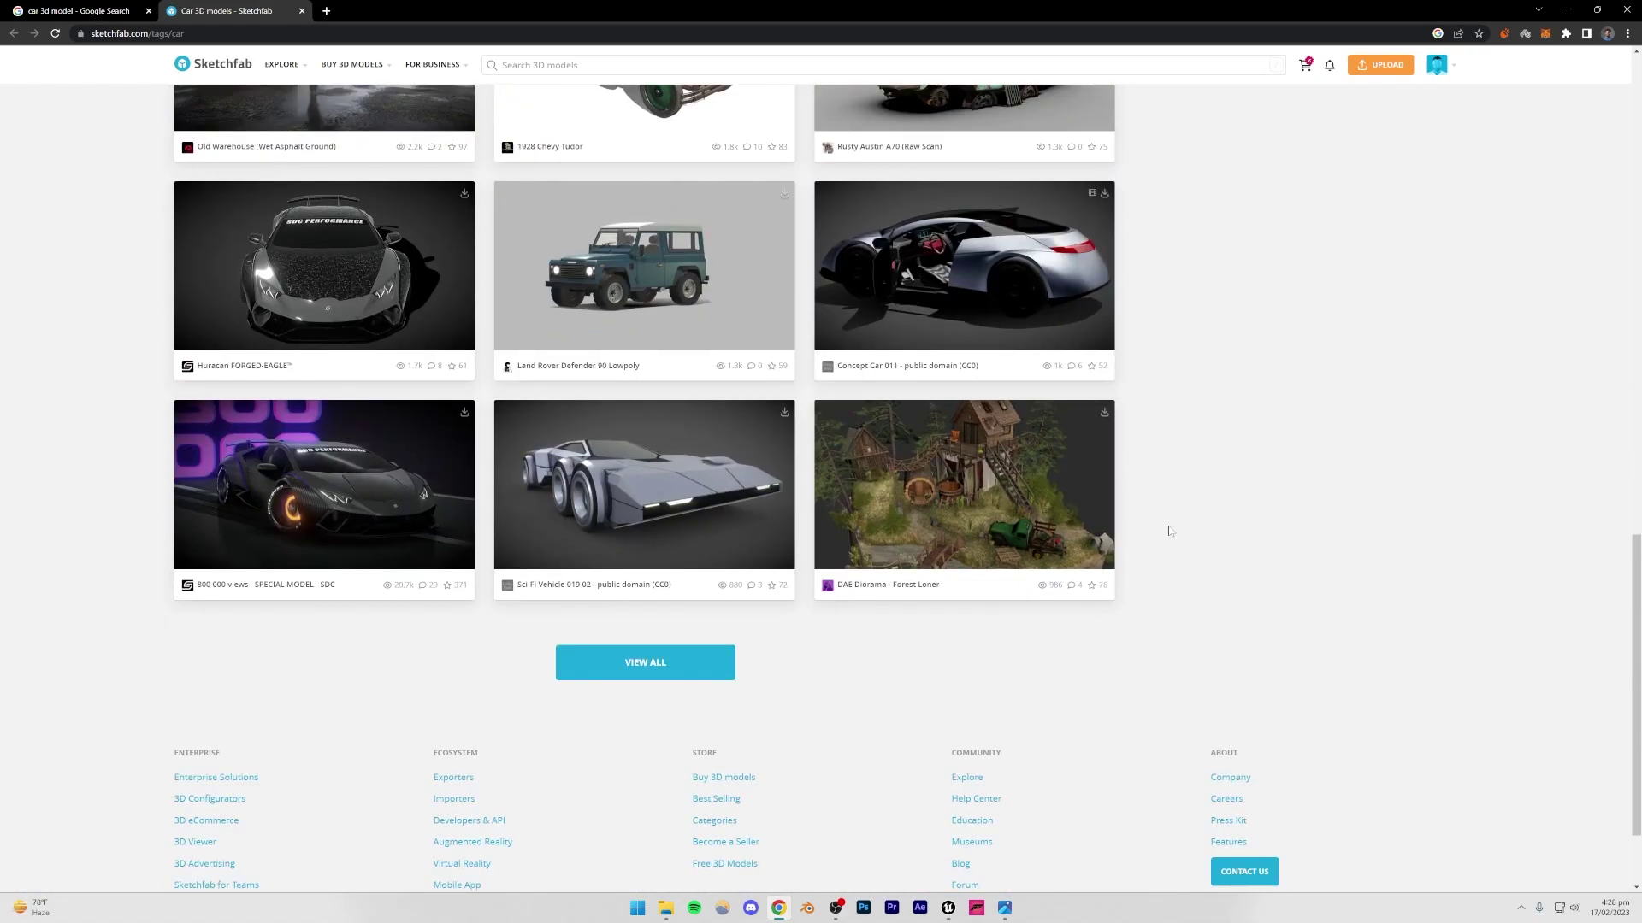
scroll(1172, 539, "up", 6)
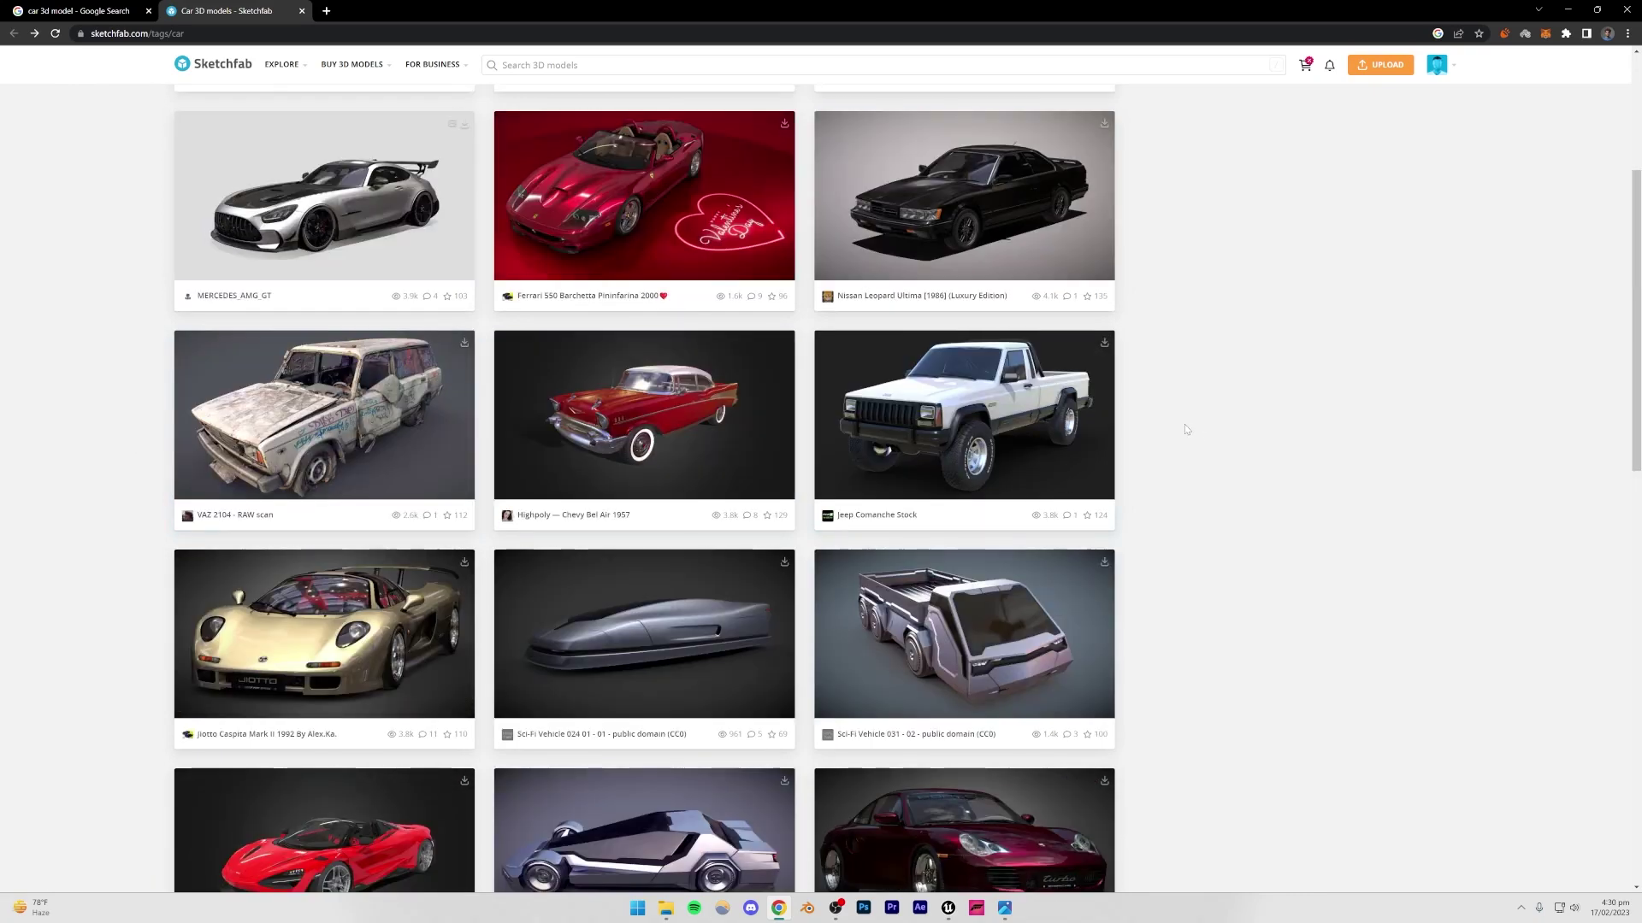
scroll(1185, 429, "down", 1)
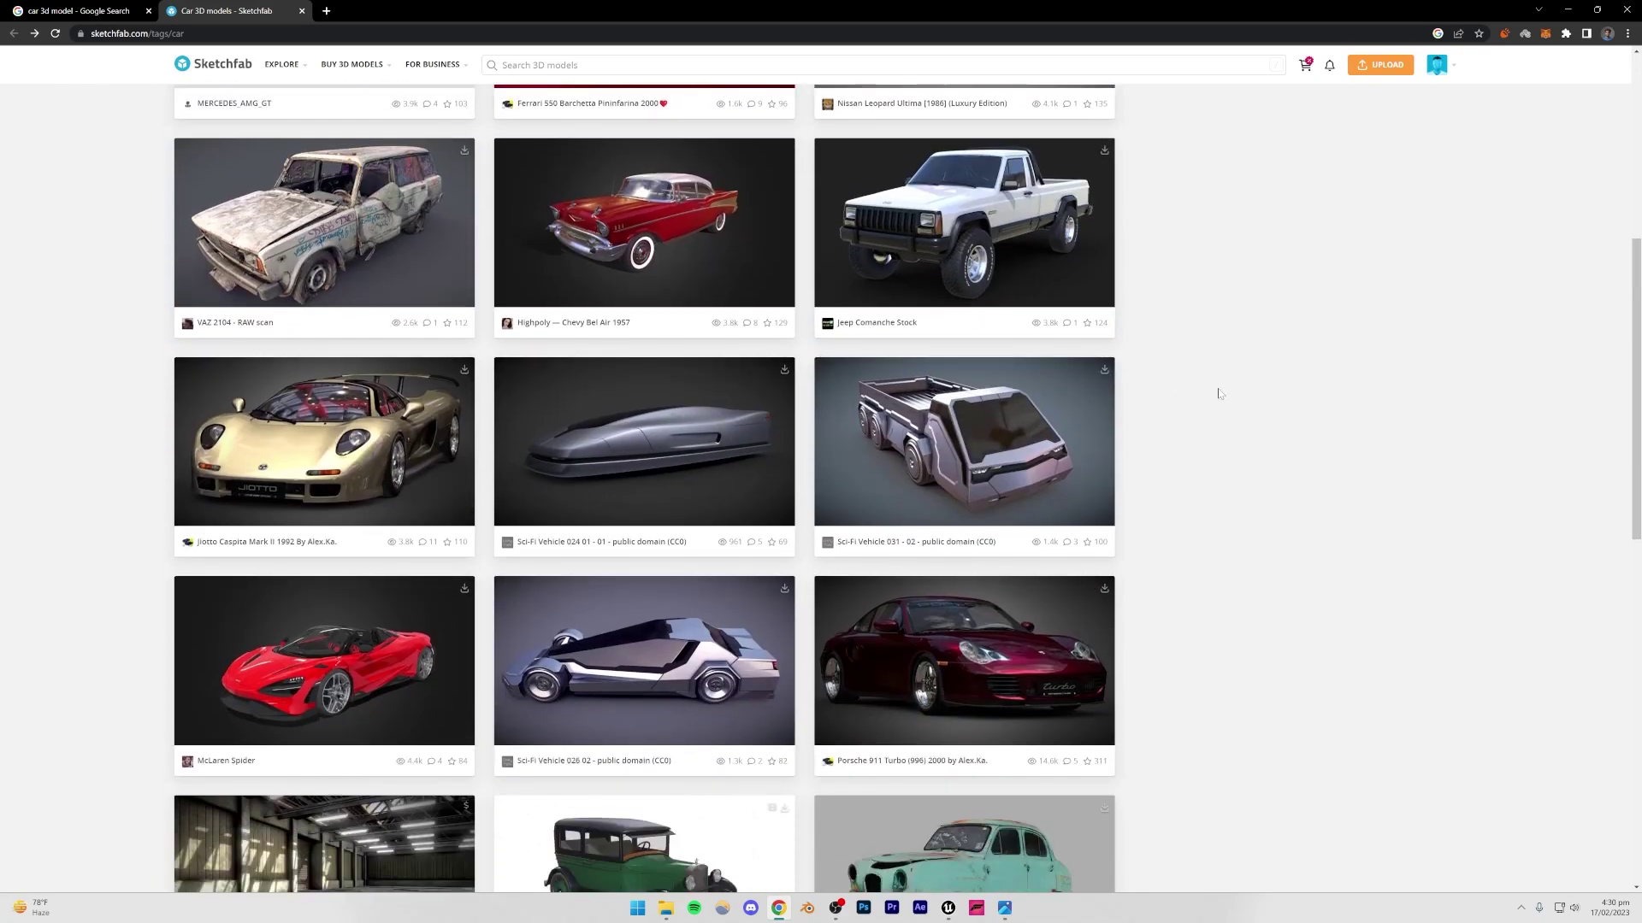
scroll(1313, 359, "down", 2)
scroll(1232, 410, "up", 1)
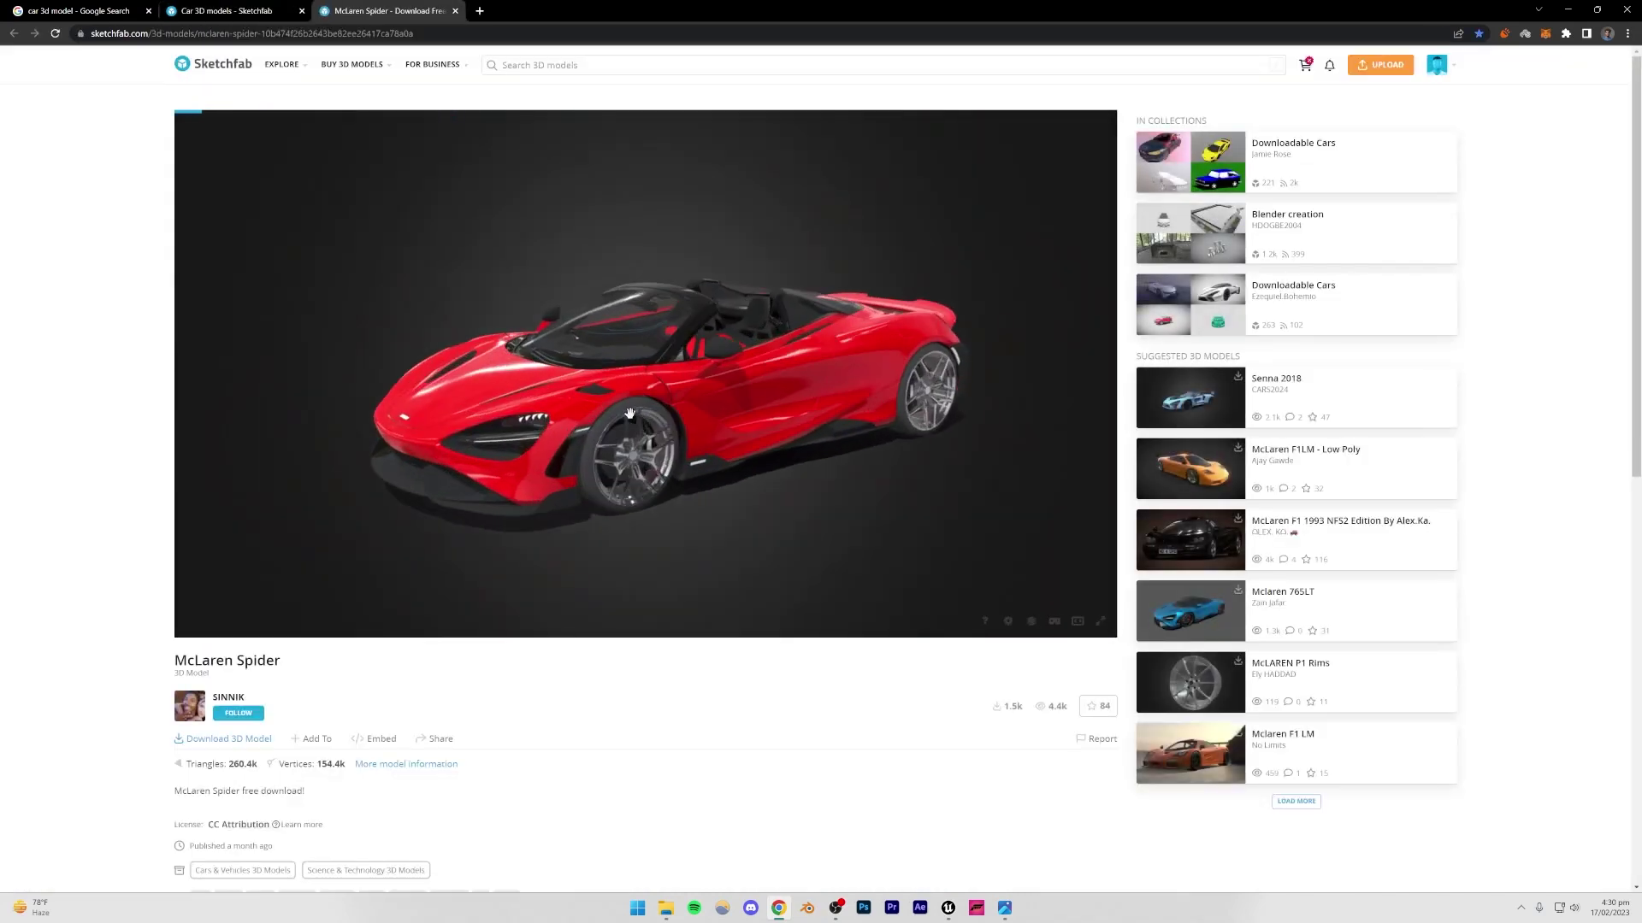
left_click_drag(759, 437, 684, 363)
scroll(488, 396, "up", 5)
left_click(220, 10)
scroll(932, 526, "up", 2)
scroll(932, 526, "up", 2)
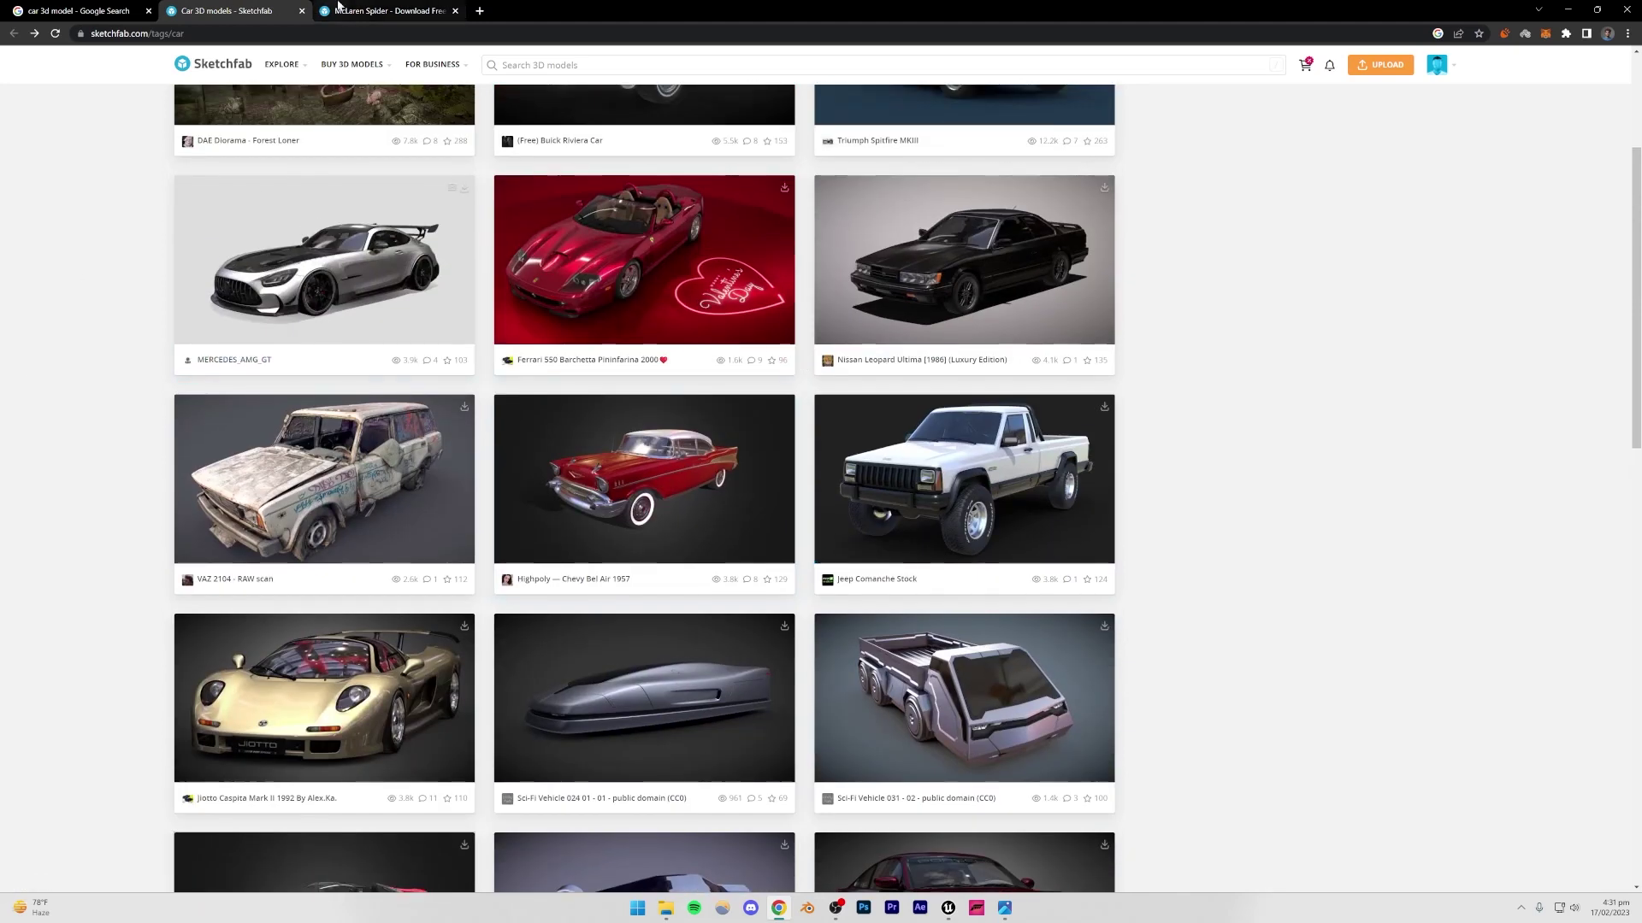
left_click(351, 10)
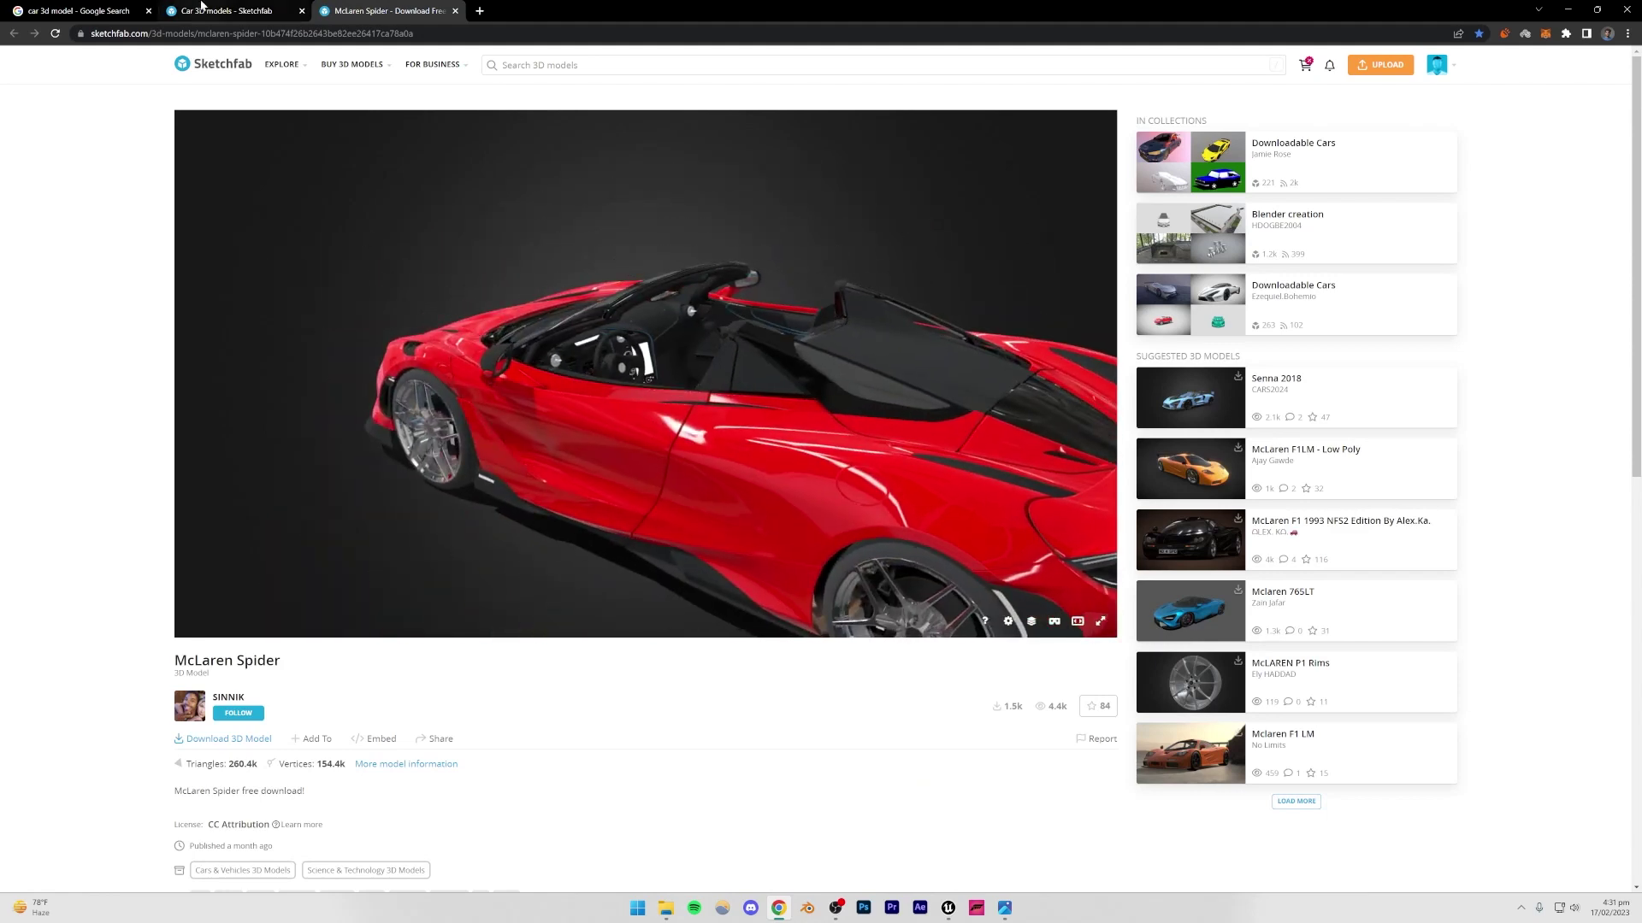
left_click(226, 11)
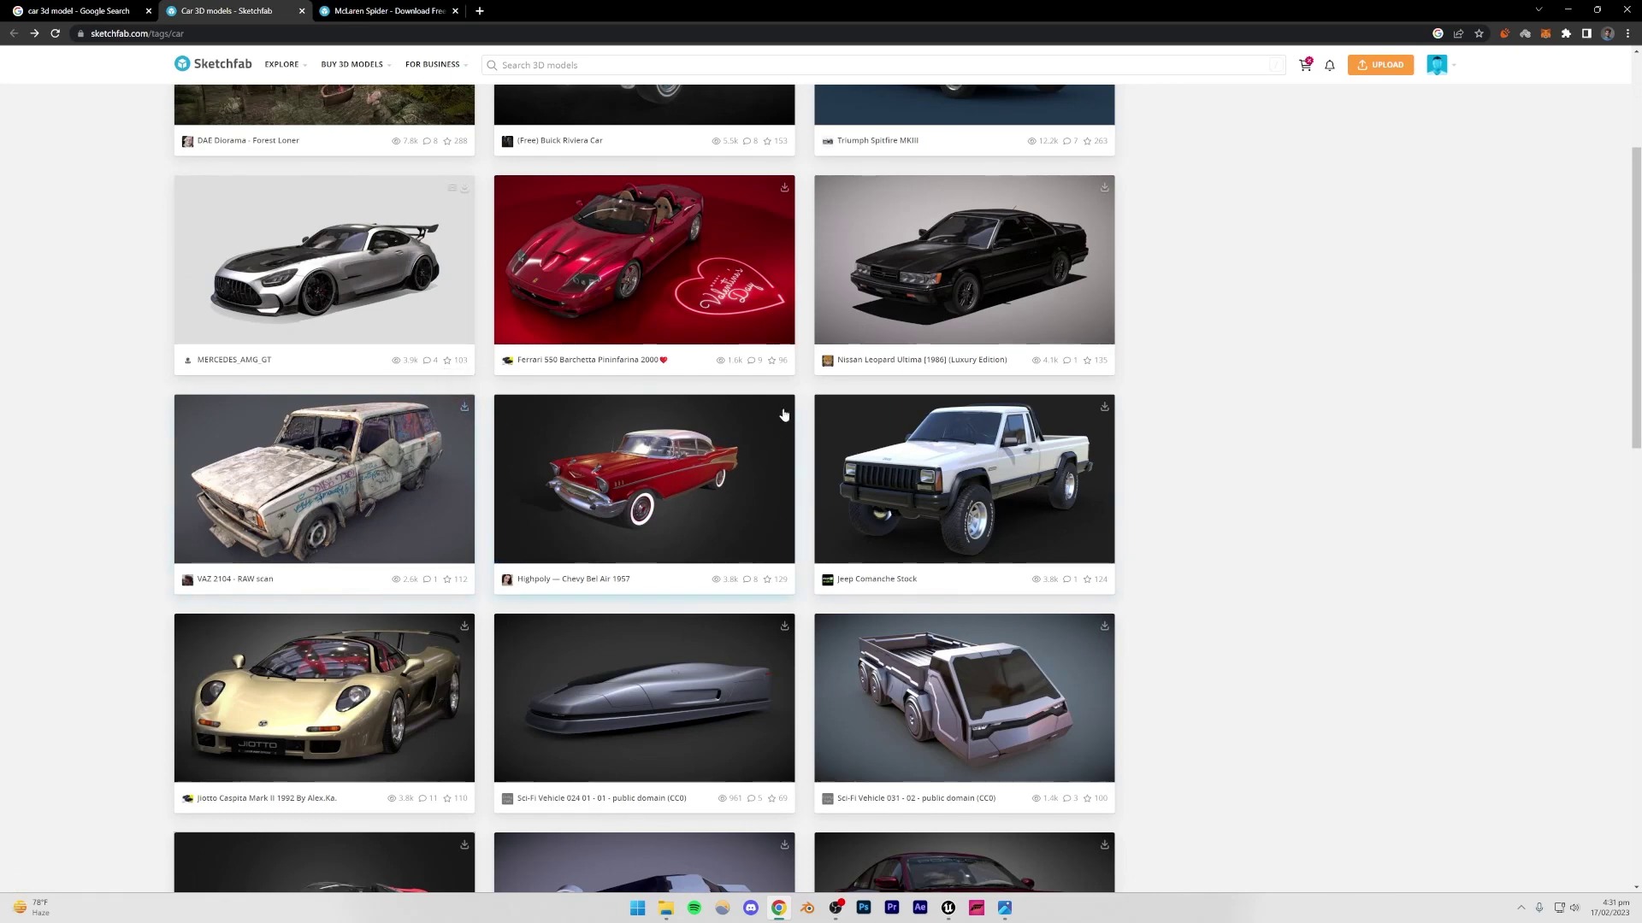
scroll(736, 453, "down", 2)
scroll(1184, 451, "down", 4)
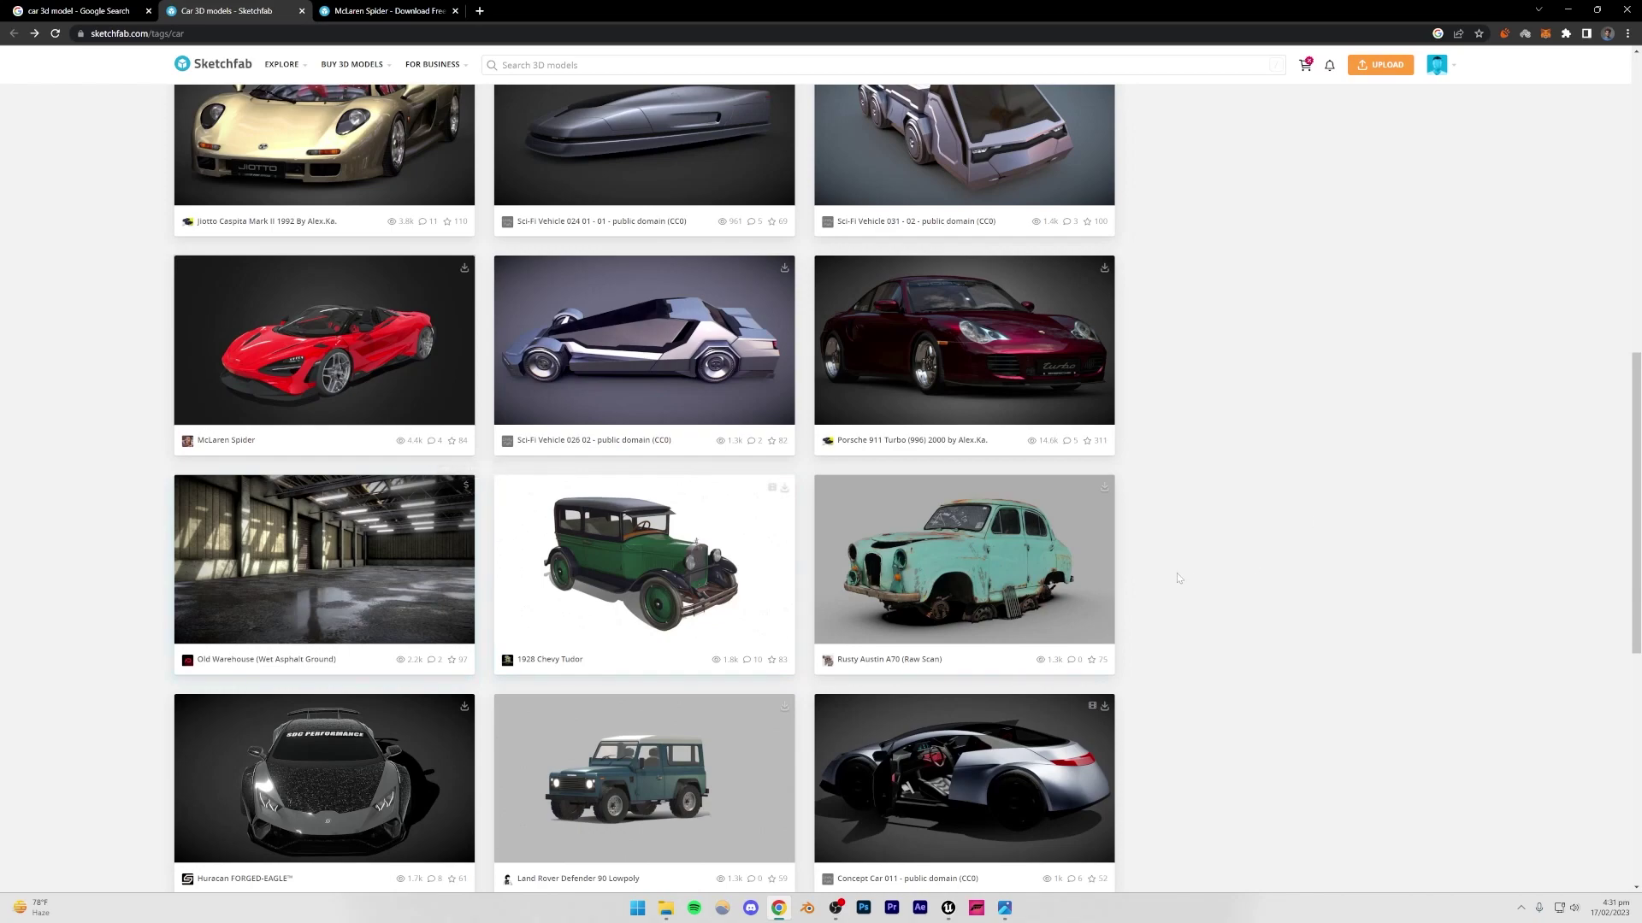
scroll(1176, 574, "up", 6)
left_click(368, 11)
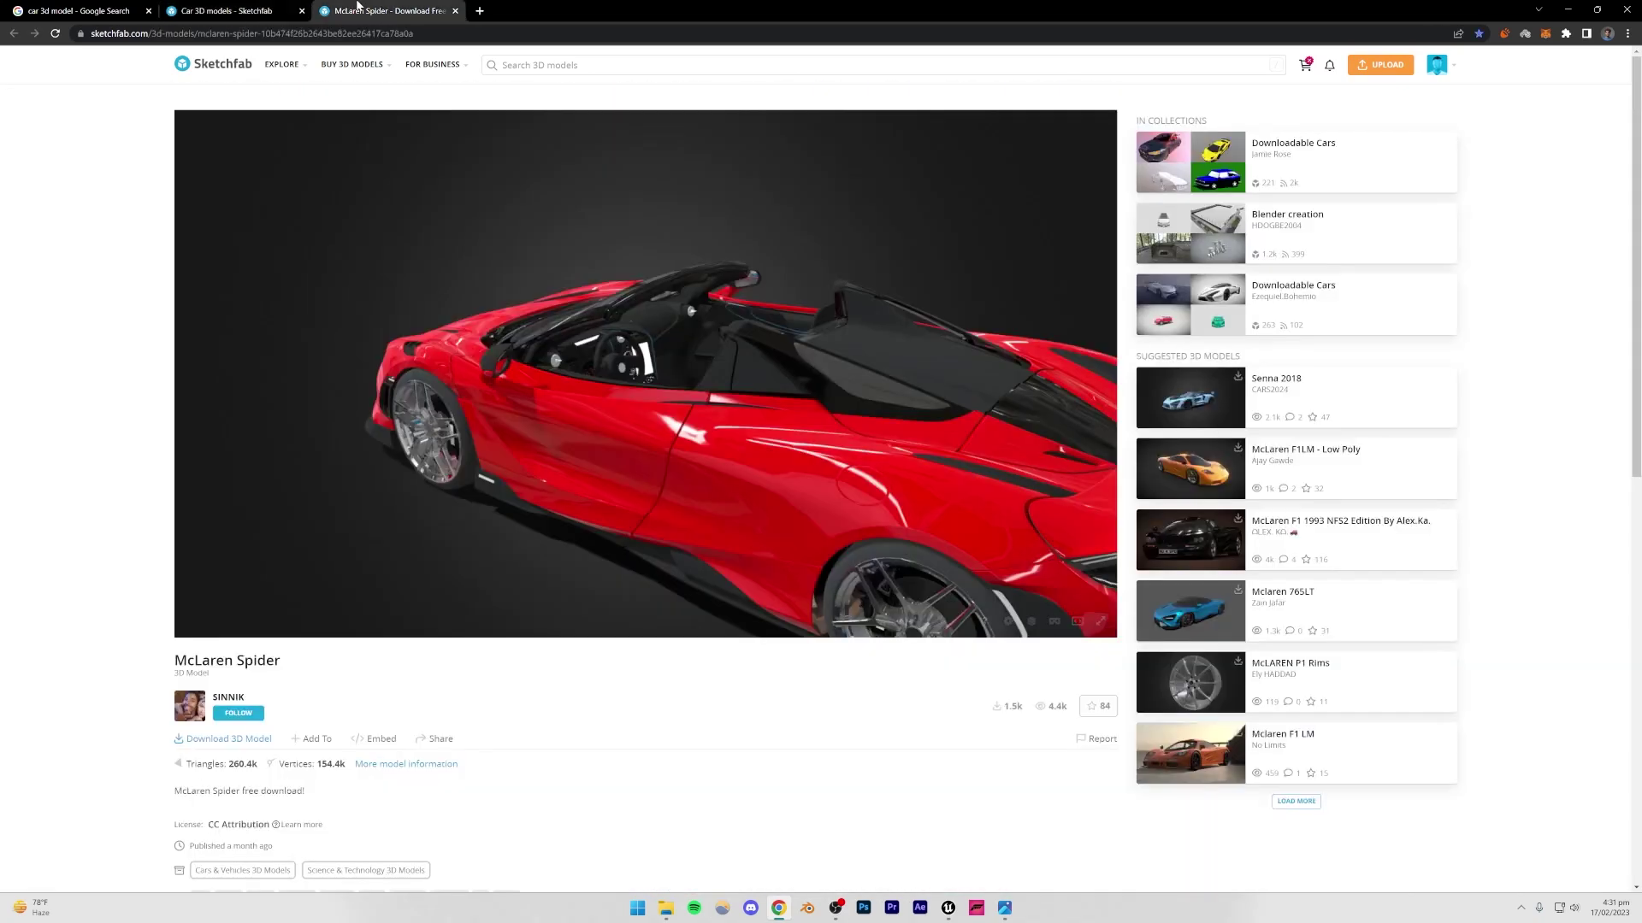
Step: Show the McLaren Spider download formats and download the obj version
left_click(214, 741)
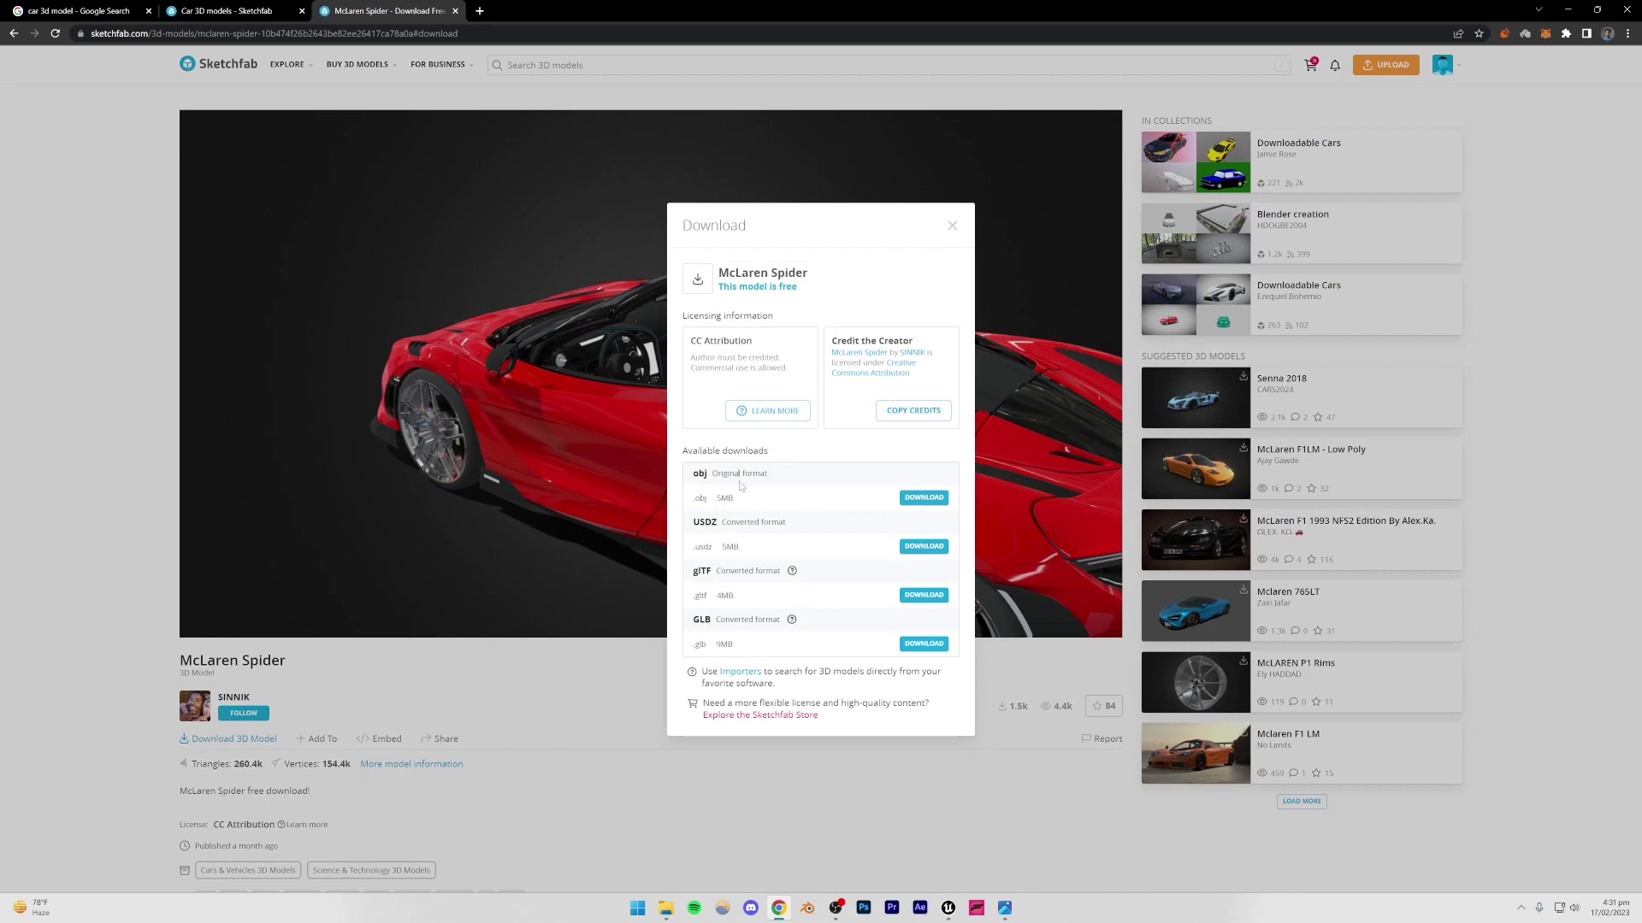
left_click_drag(743, 503, 694, 499)
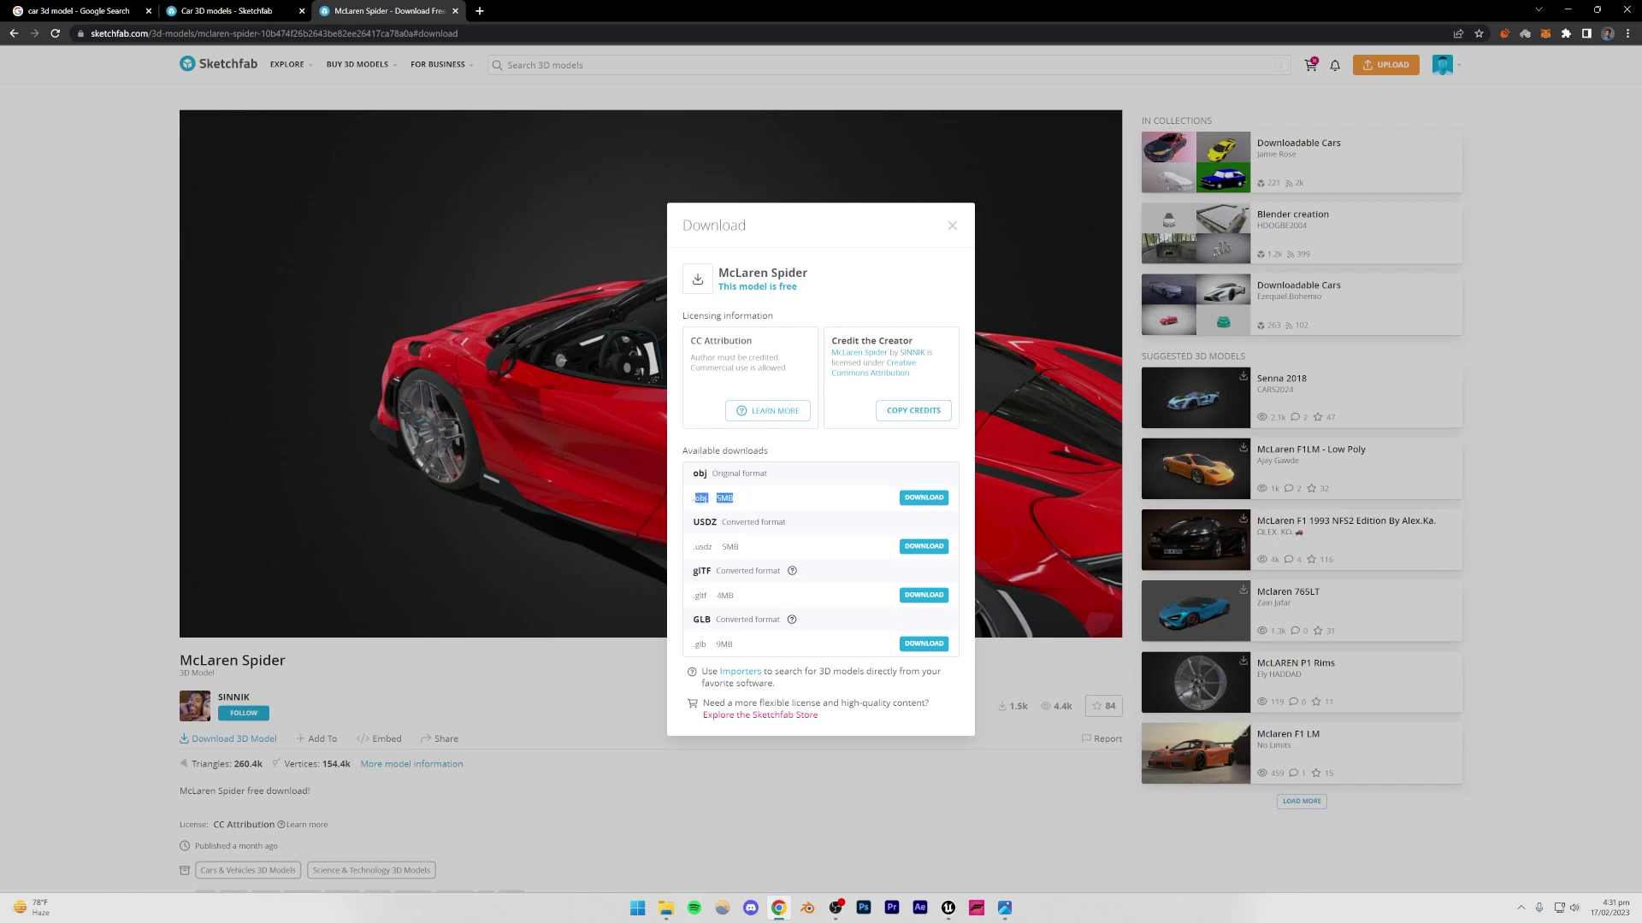
left_click(760, 499)
left_click(922, 503)
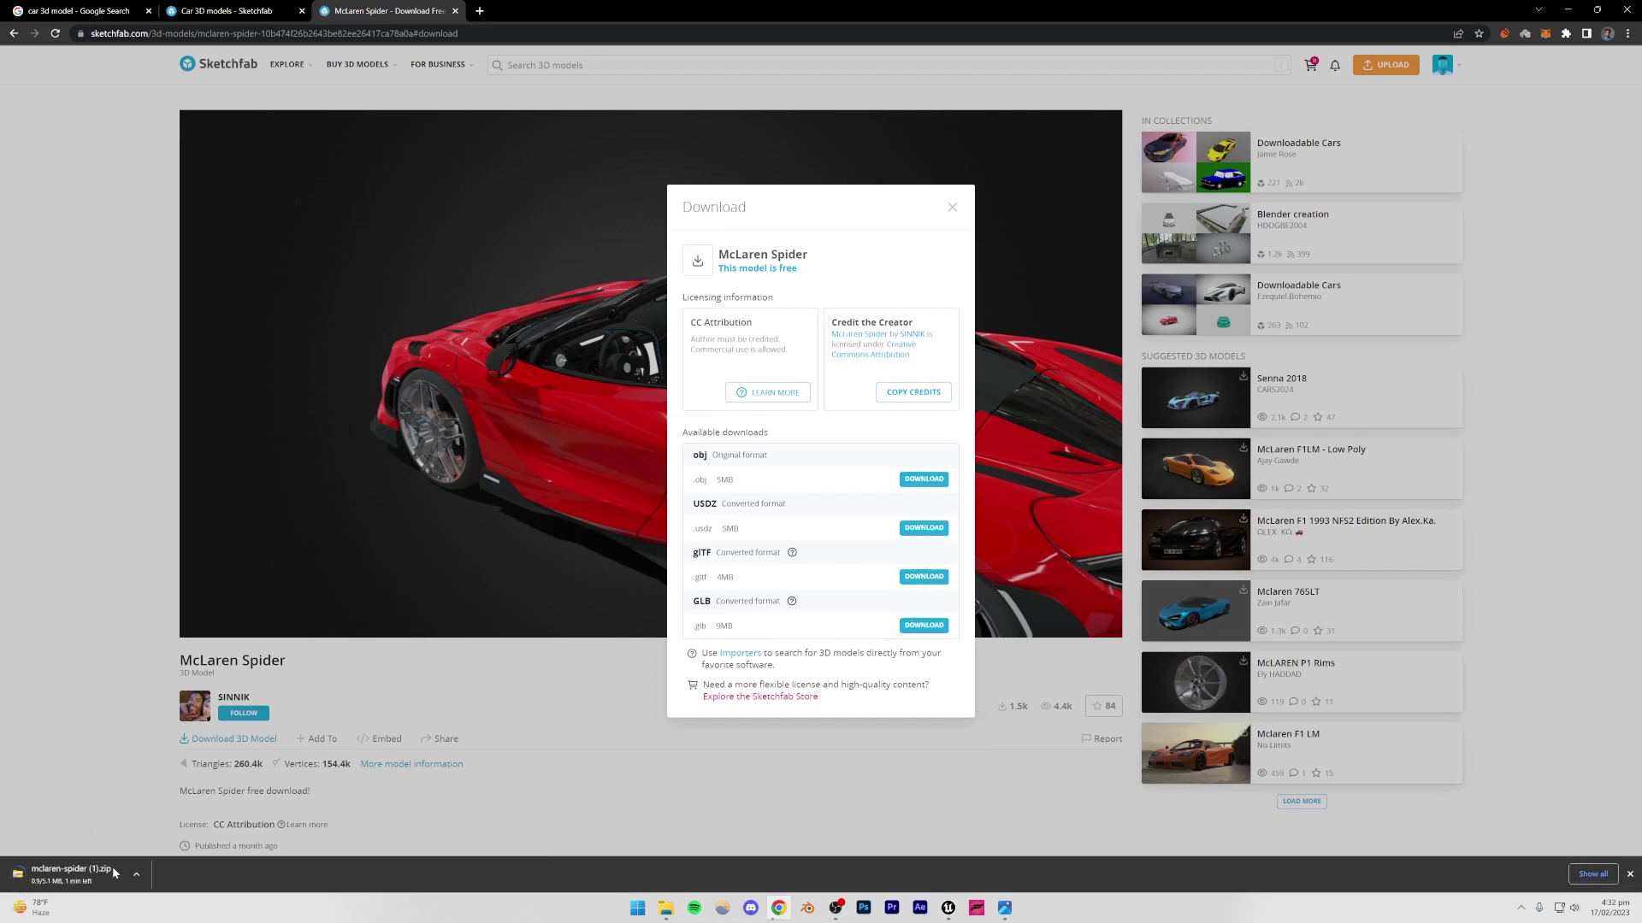
Step: Cancel the duplicate McLaren download and switch to File Explorer
left_click(136, 873)
left_click(159, 851)
left_click(666, 908)
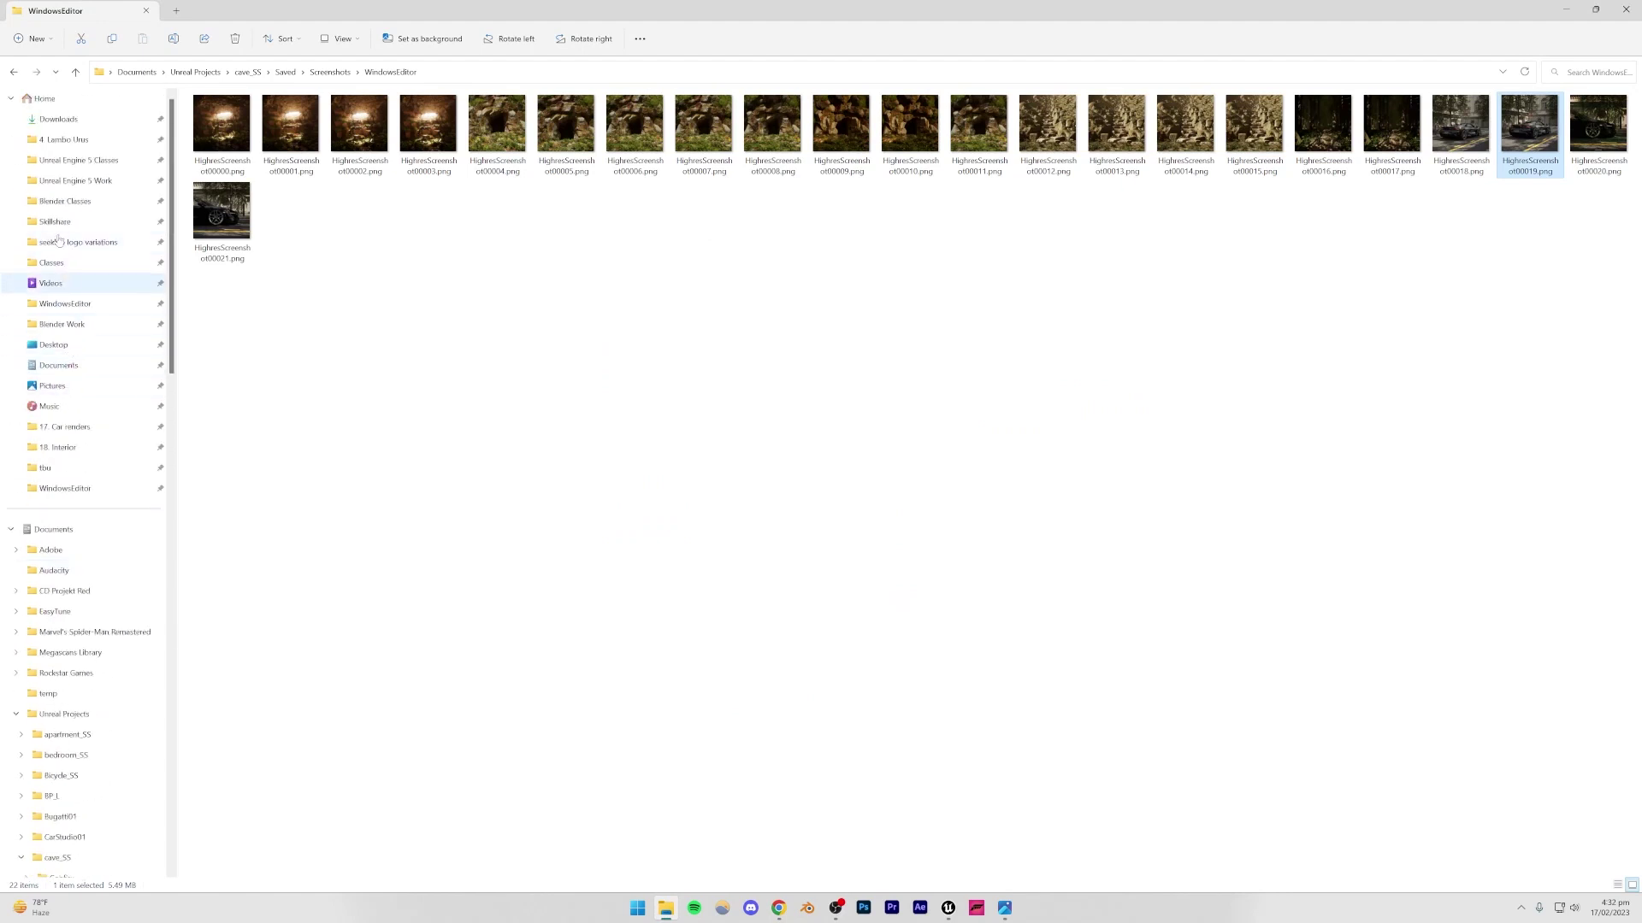
Step: Open the McLaren rar from mclaren-spider.zip's source folder in WinRAR, dismissing the licence reminder
left_click(63, 126)
double_click(220, 154)
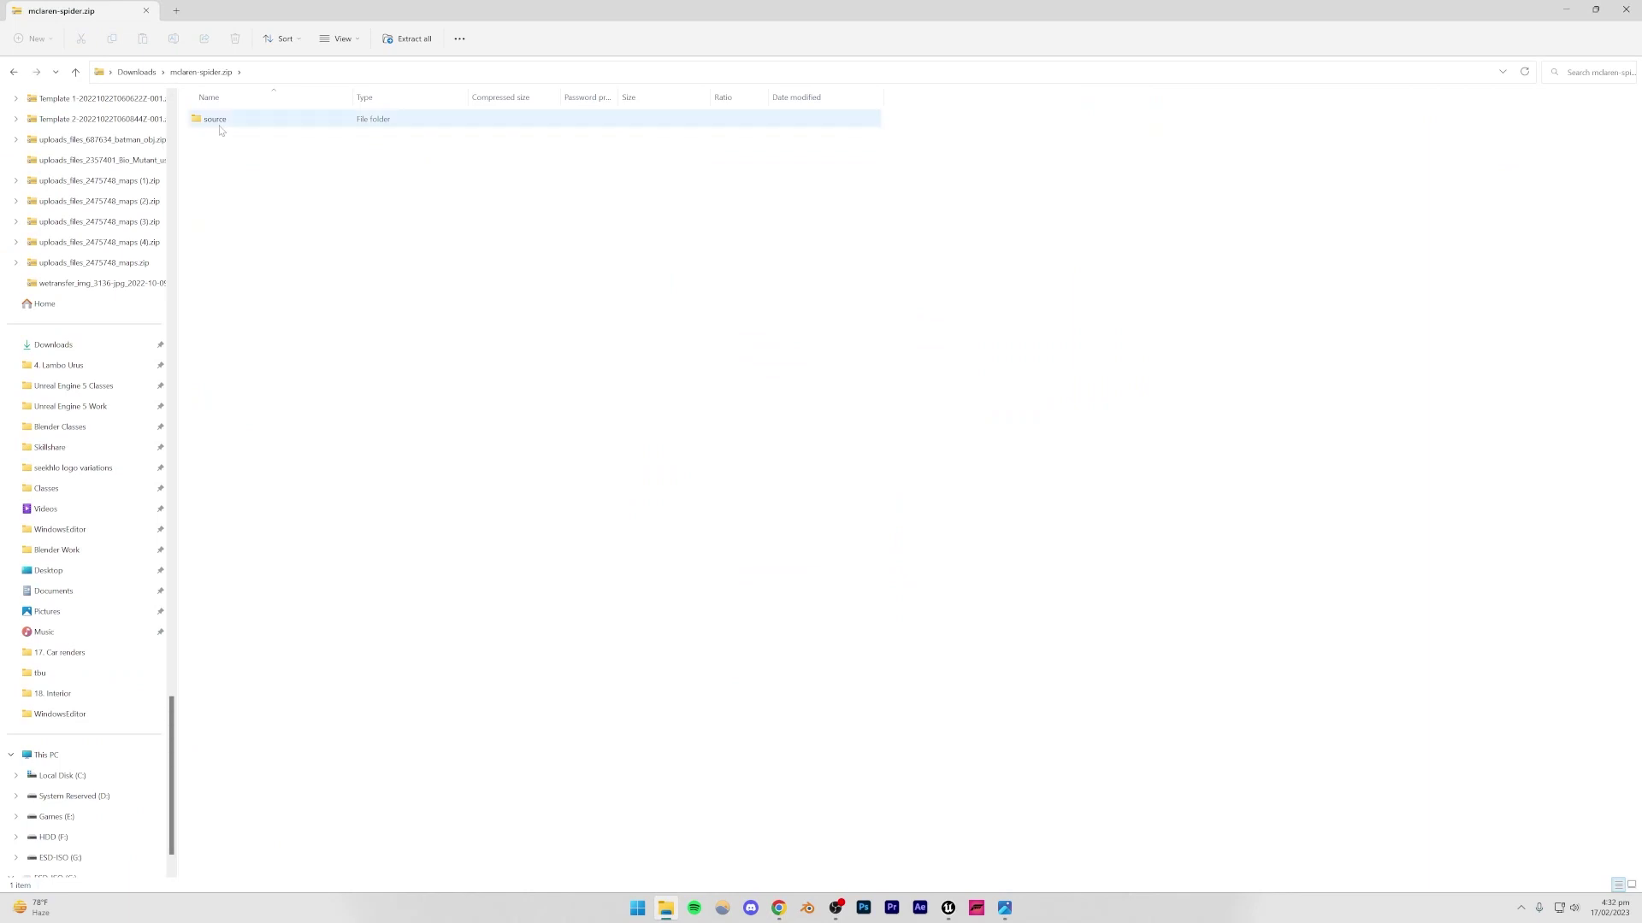
double_click(219, 121)
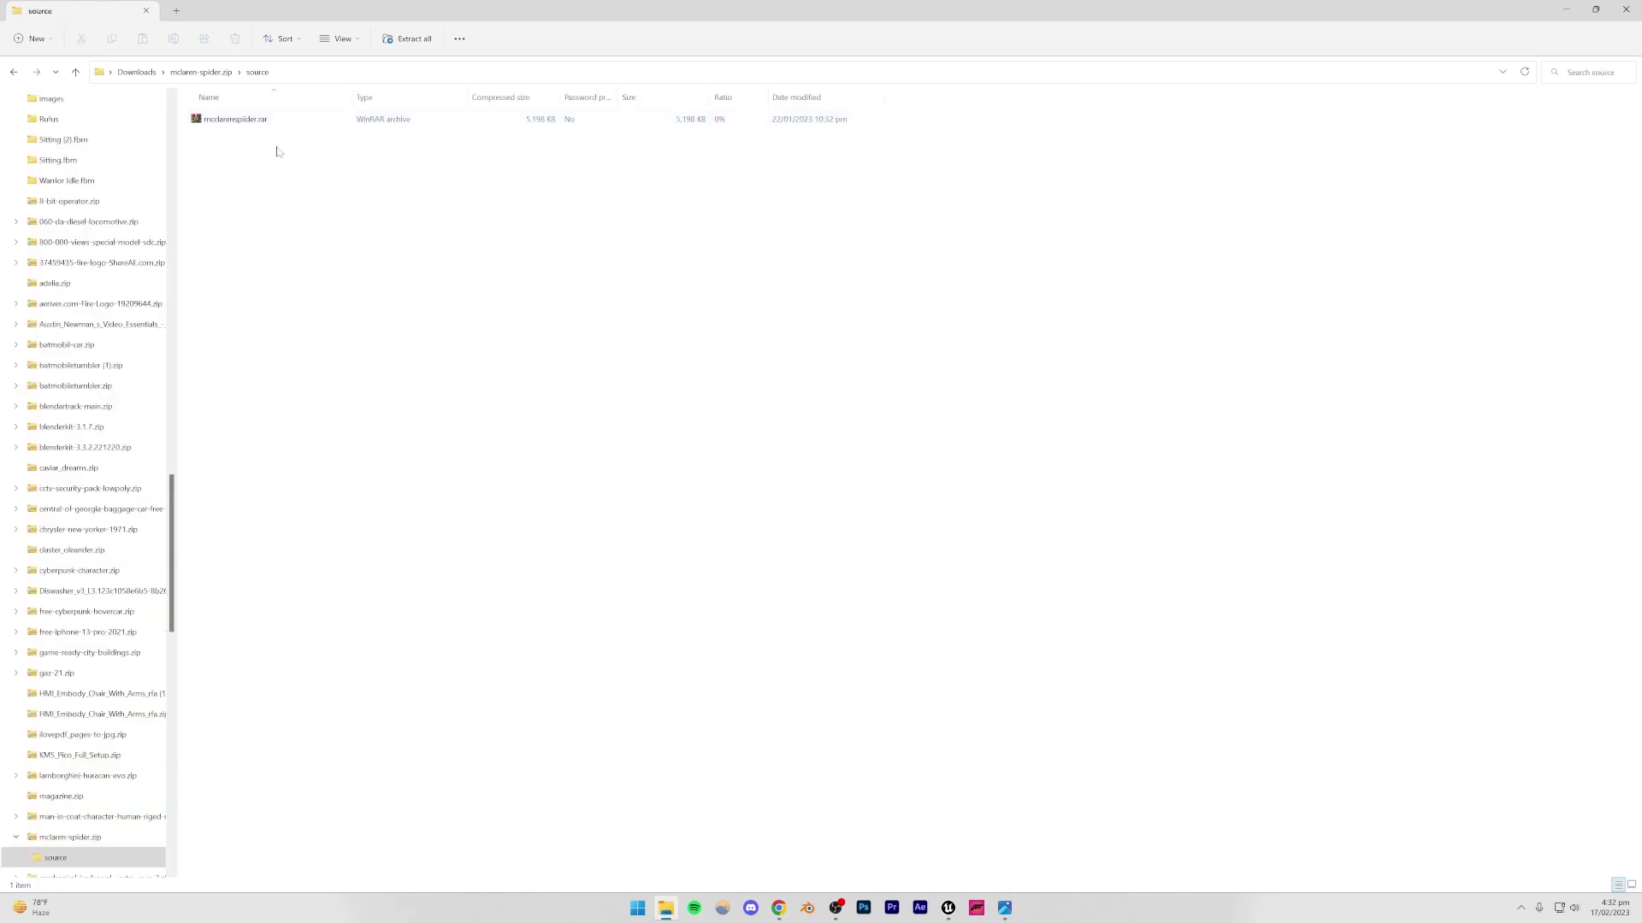
double_click(295, 119)
left_click_drag(496, 434, 576, 232)
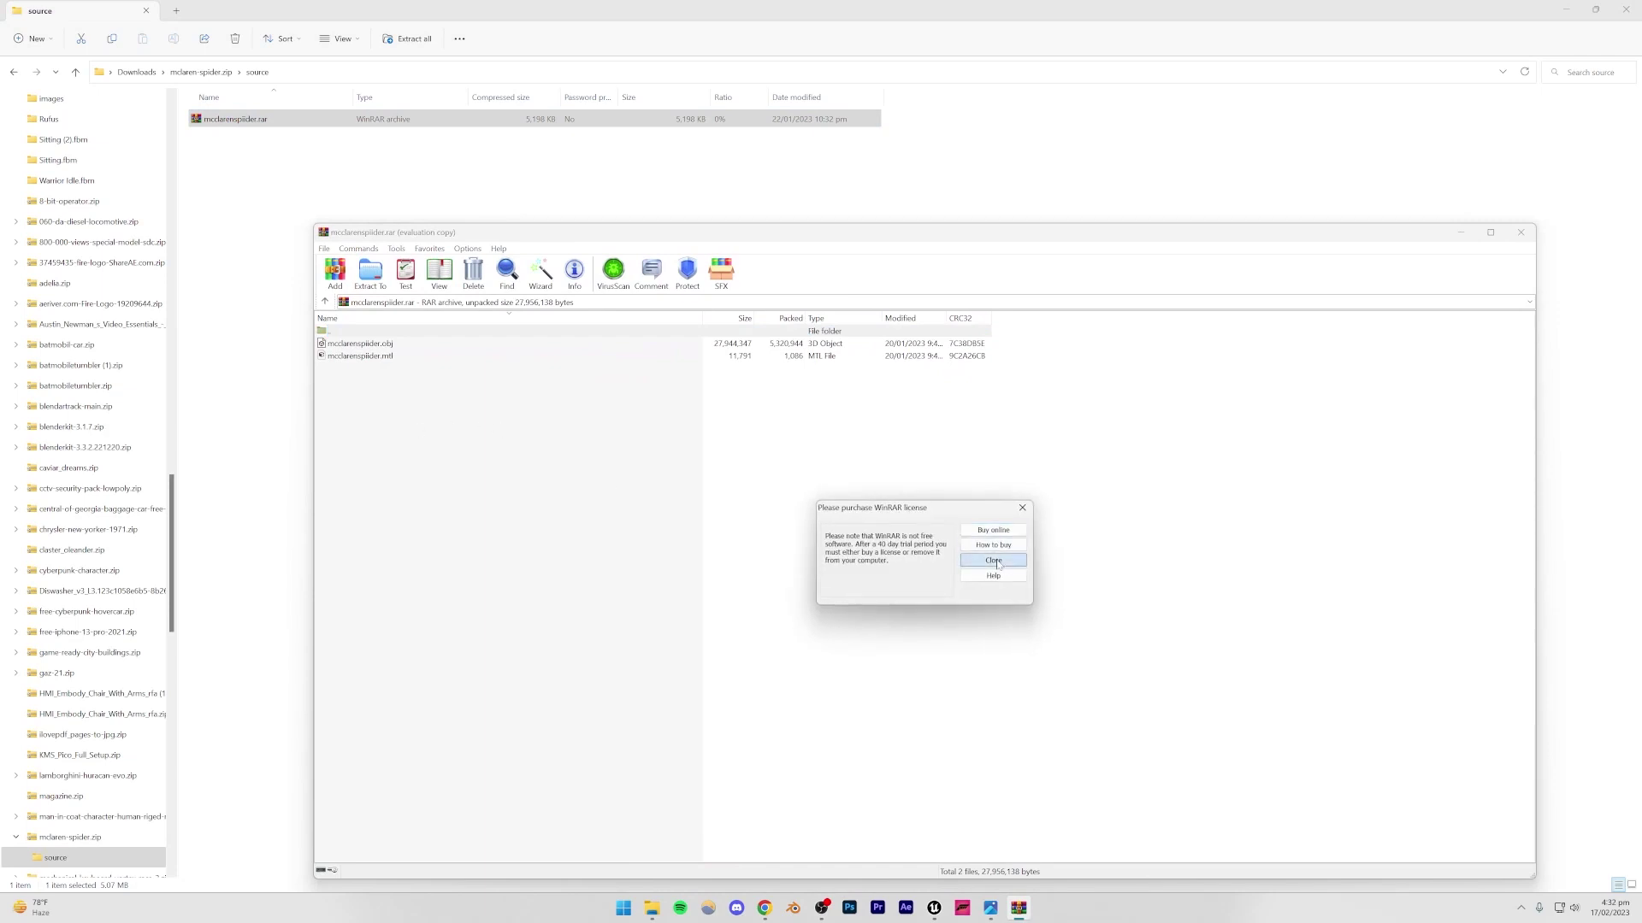
left_click(993, 560)
Step: Extract mclarenspider.obj from the archive onto the desktop
left_click(361, 343)
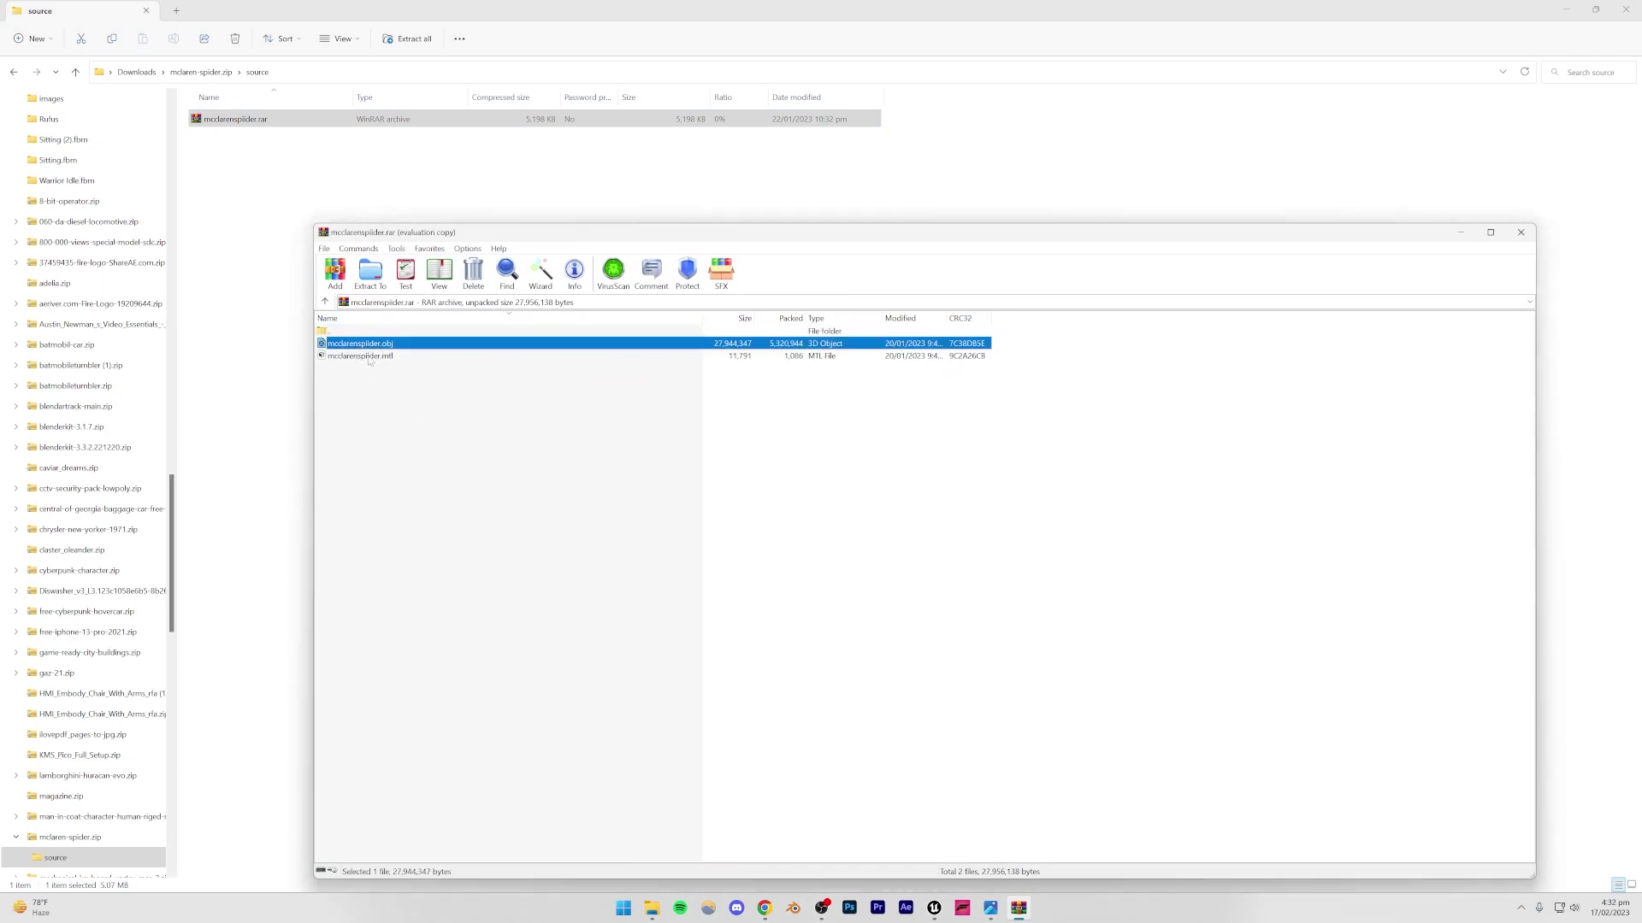
left_click(370, 356)
left_click(378, 373)
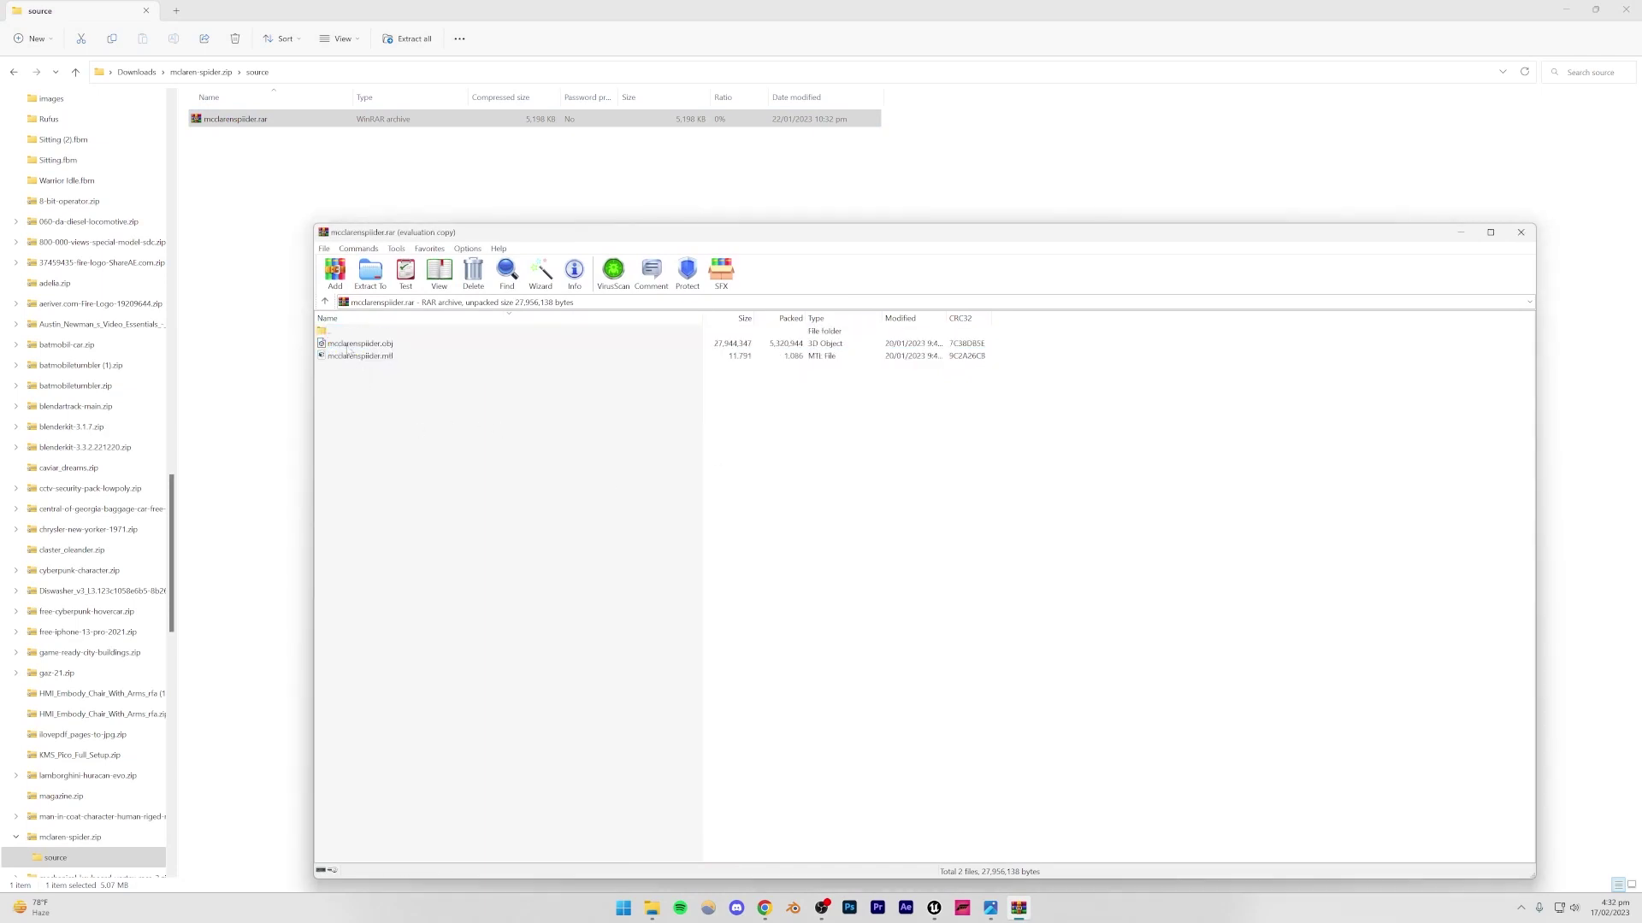
left_click_drag(349, 344, 896, 609)
Step: Create a folder named car_SS under Content in the Unreal Content Browser
left_click(904, 638)
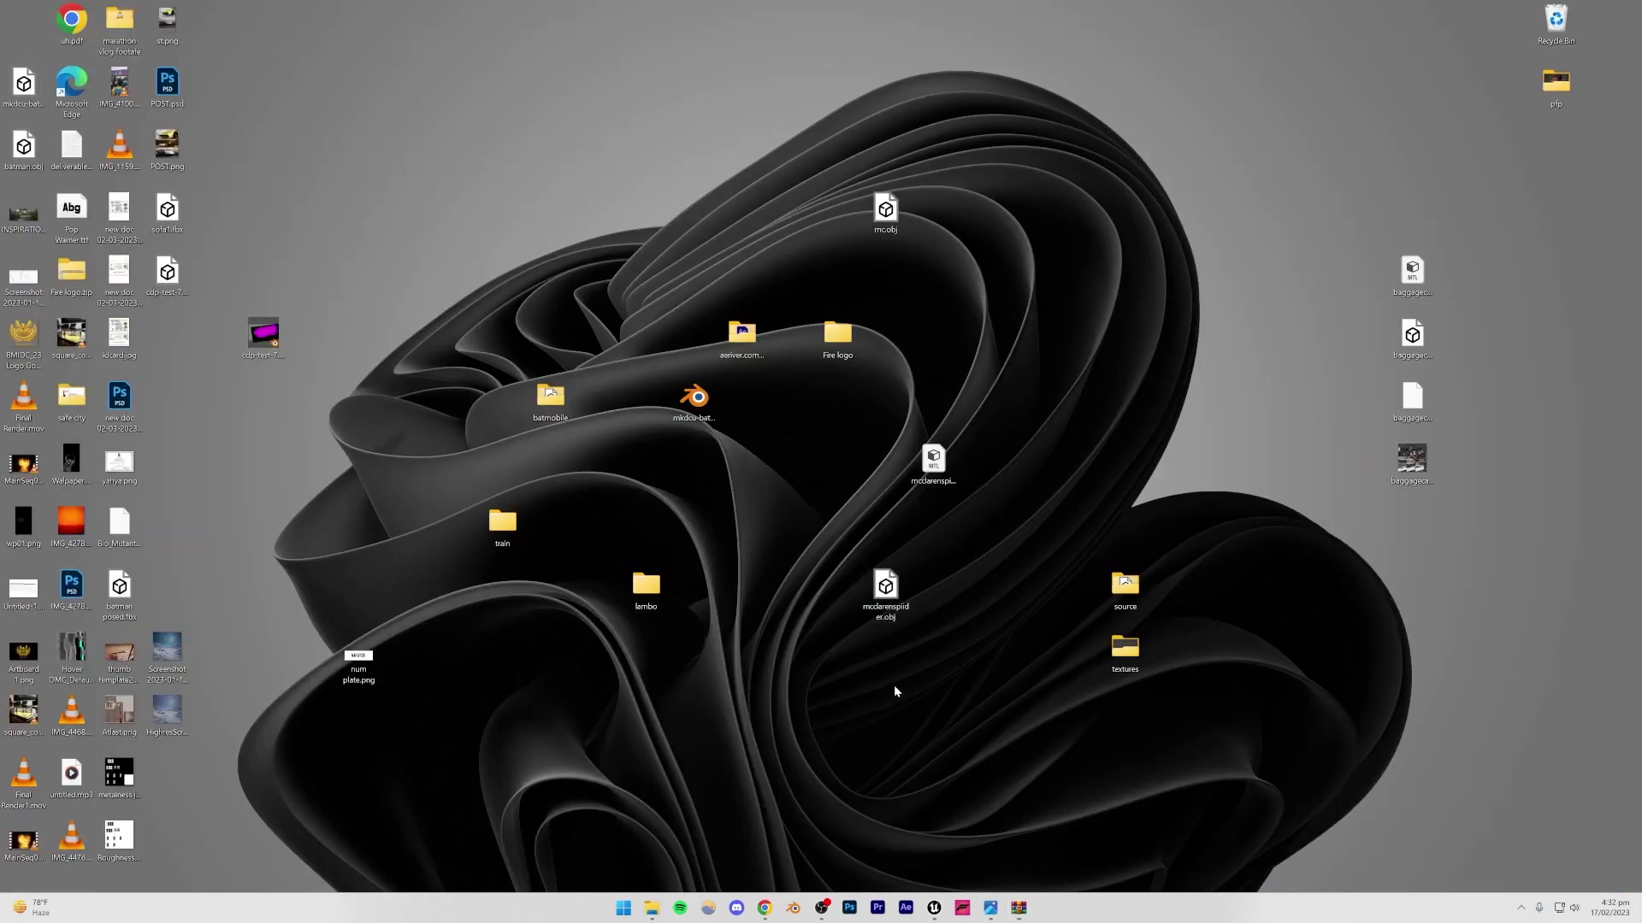
left_click(934, 908)
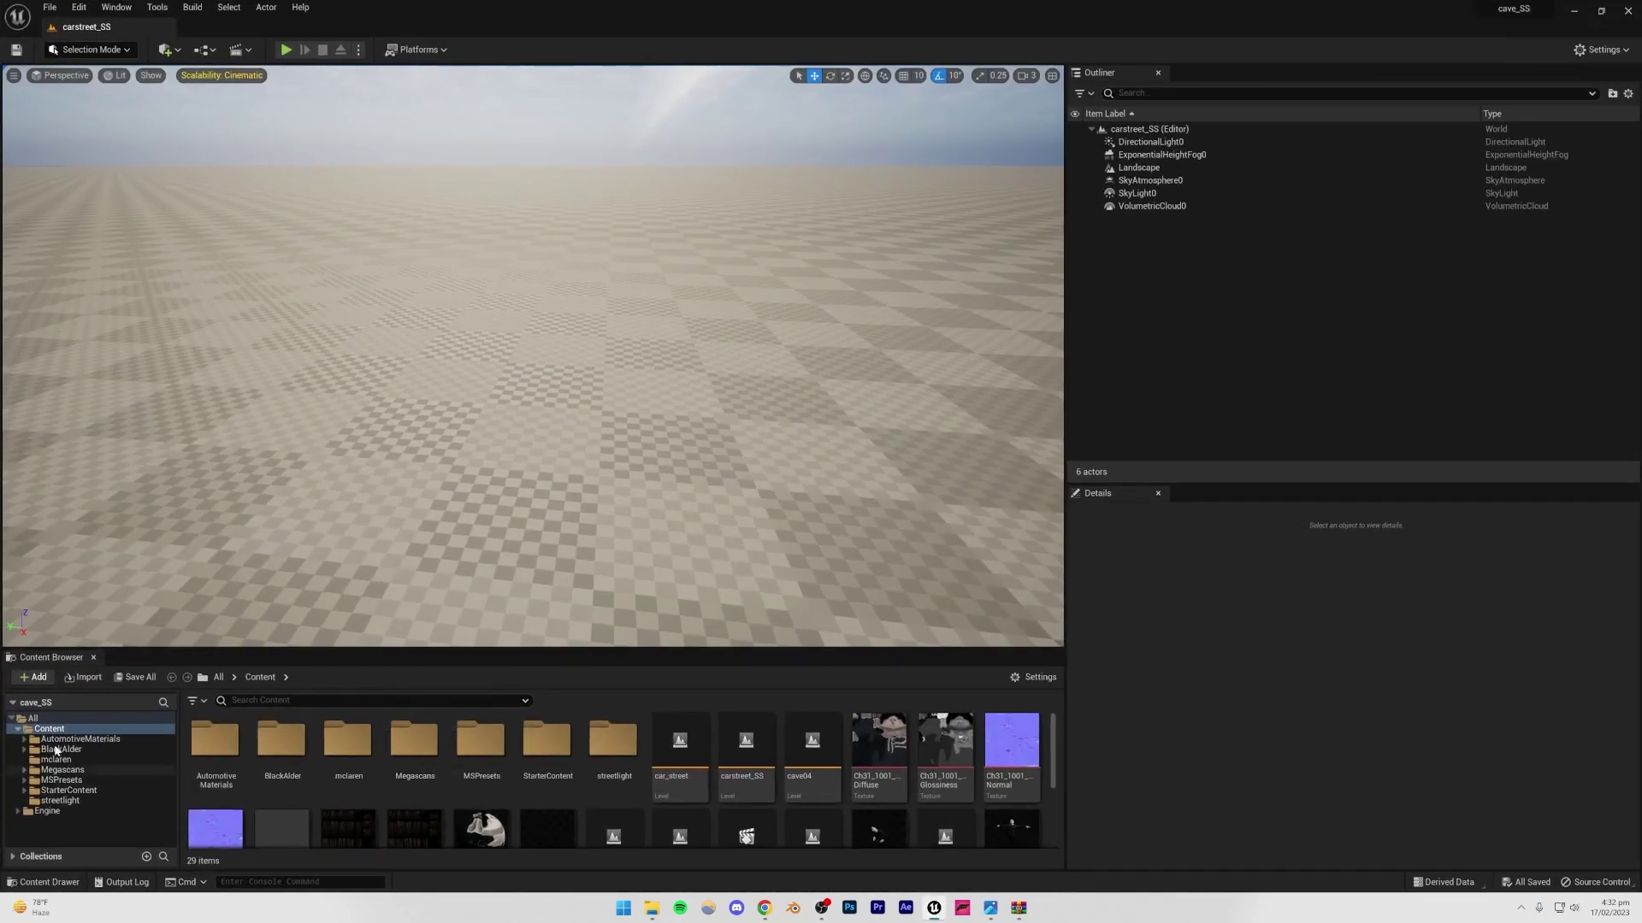
right_click(53, 731)
left_click(105, 439)
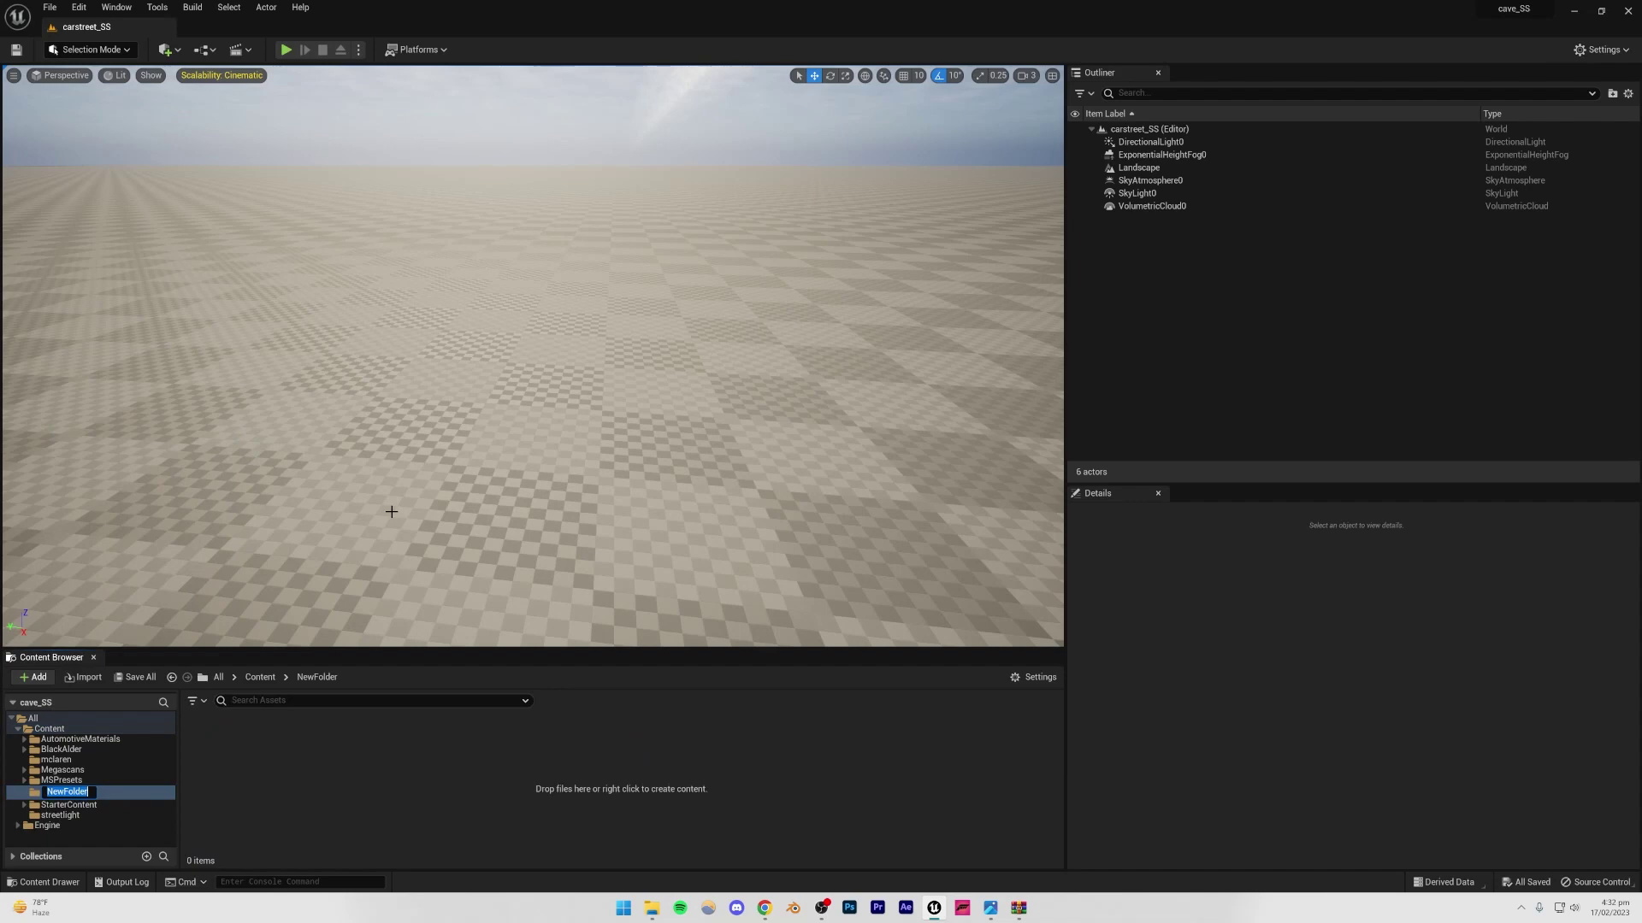
type("car_SS")
key("Return")
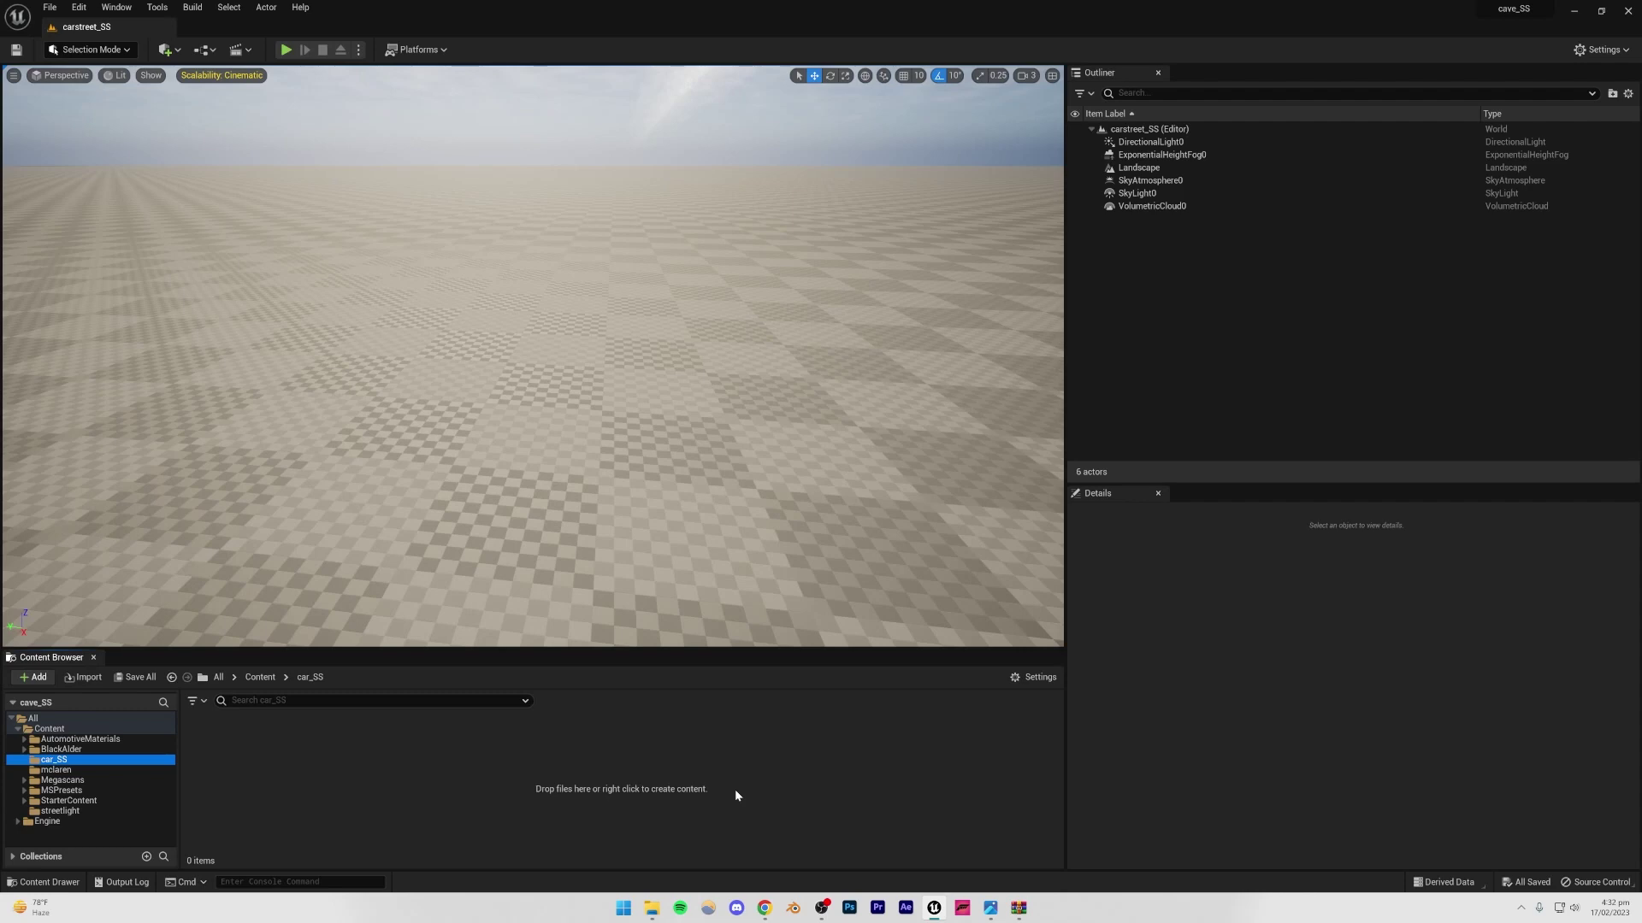
left_click(683, 432)
key("Escape")
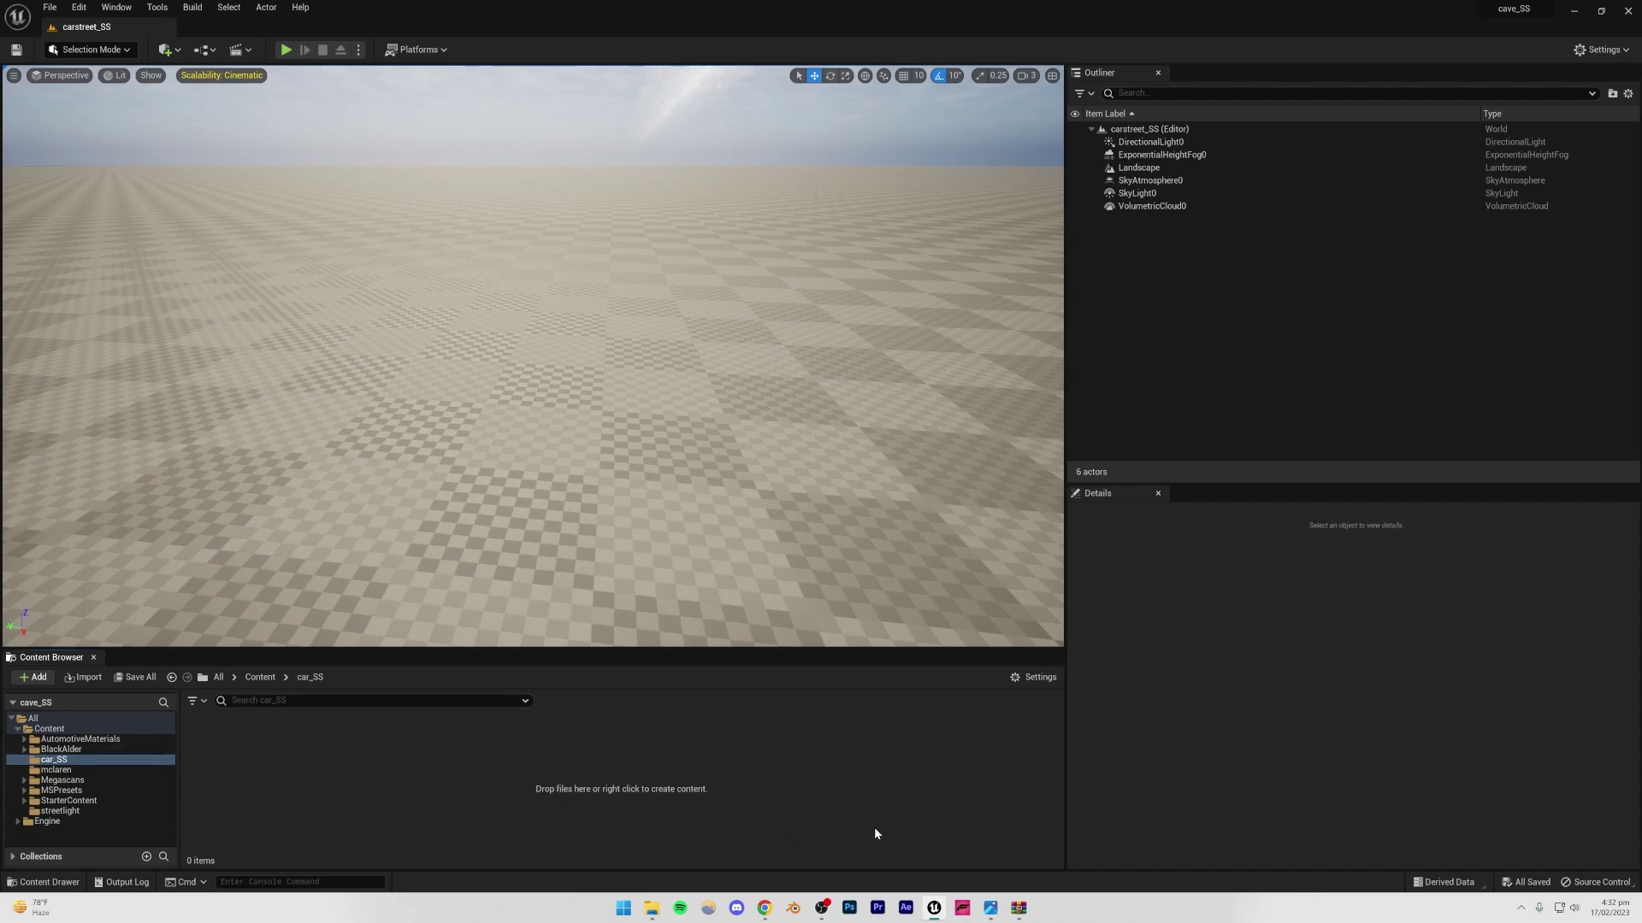
Step: Drag mclarenspider.obj from the desktop into car_SS and import it with default settings
left_click(933, 908)
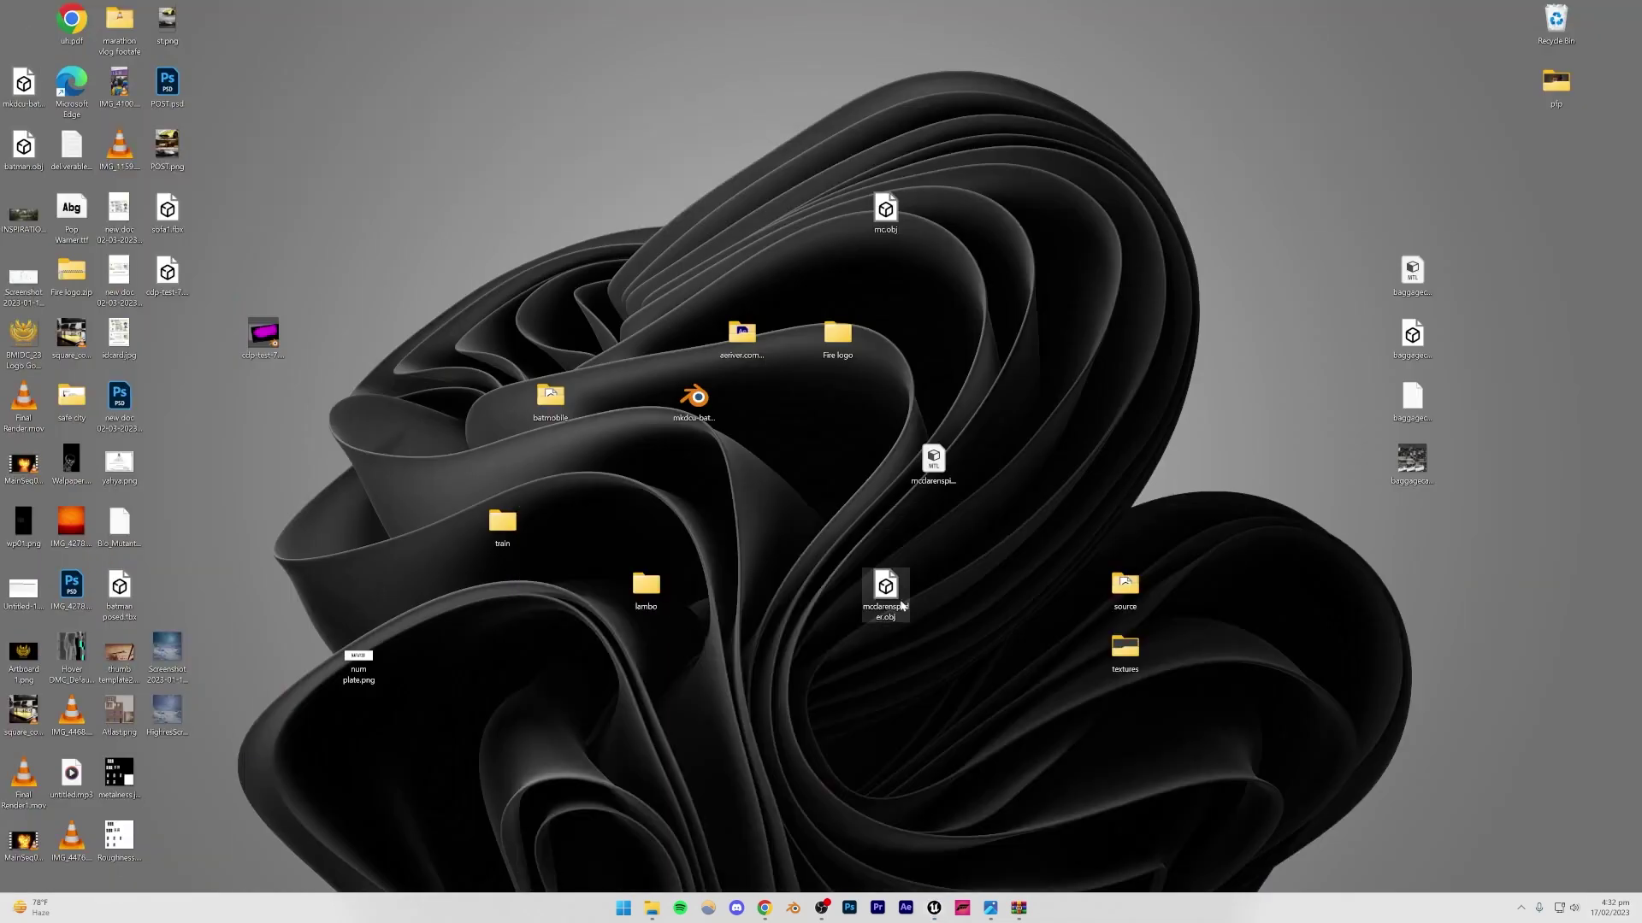
left_click_drag(883, 599, 455, 780)
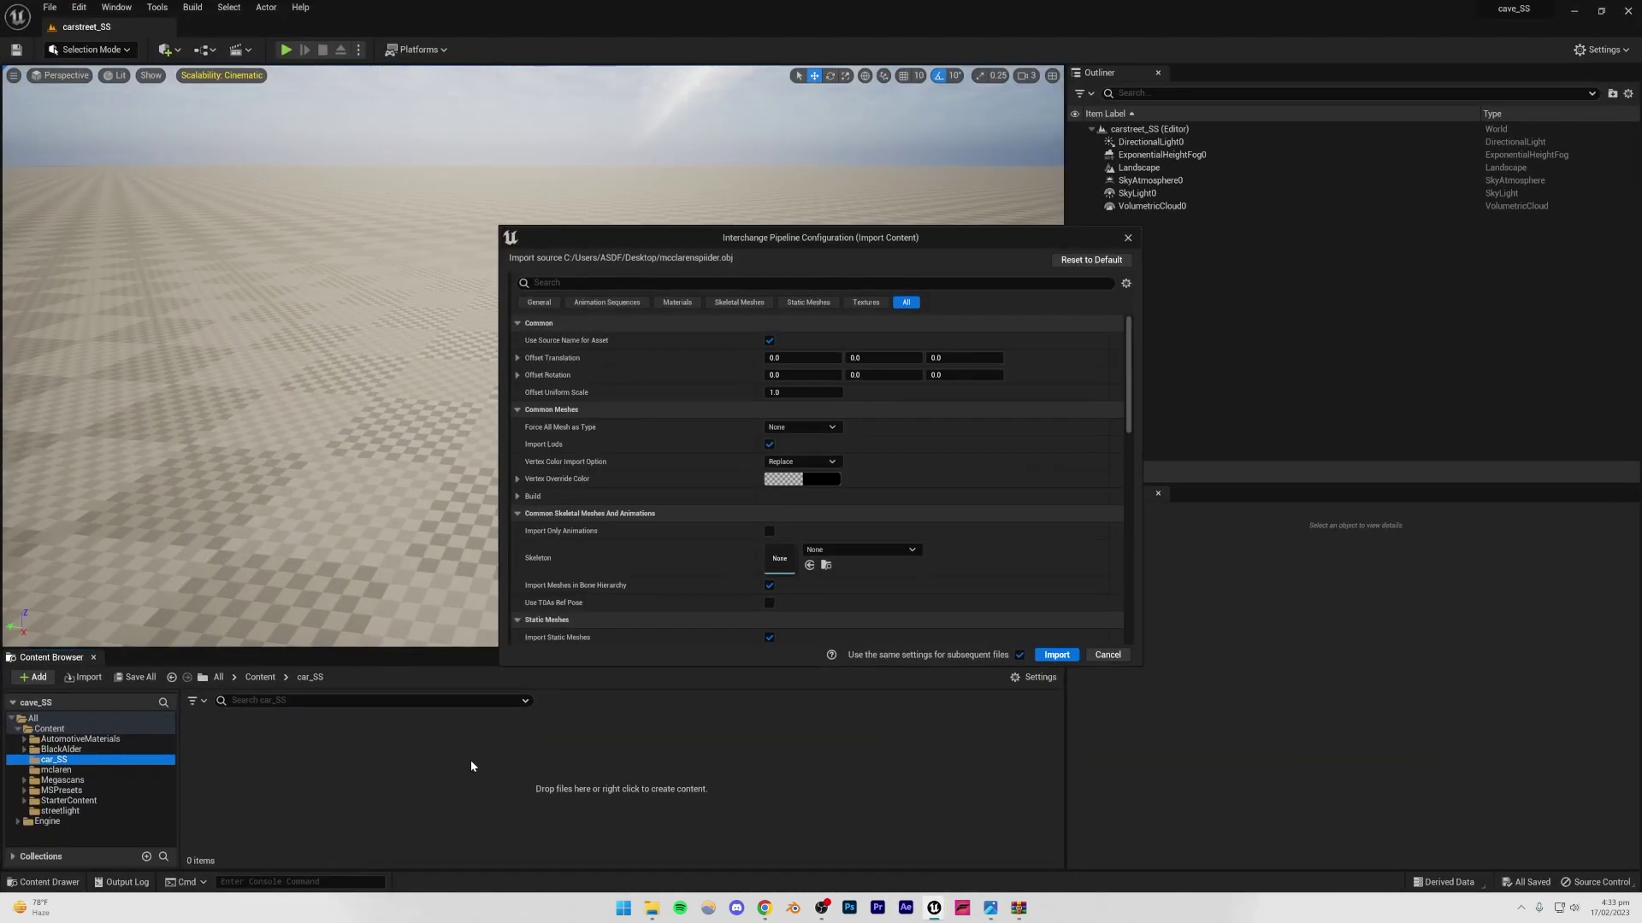
left_click(1057, 655)
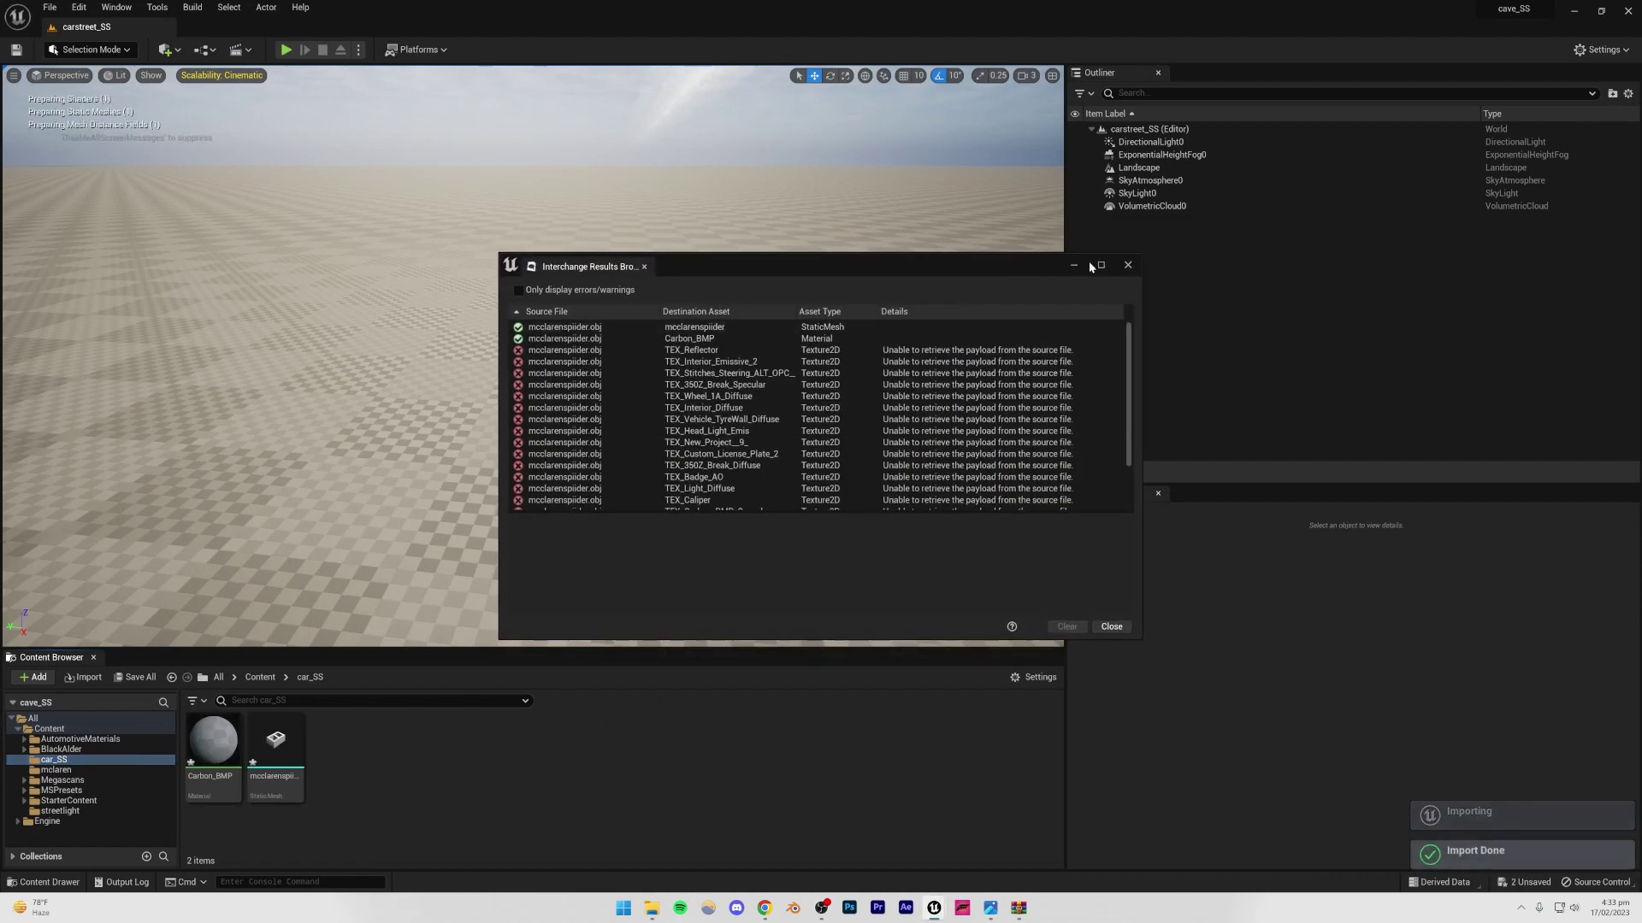
left_click(1128, 266)
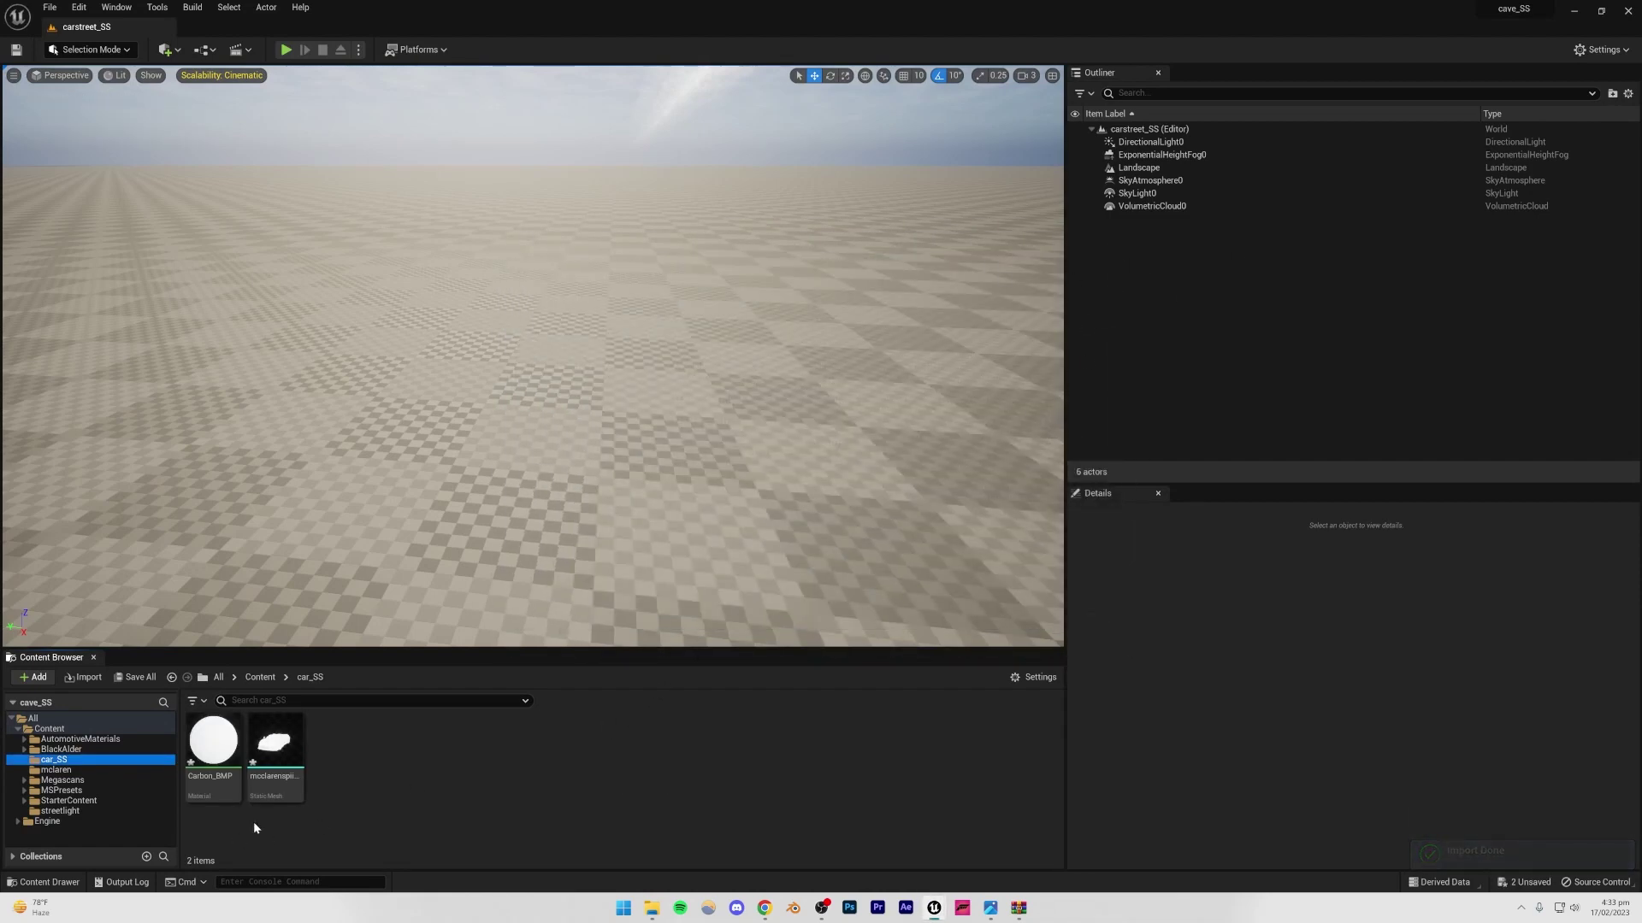
Step: Place the McLaren mesh in the level, then delete that car actor again
left_click(275, 742)
left_click_drag(275, 742, 638, 466)
left_click(623, 466)
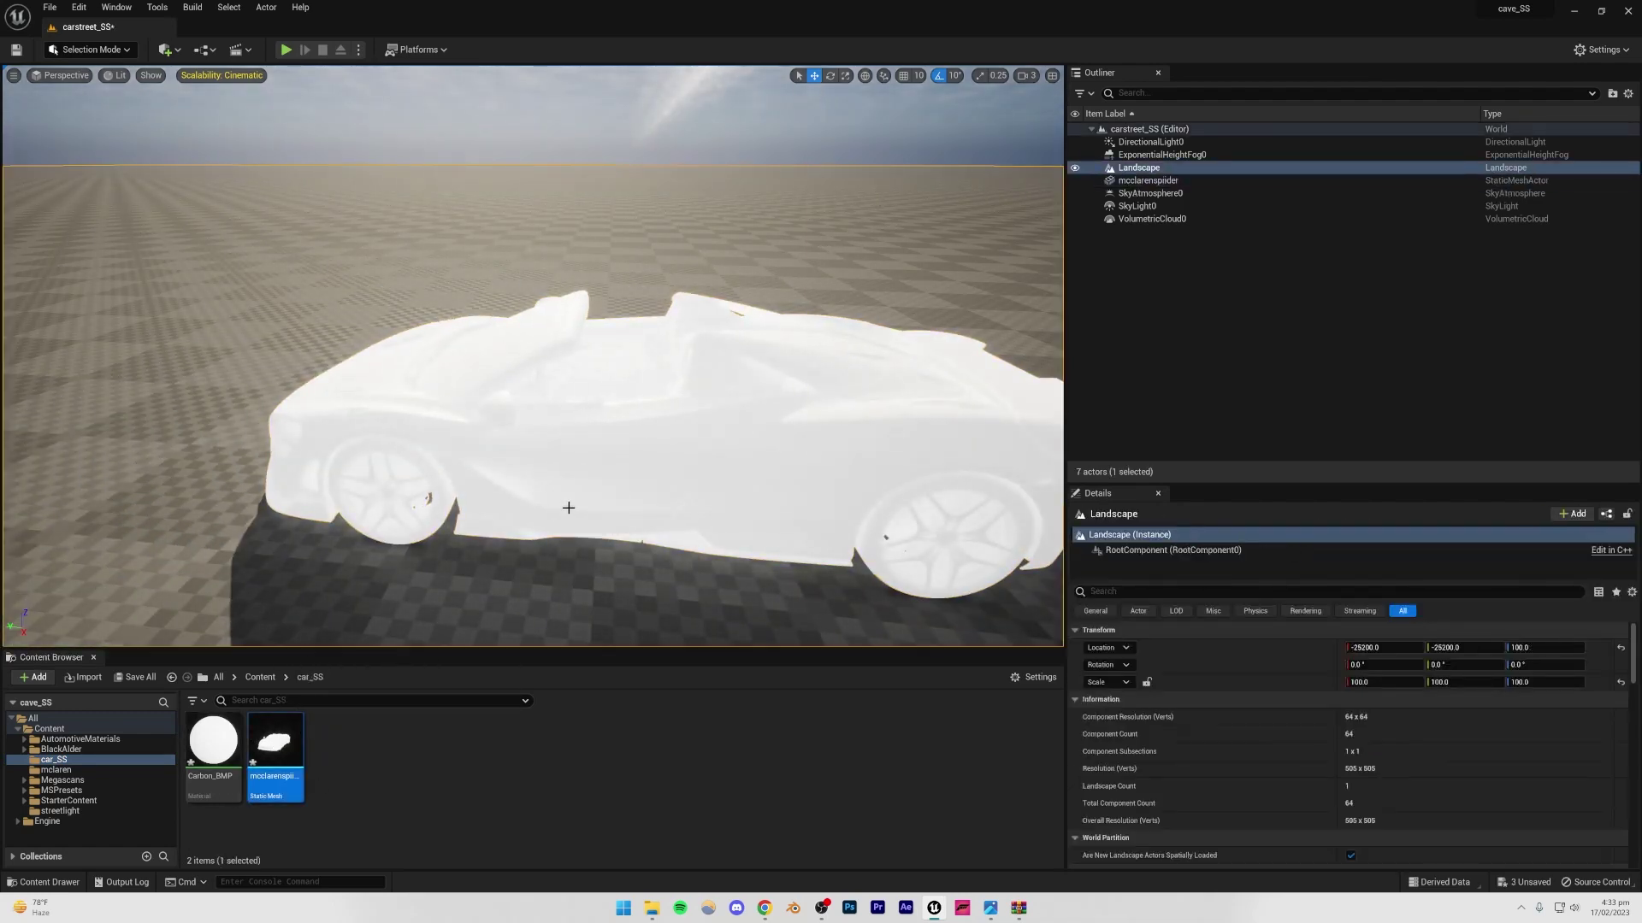
right_click_drag(579, 506, 562, 429)
left_click(563, 429)
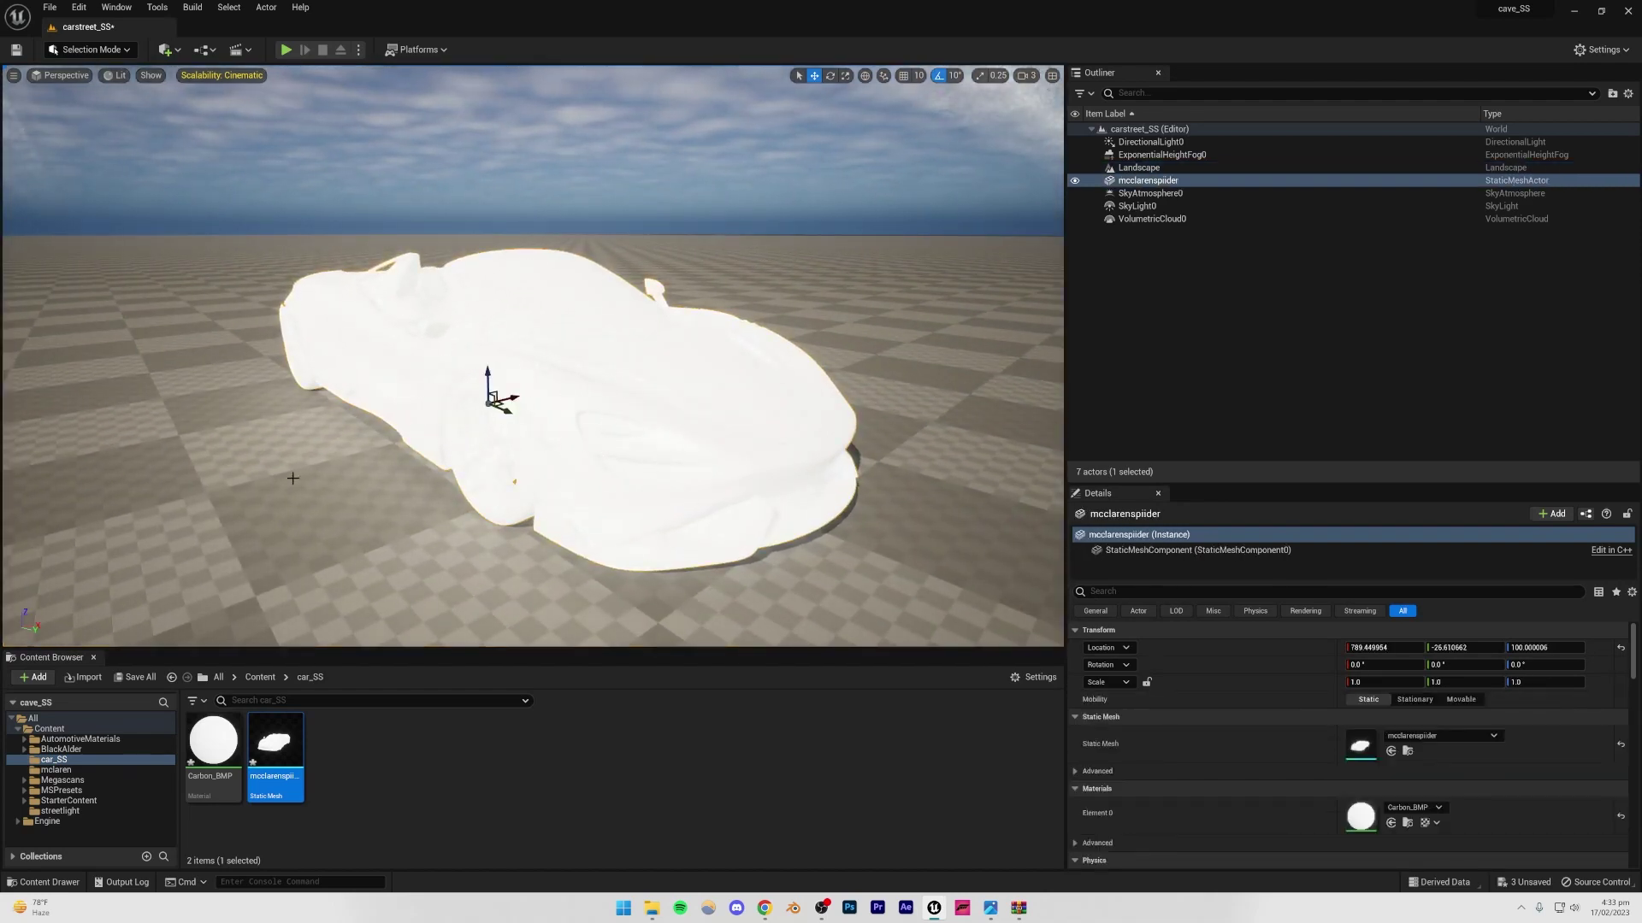
key("ctrl+z")
key("ctrl+y")
left_click(422, 767)
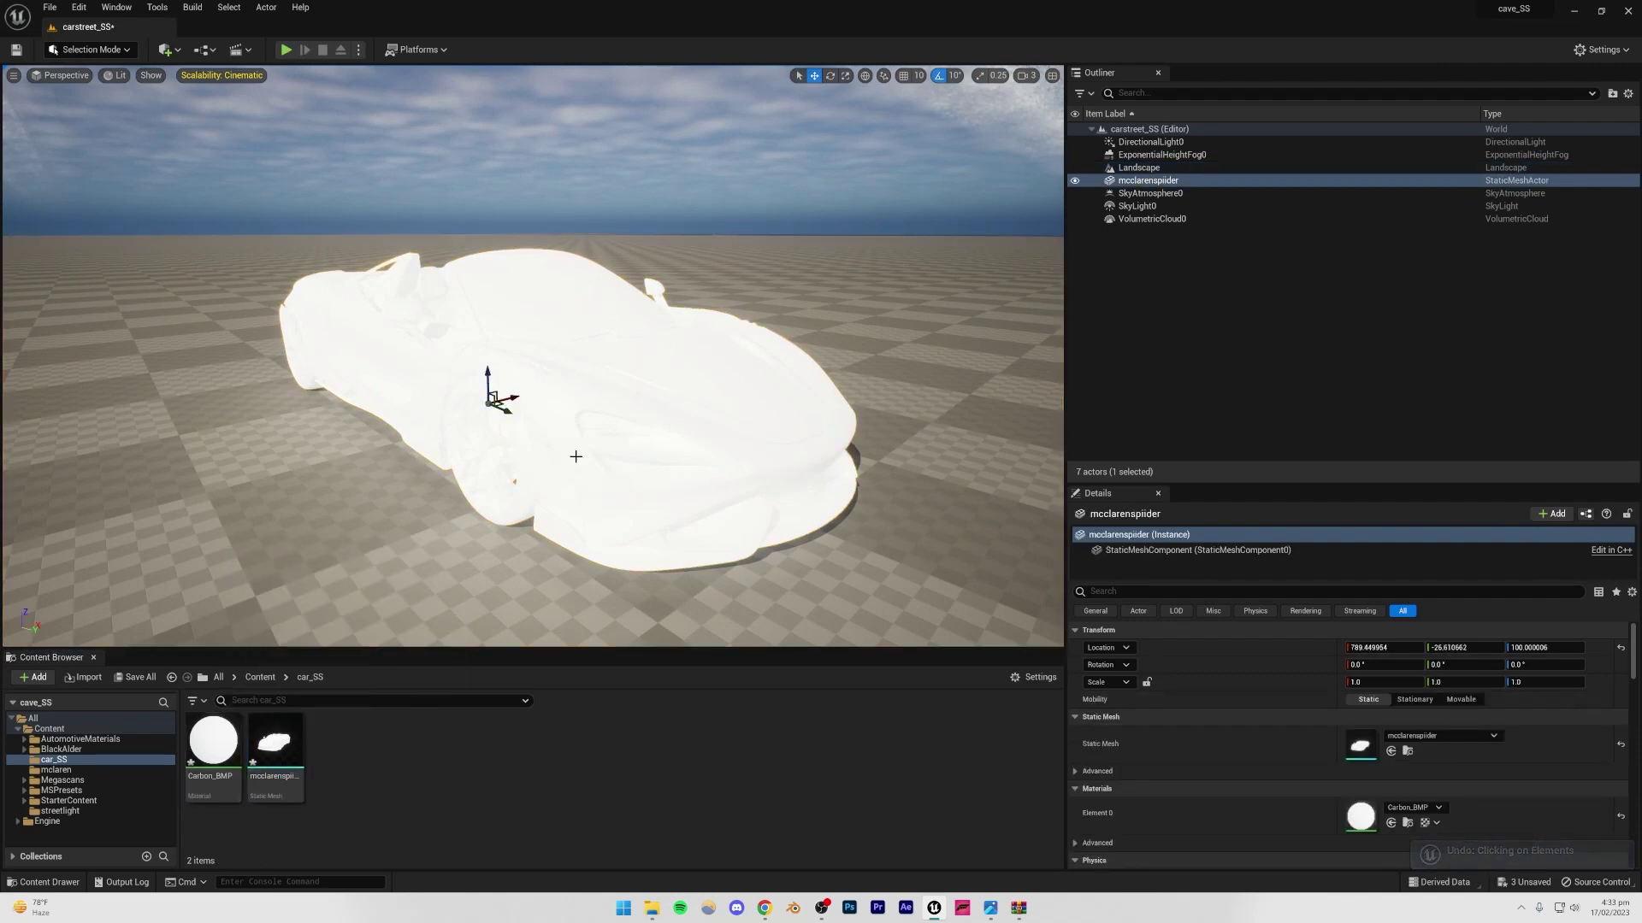
key("Delete")
Step: Force-delete the McLaren mesh and Carbon_BMP material from car_SS, then launch Blender
left_click(215, 765)
left_click(275, 745, "shift")
key("Delete")
left_click(758, 662)
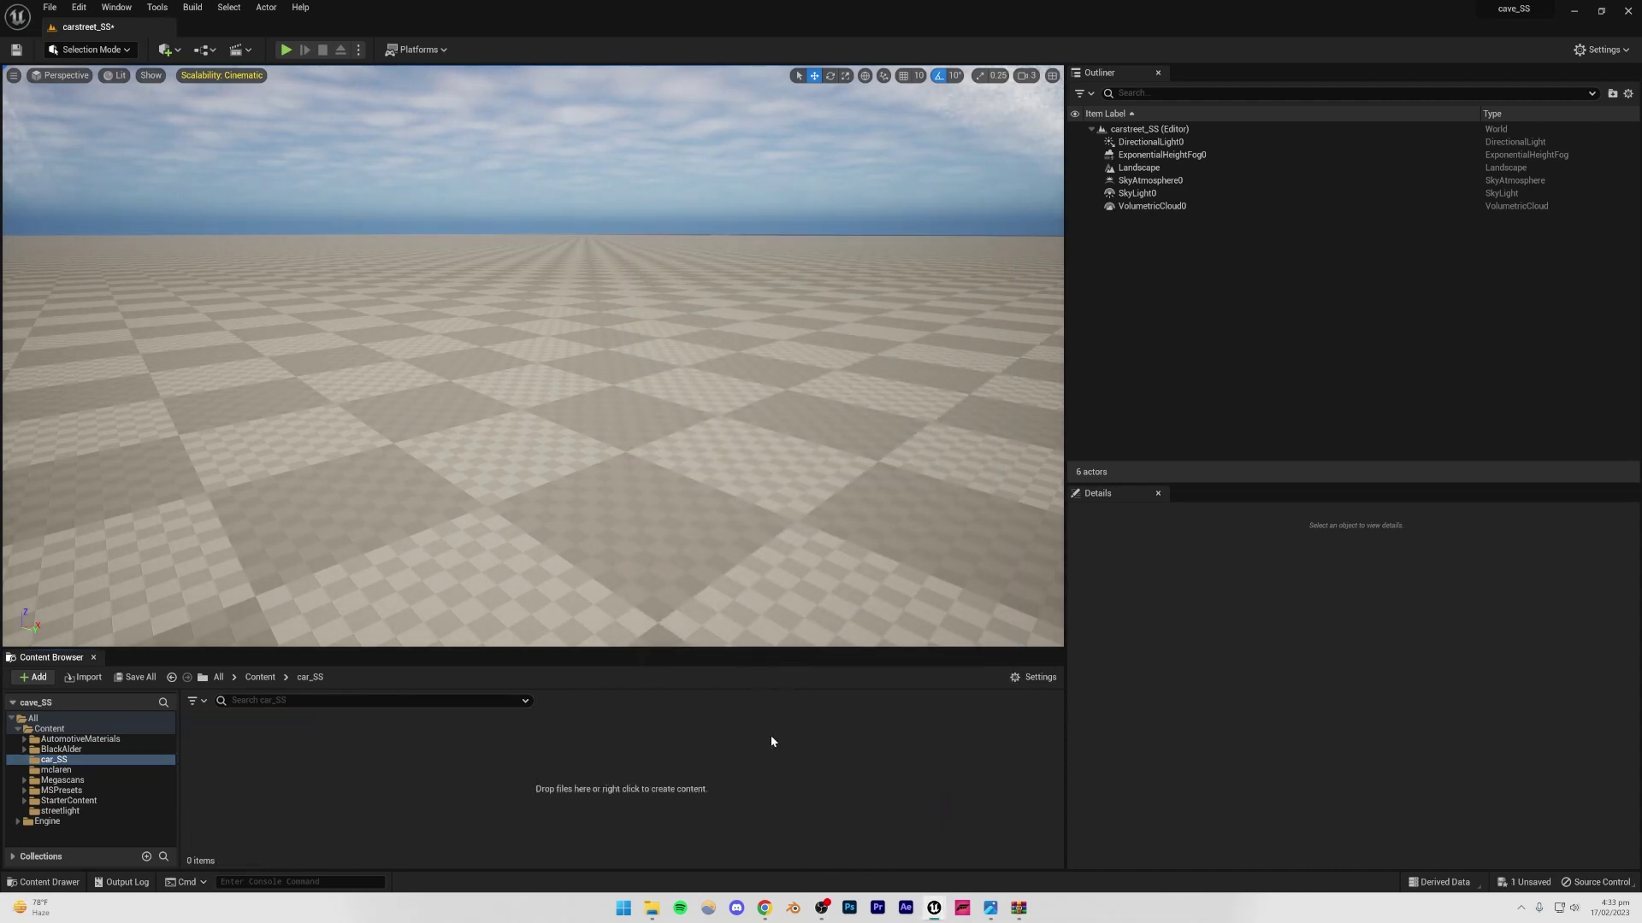
left_click(794, 906)
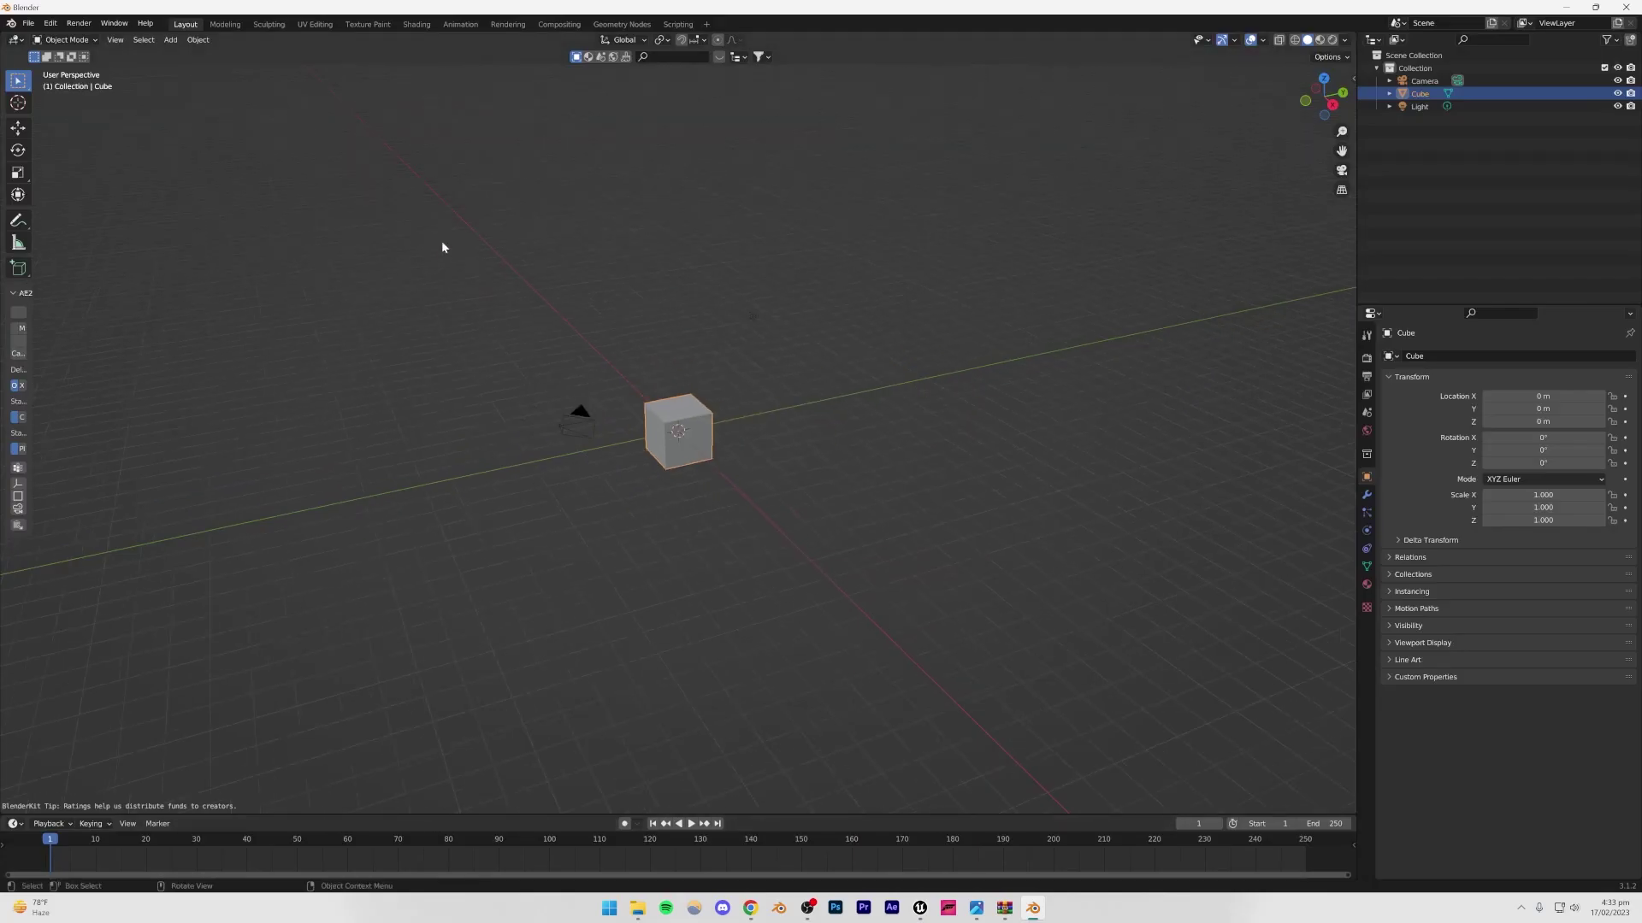
Step: Delete Blender's default camera, cube and light to leave an empty scene
left_click_drag(429, 238, 890, 560)
key("Delete")
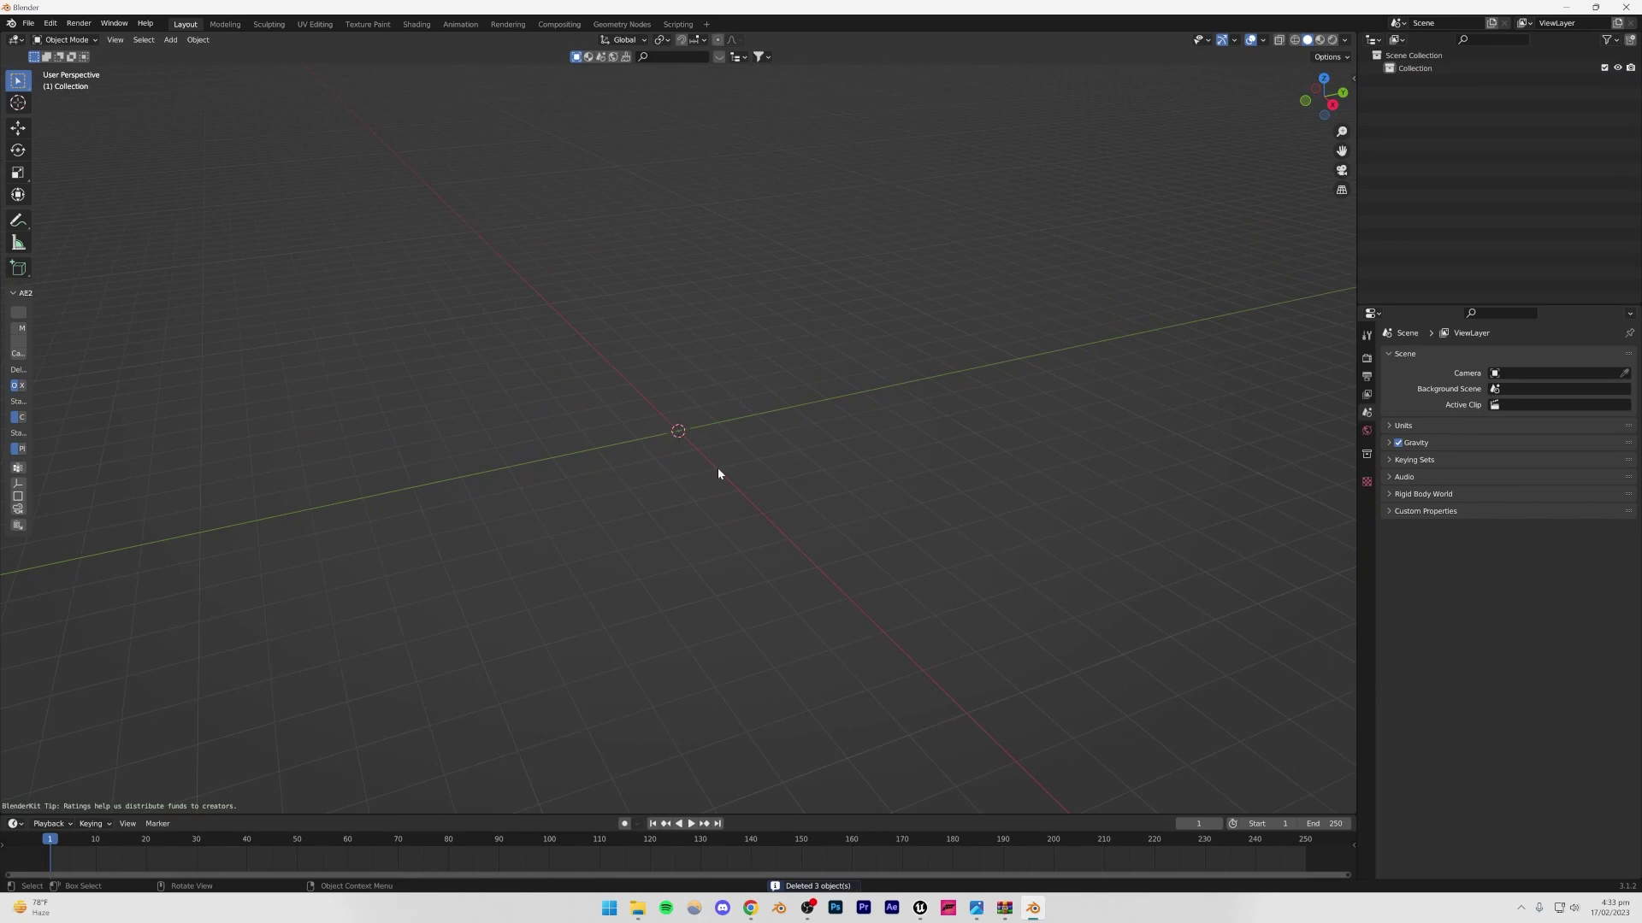
middle_click_drag(718, 471, 754, 565)
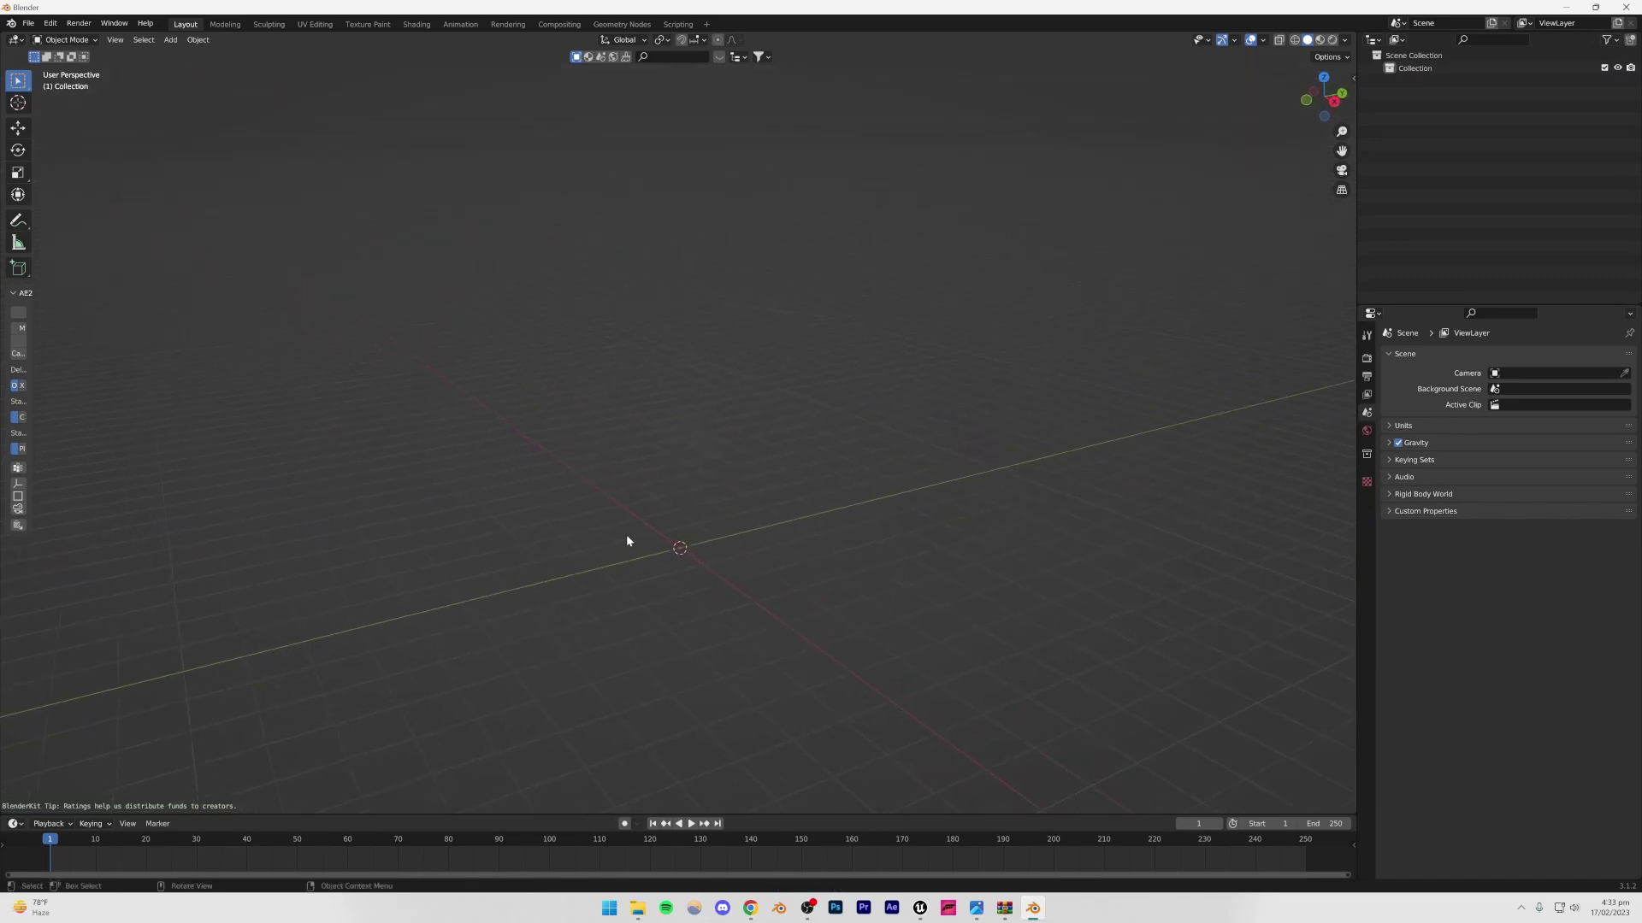
Step: Import mcclarenspiider.obj from the Desktop as a Wavefront OBJ
left_click(28, 23)
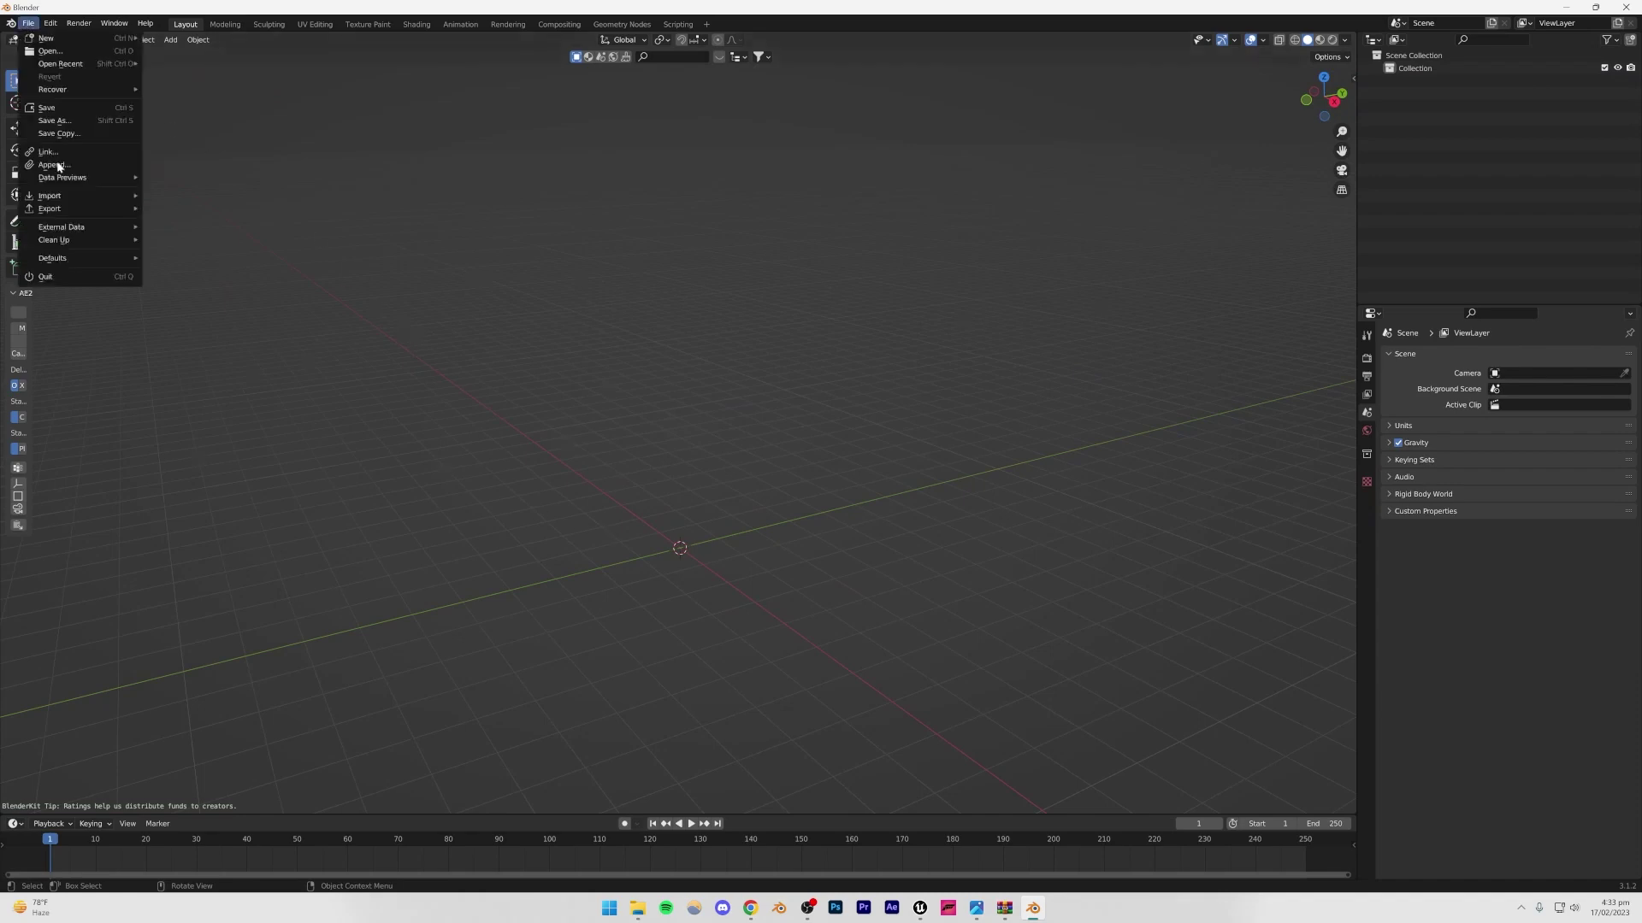
mouse_move(70, 197)
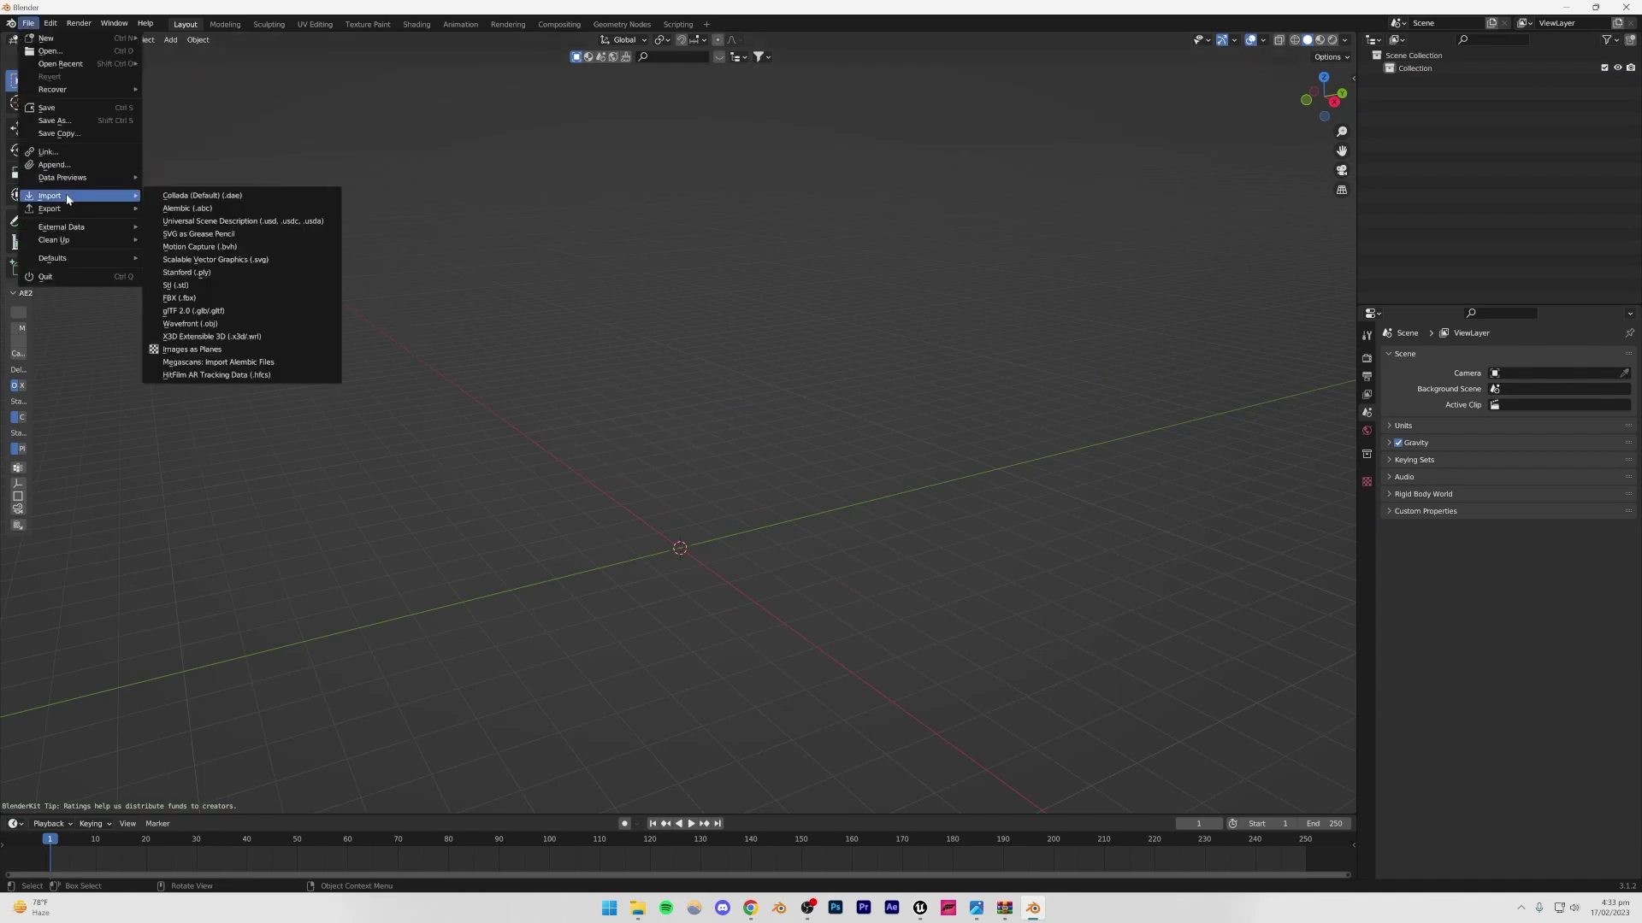
left_click(214, 325)
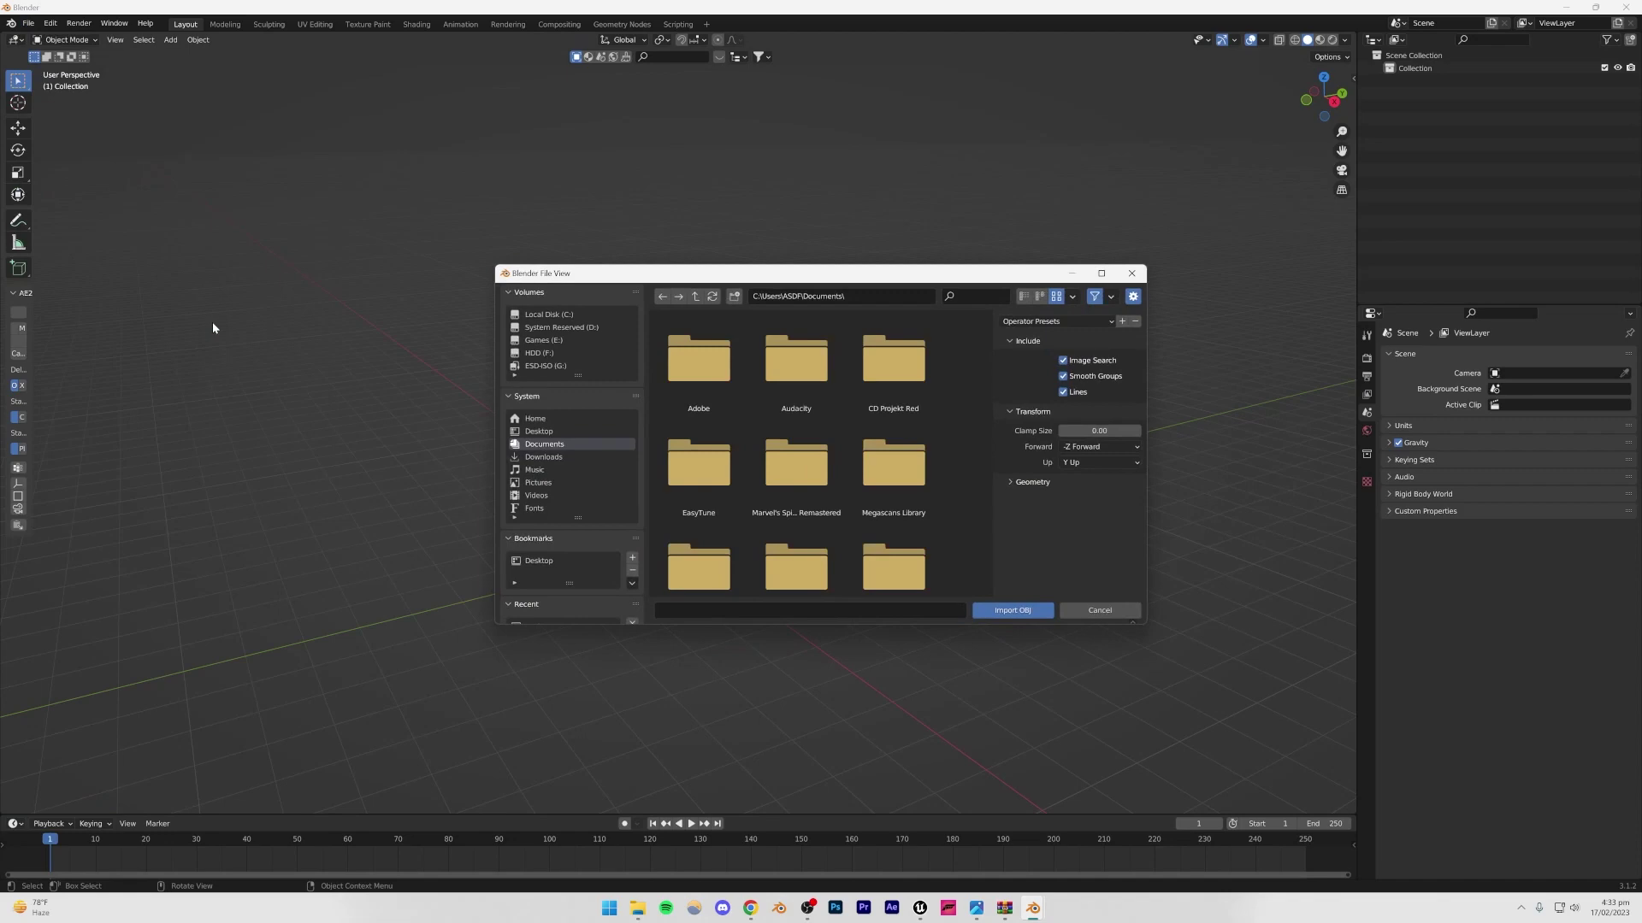
left_click(539, 431)
scroll(793, 481, "down", 5)
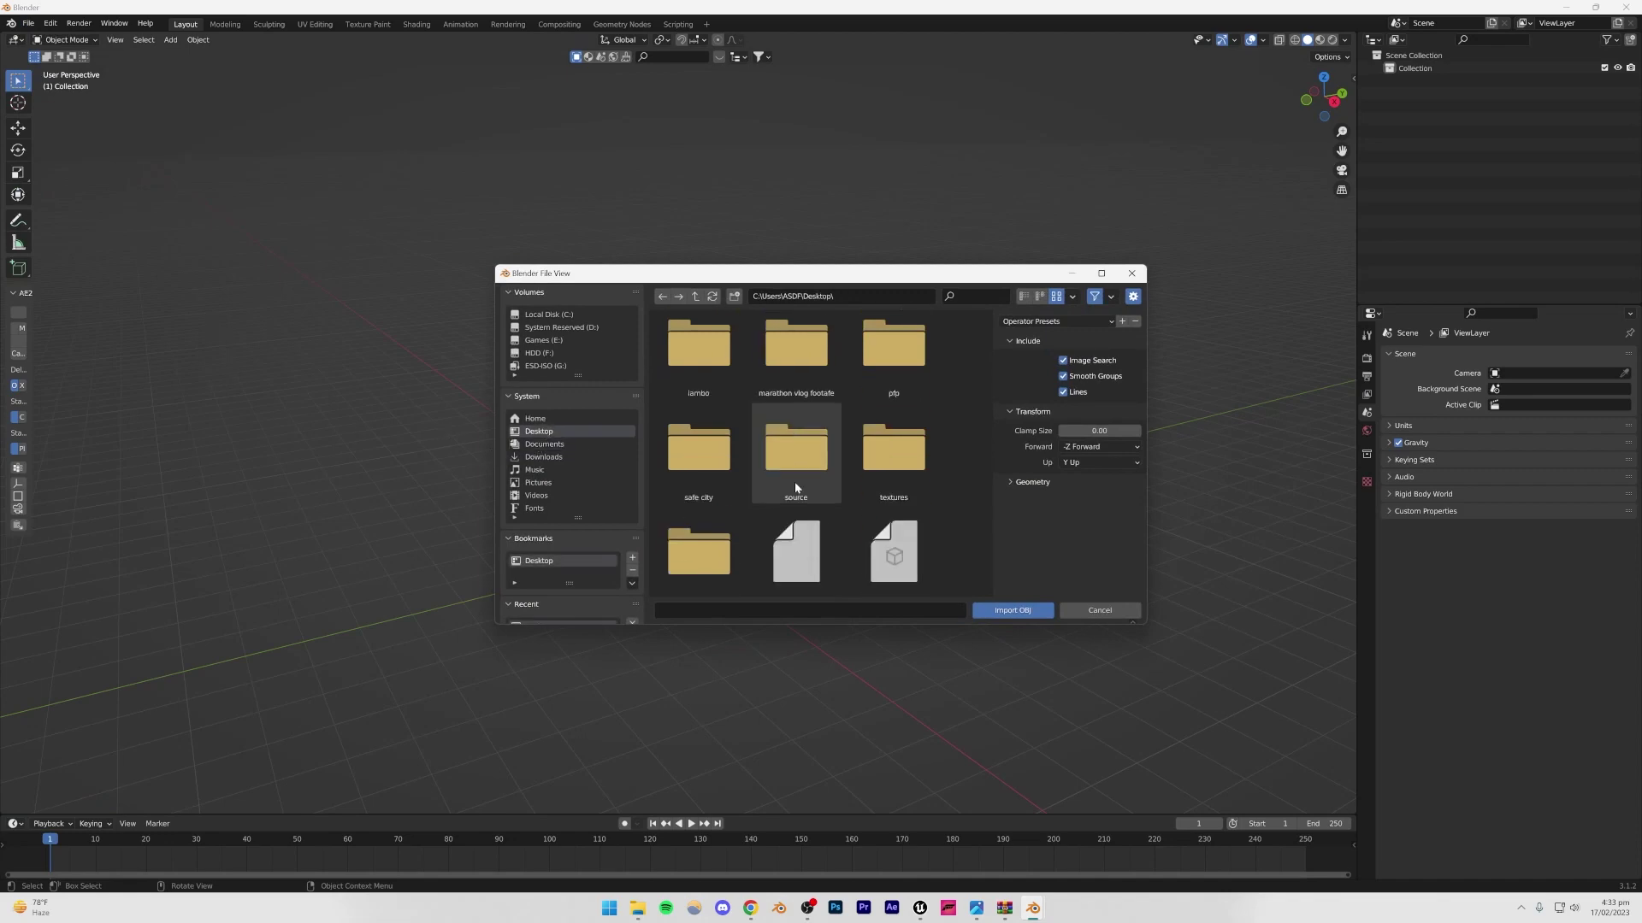
scroll(824, 496, "down", 1)
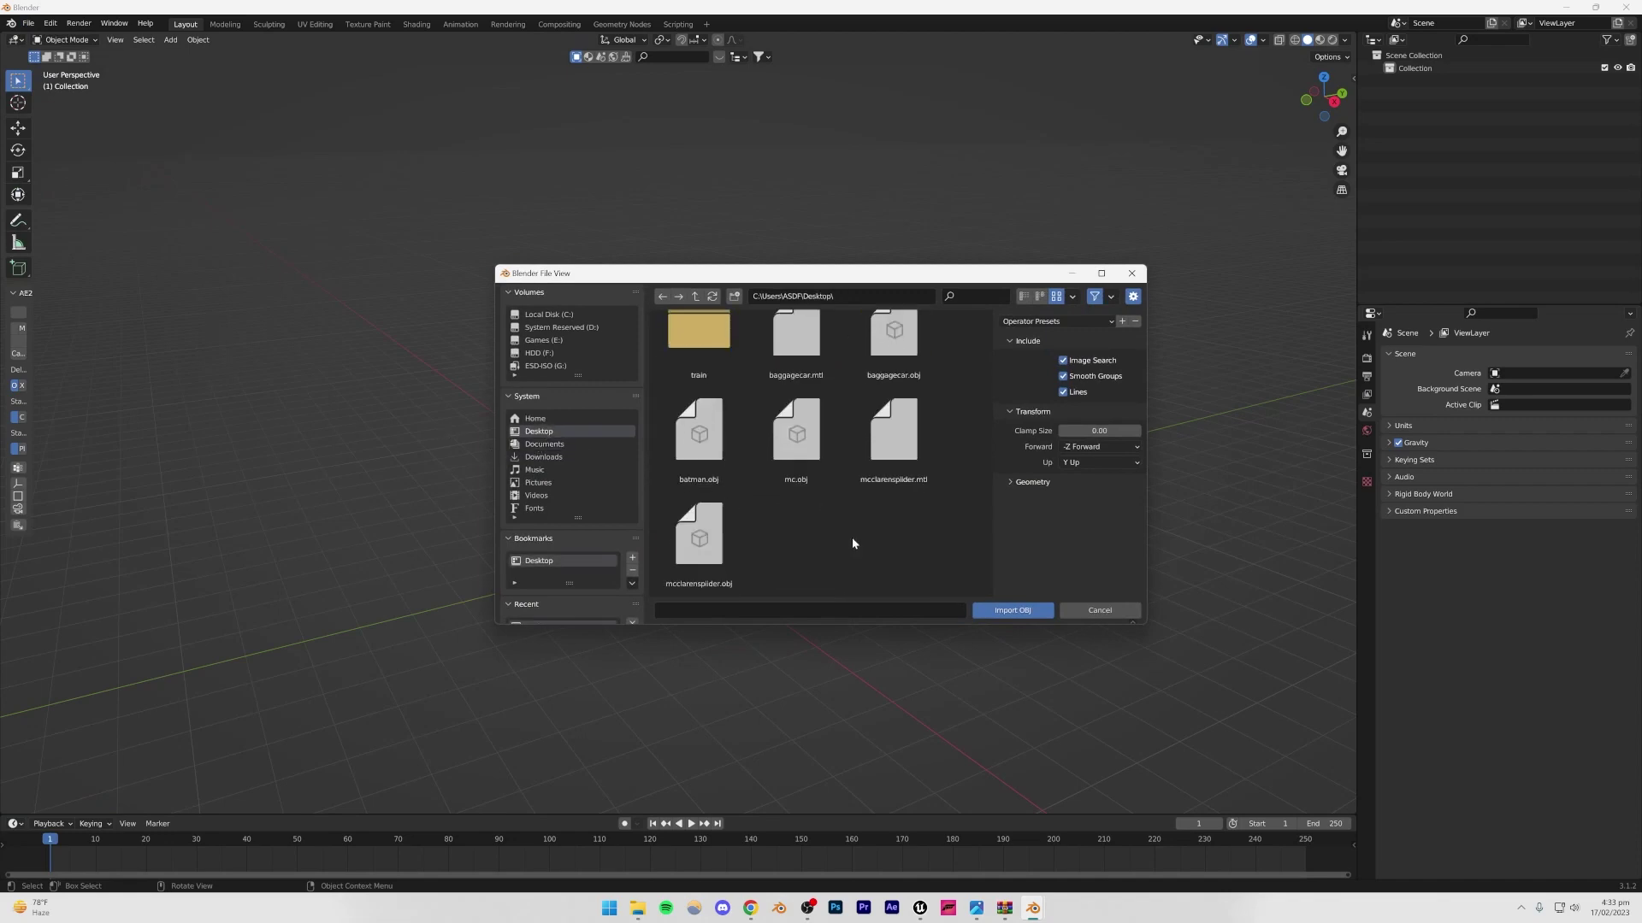
left_click(698, 534)
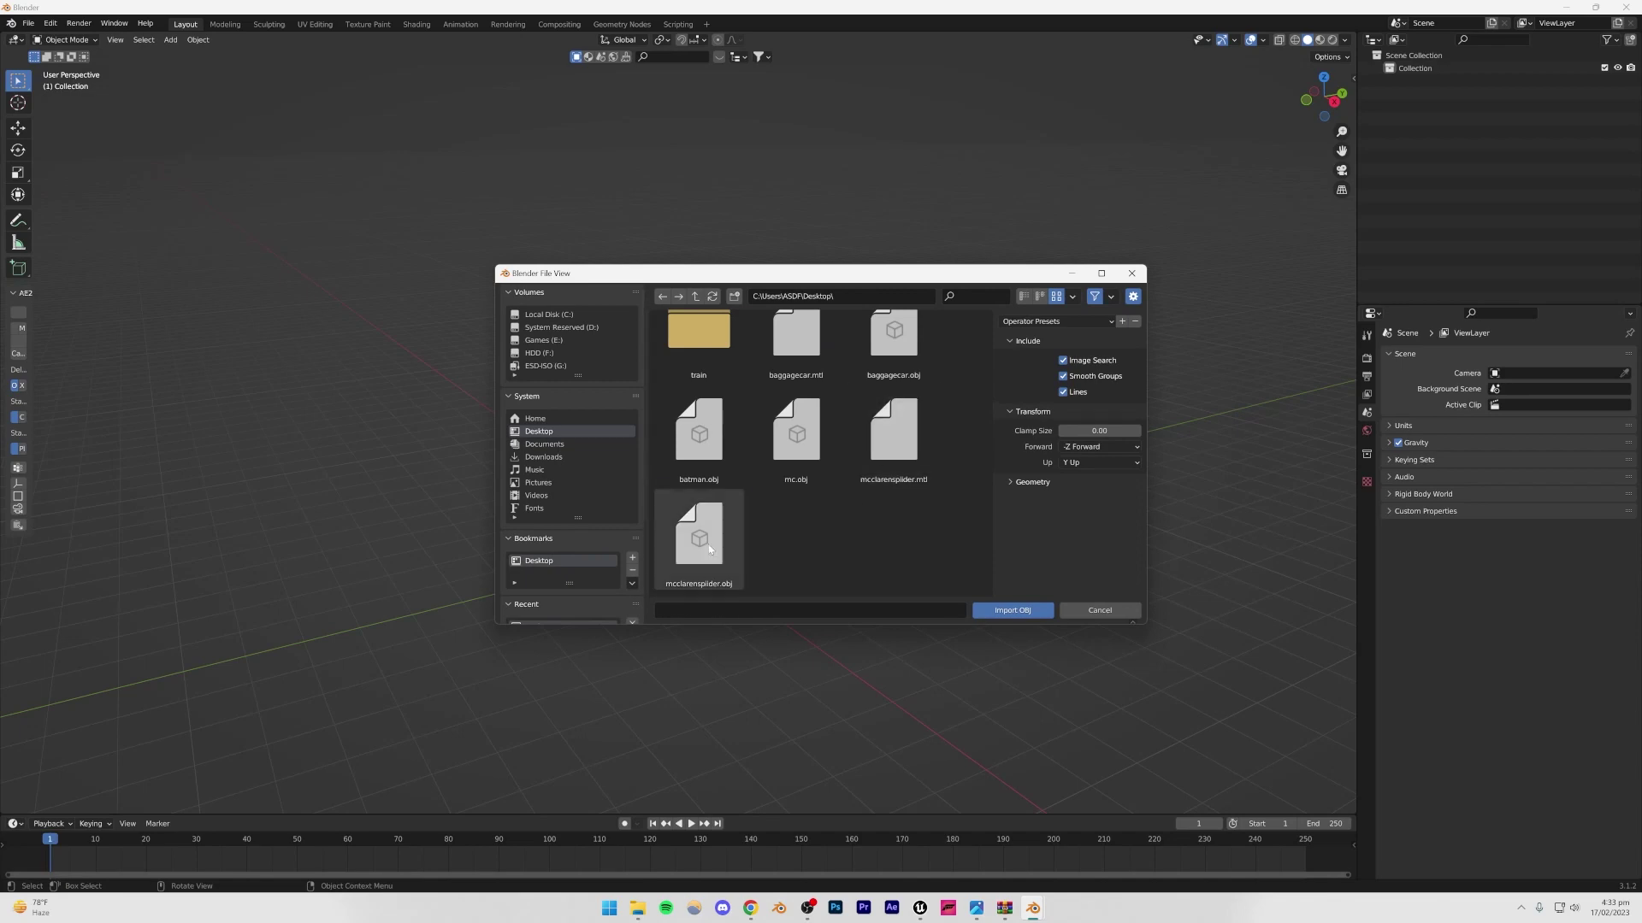
left_click(1001, 610)
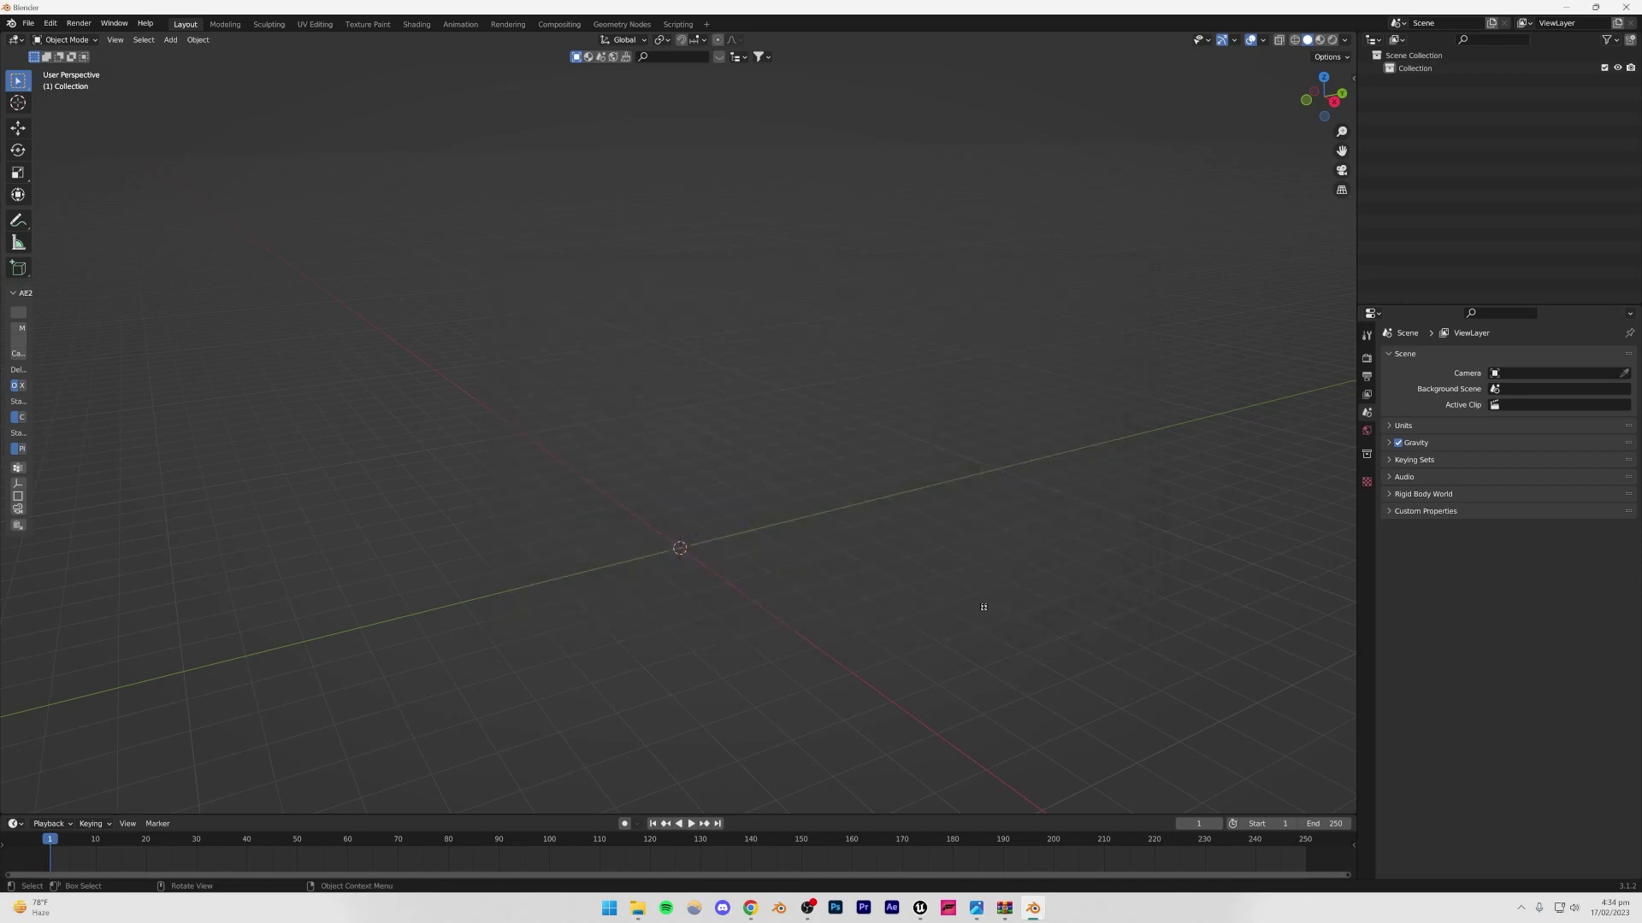
Step: Inspect the imported parts (chassis body, headlight, interior), then clear the selection
scroll(741, 567, "up", 5)
scroll(738, 476, "up", 5)
left_click(664, 484)
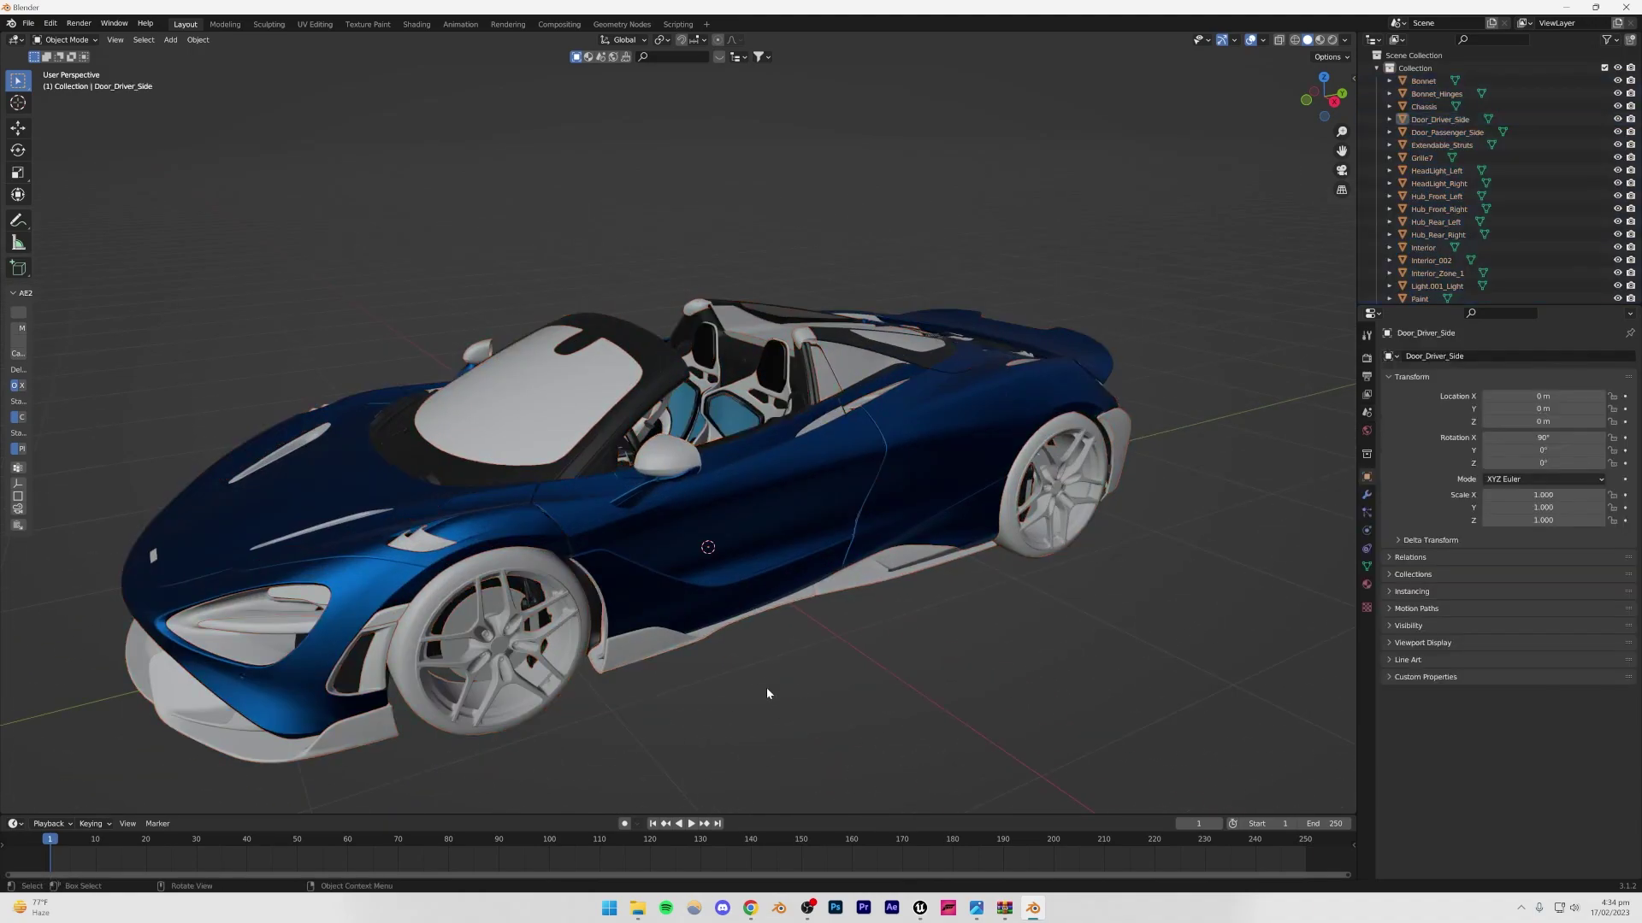
left_click(342, 633)
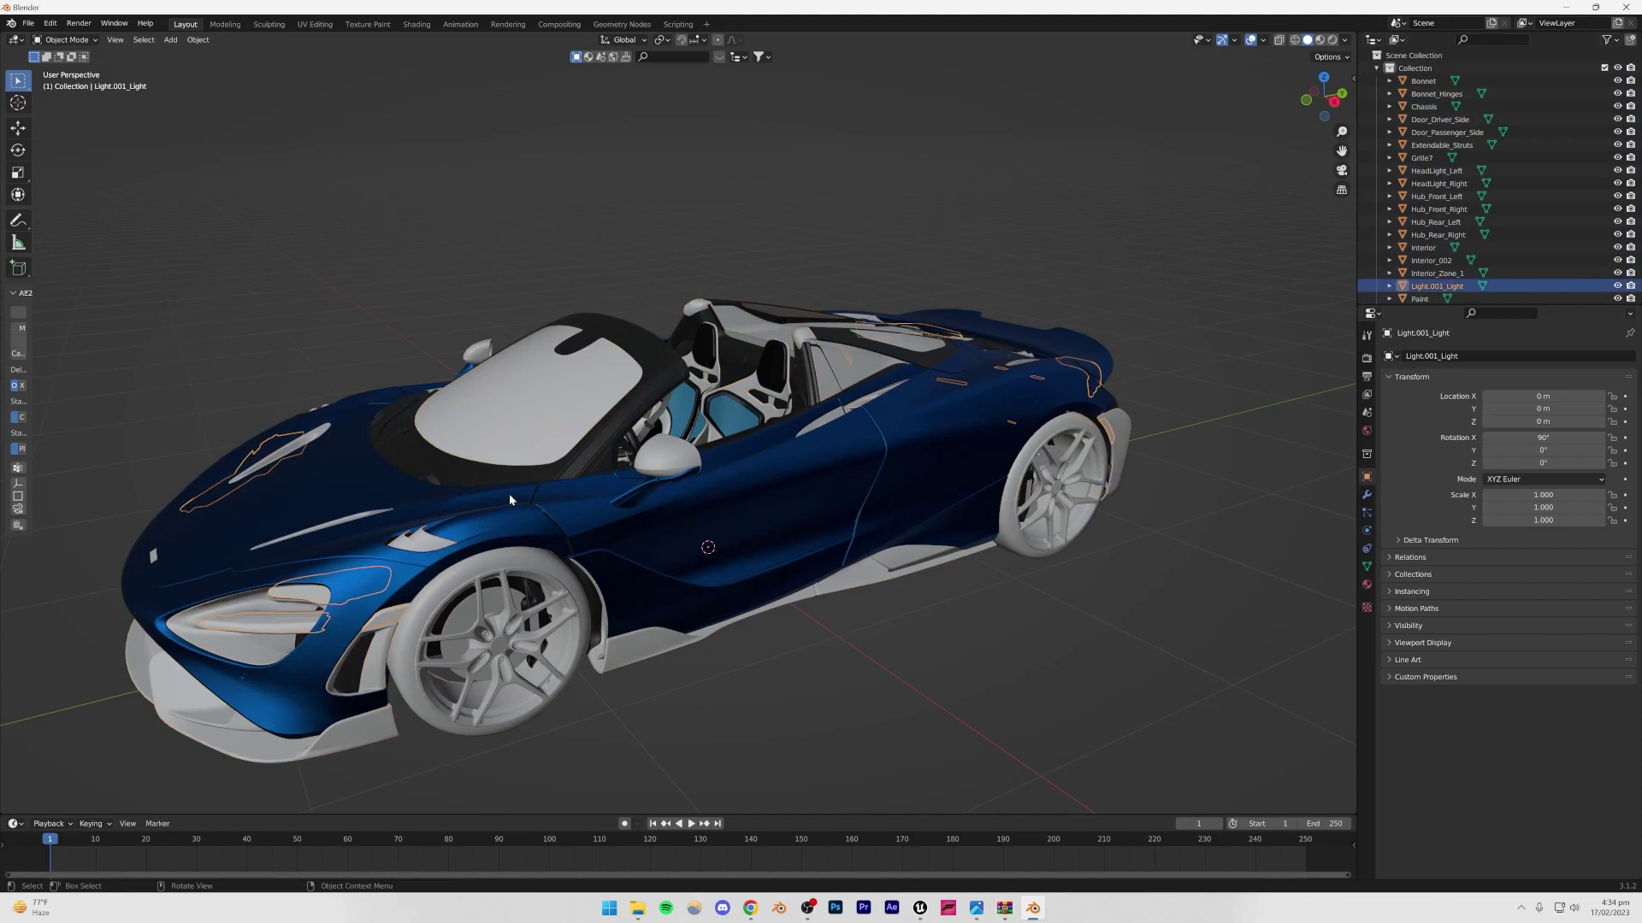
left_click(642, 595)
middle_click_drag(641, 595, 775, 593)
left_click(625, 613)
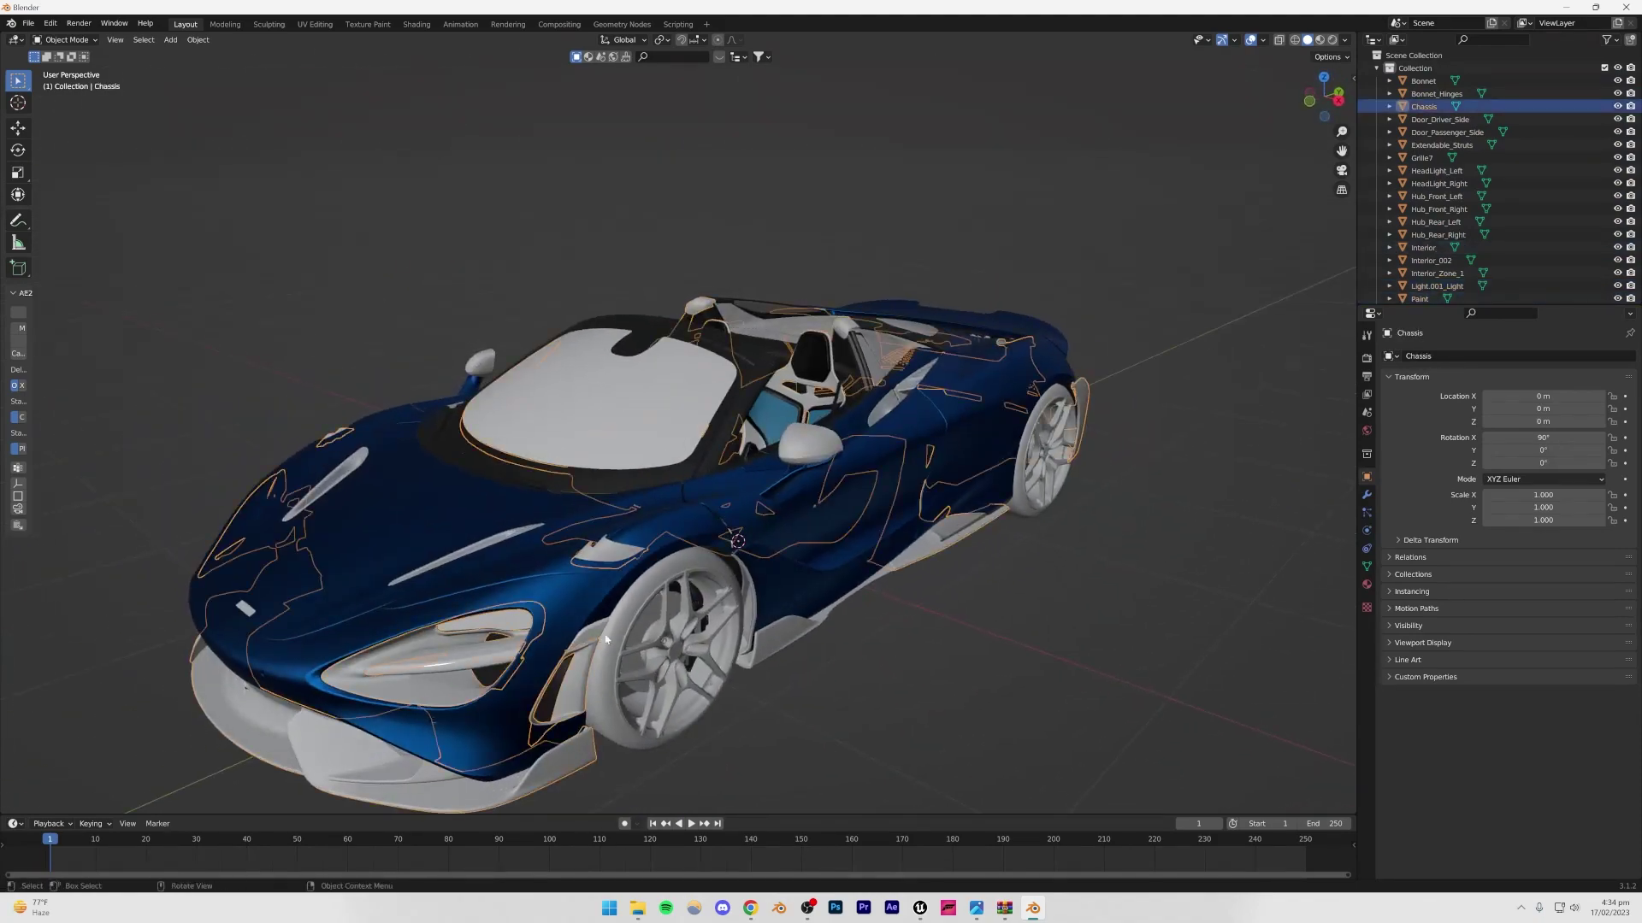
left_click(912, 725)
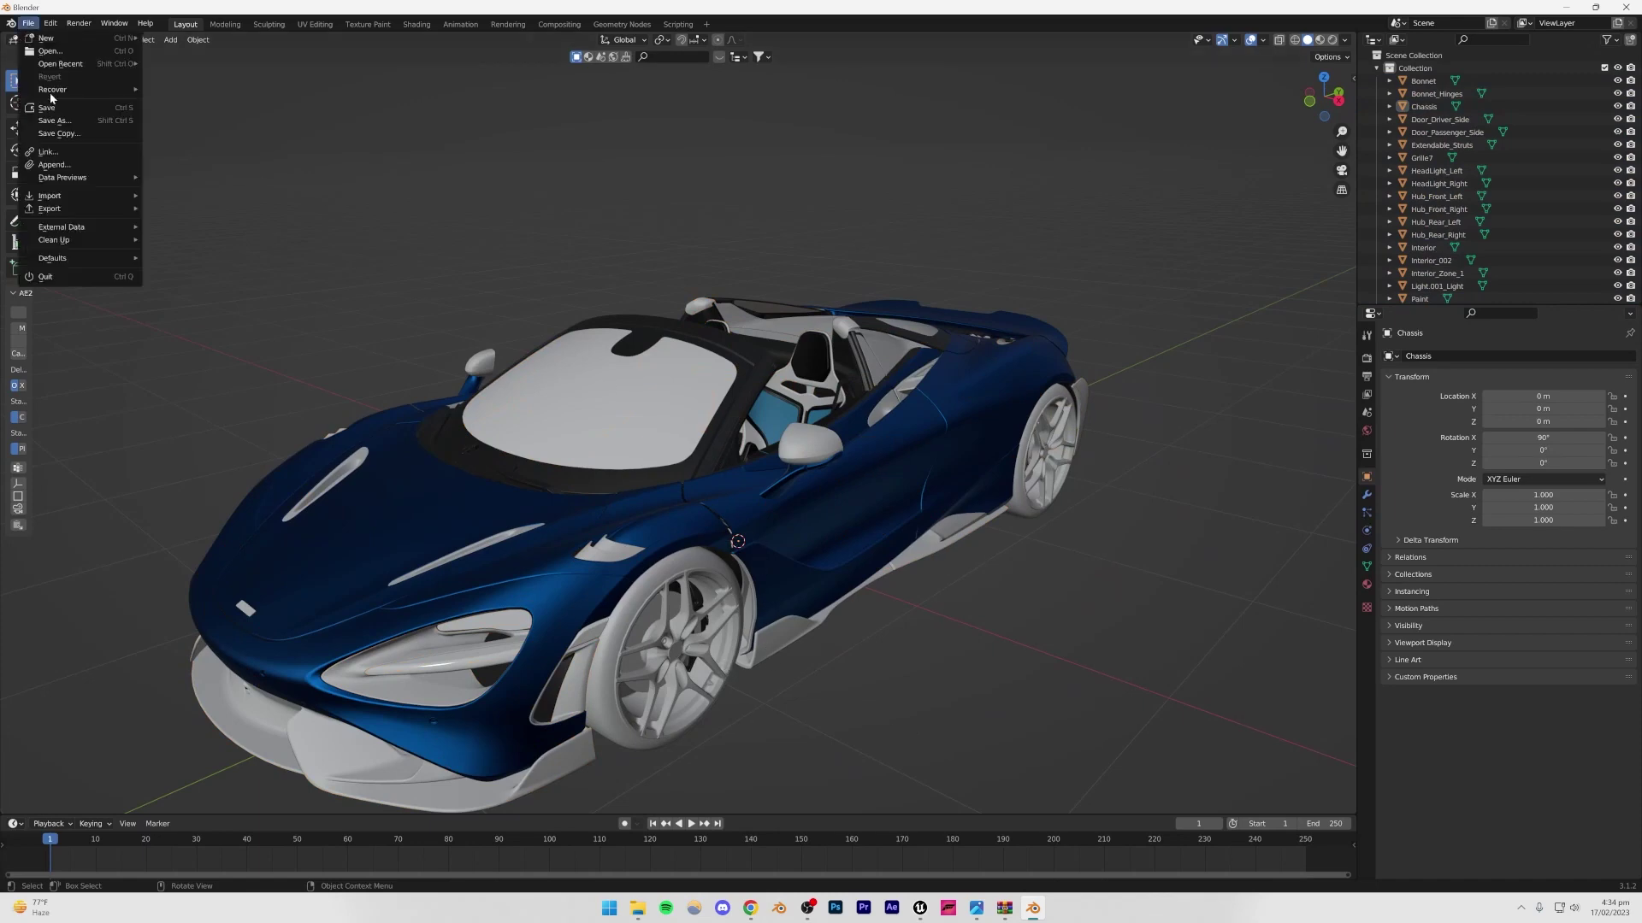
Step: Export the whole McLaren model to the Desktop as mclaren.fbx
mouse_move(85, 210)
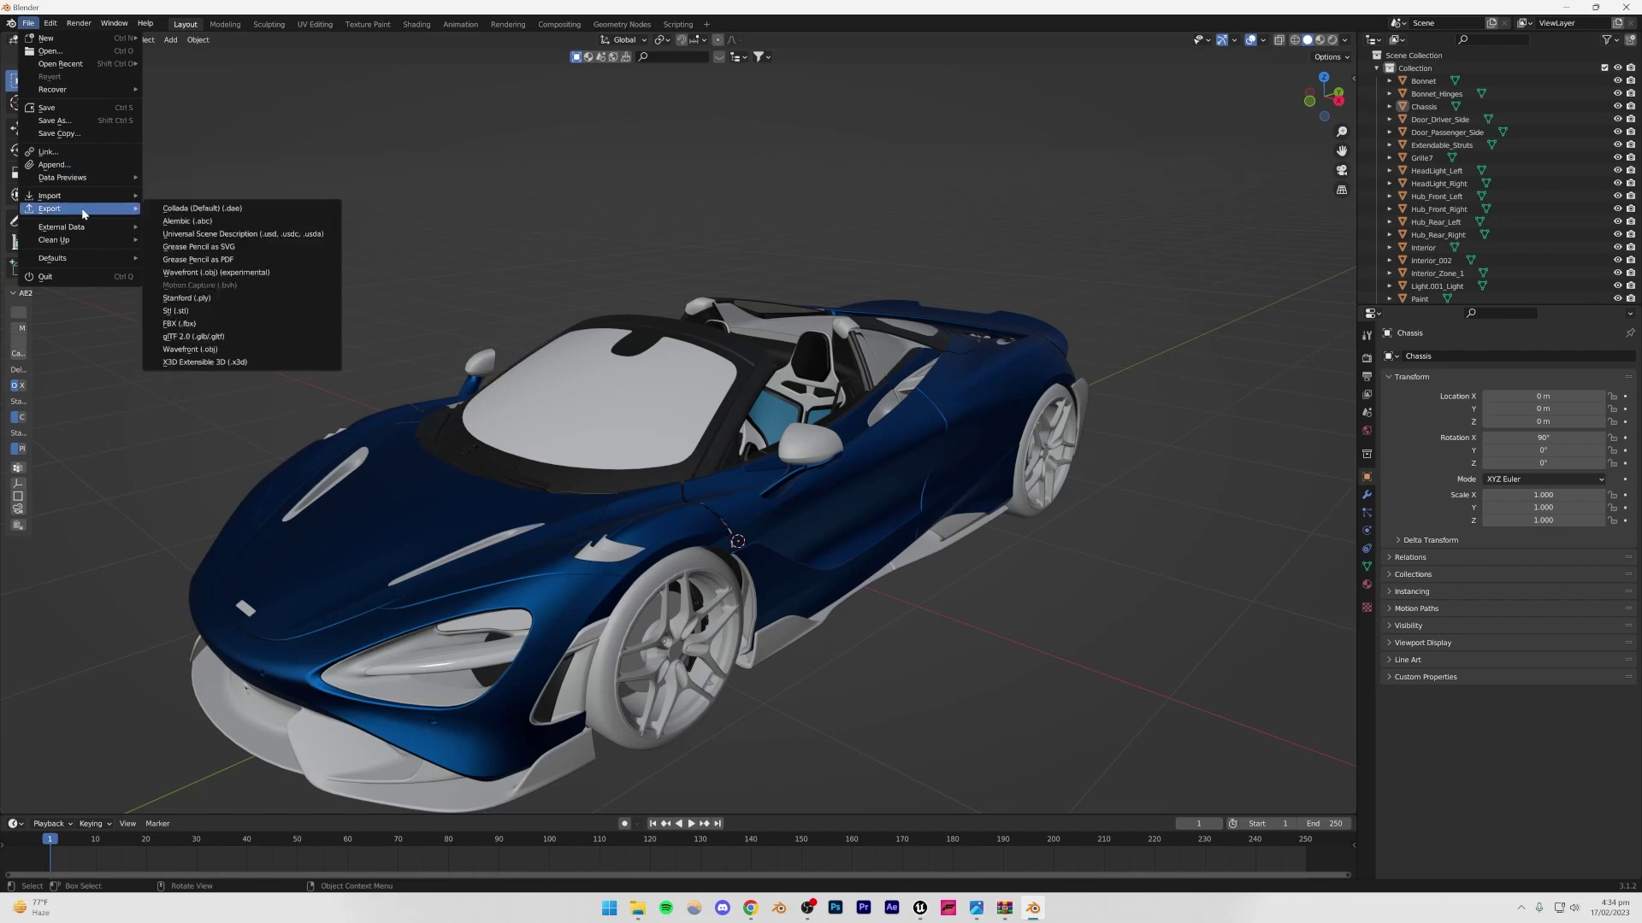
left_click(194, 327)
scroll(573, 509, "down", 3)
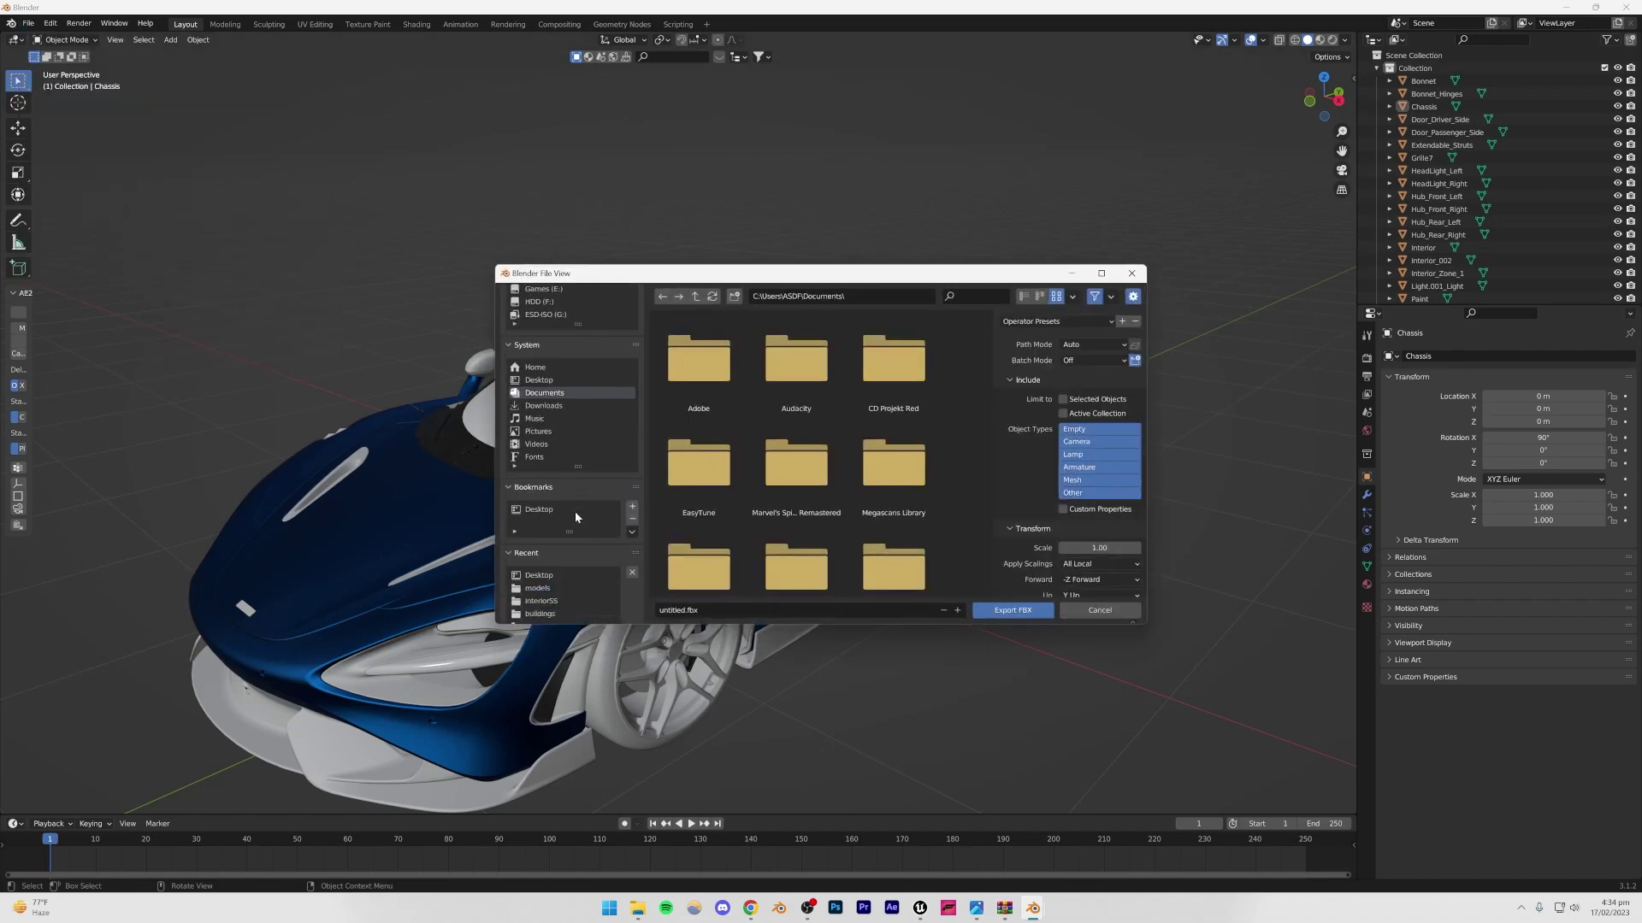
left_click(535, 380)
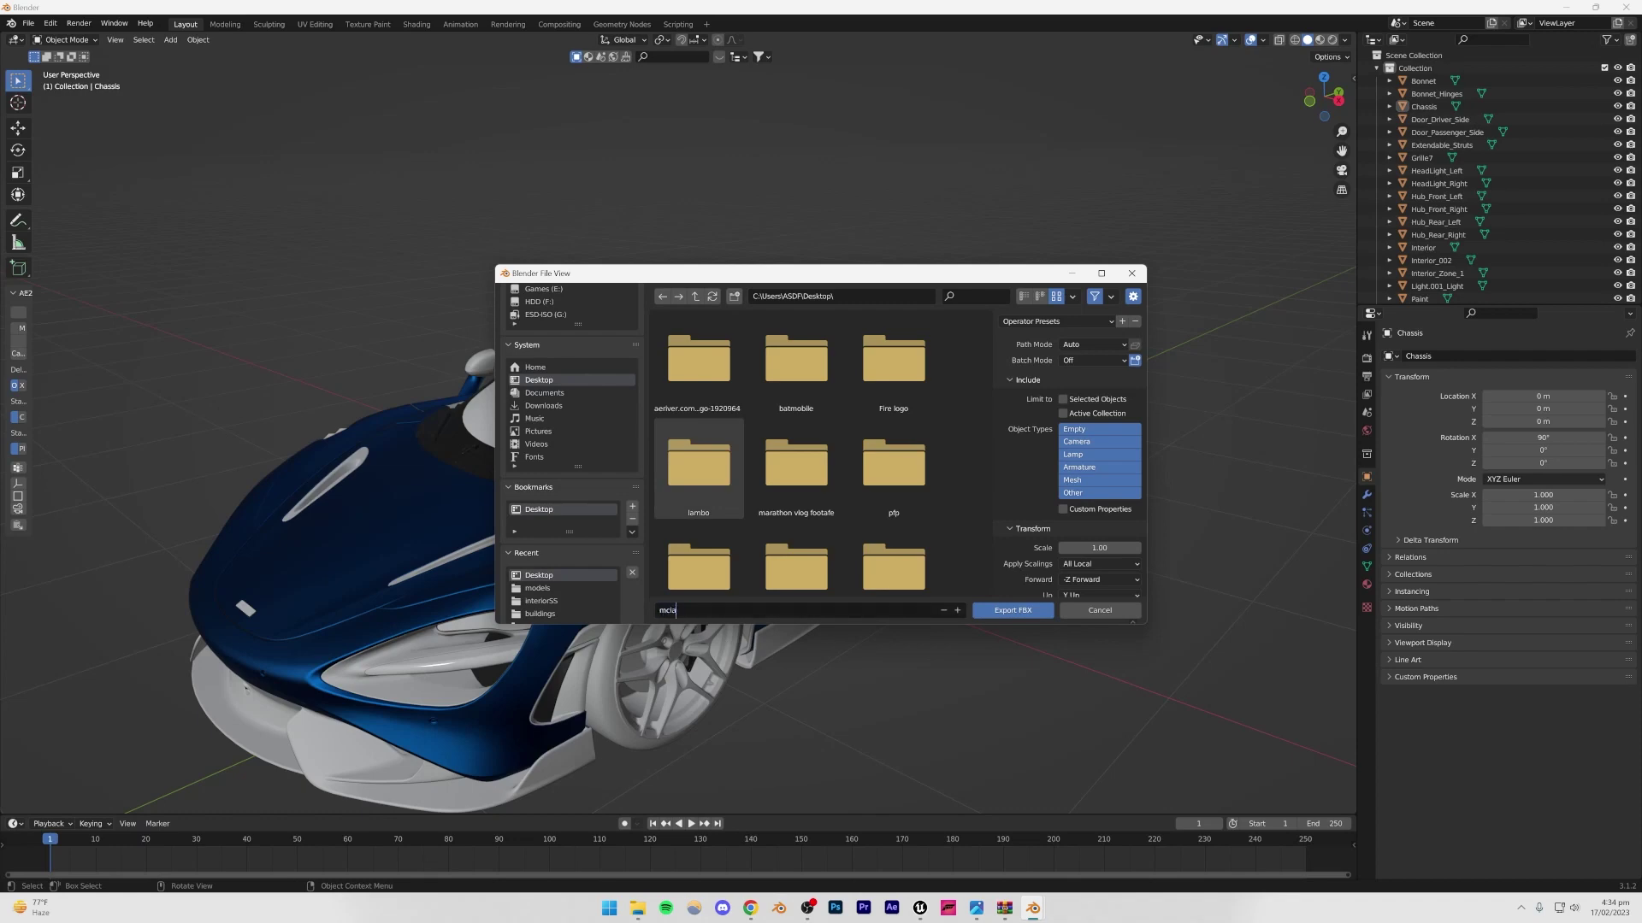
key("Return")
left_click(1005, 612)
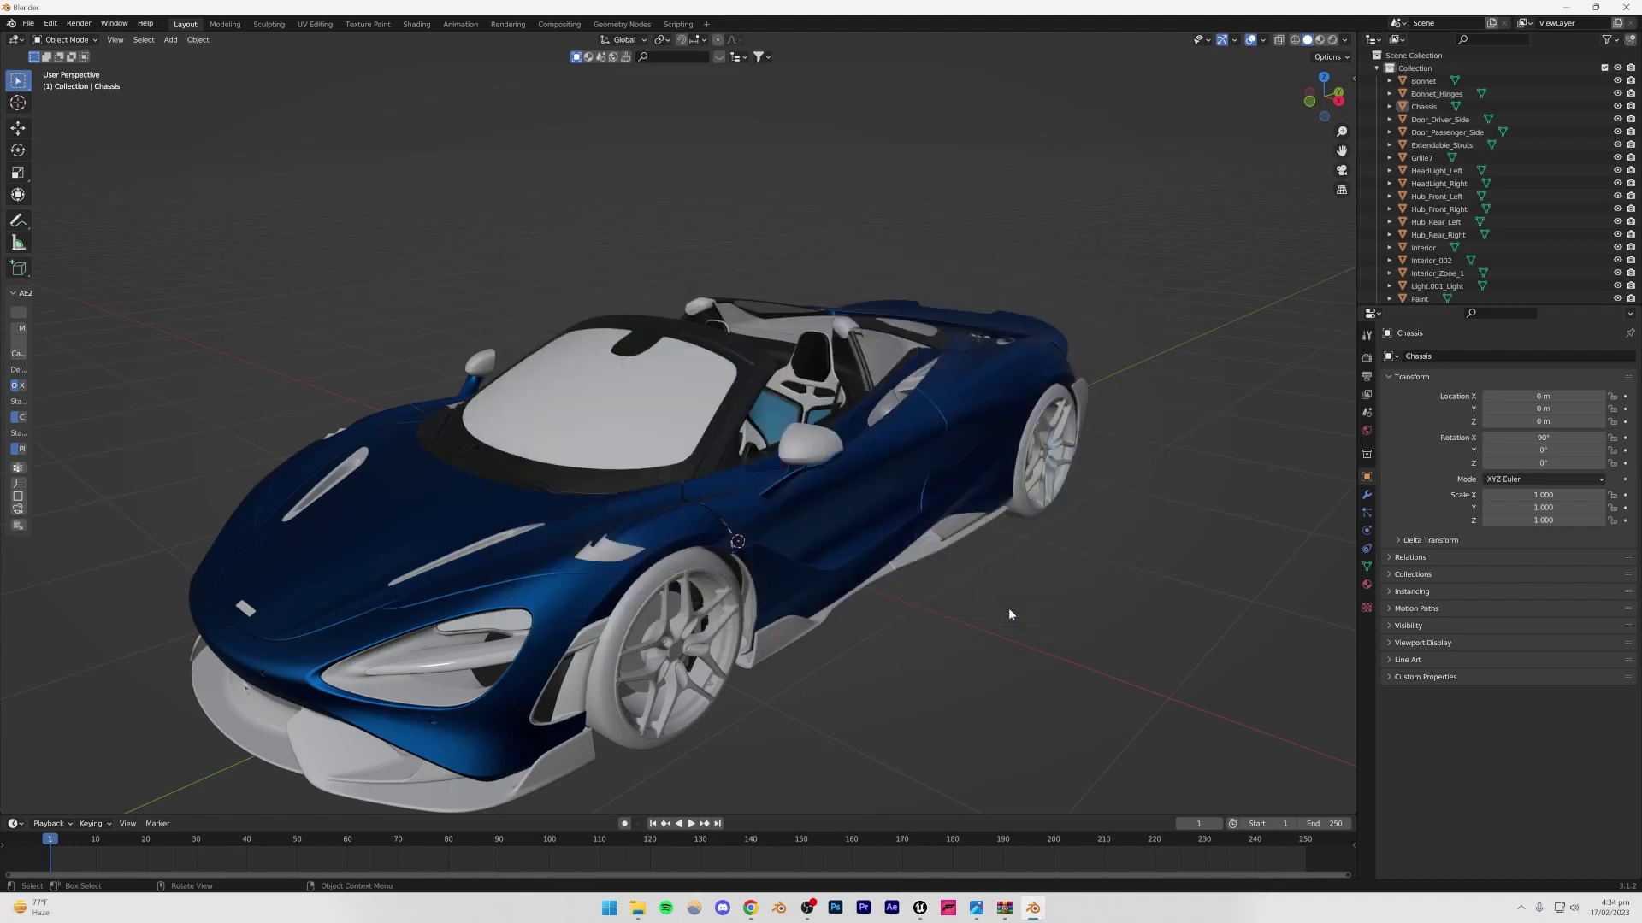
Step: Reveal the Windows desktop and select the exported mclaren.fbx file
left_click(921, 910)
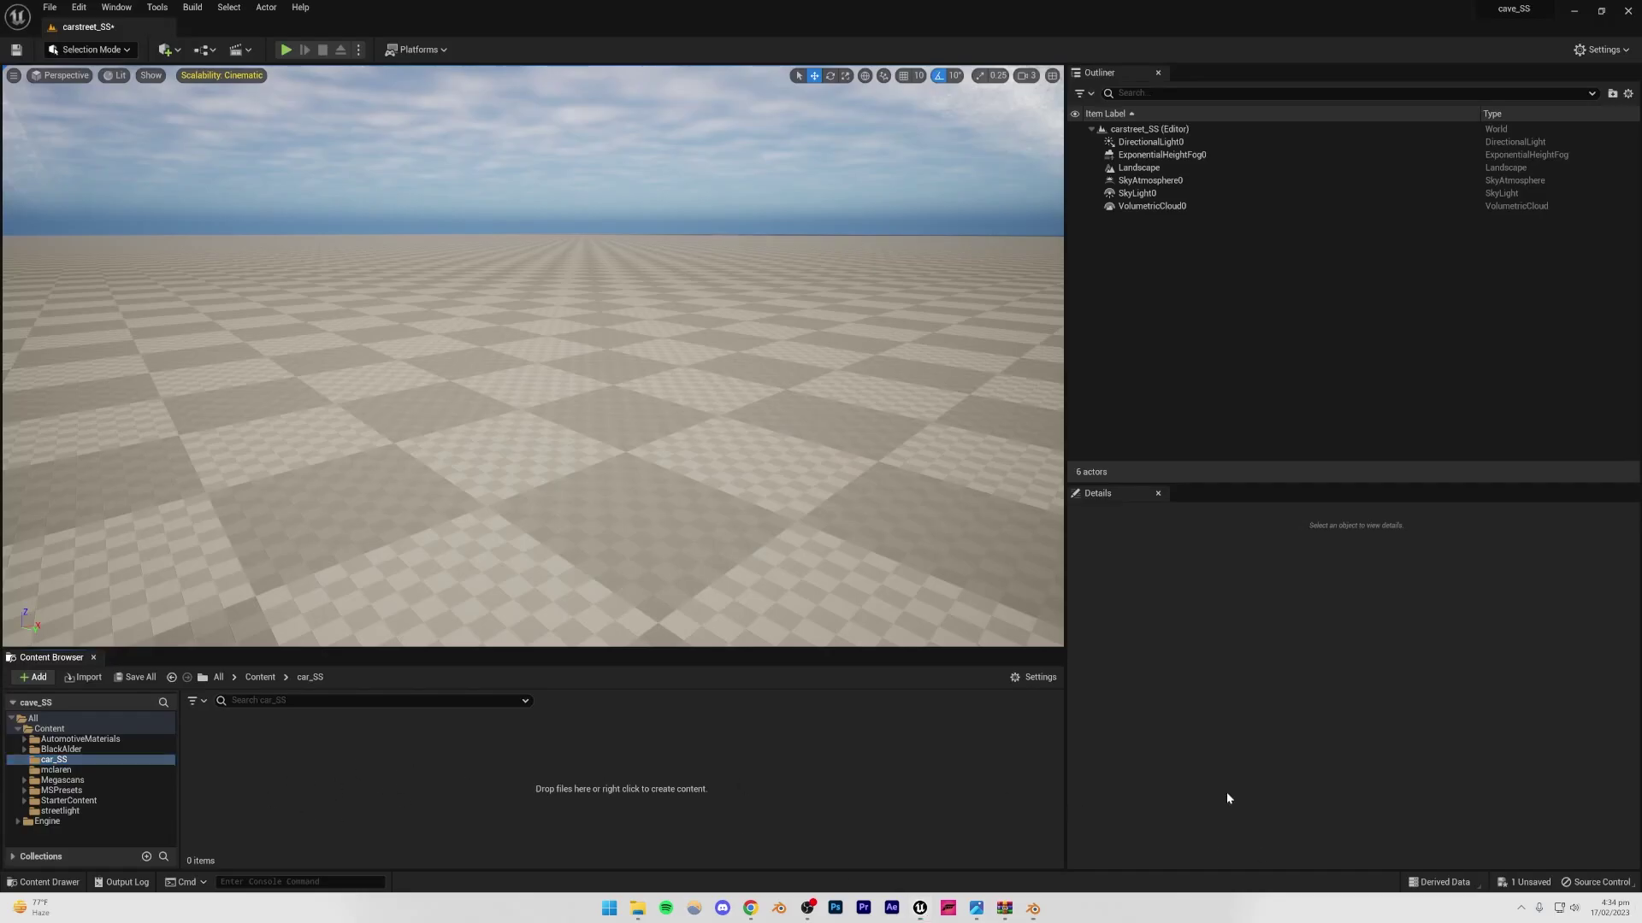
key("super+d")
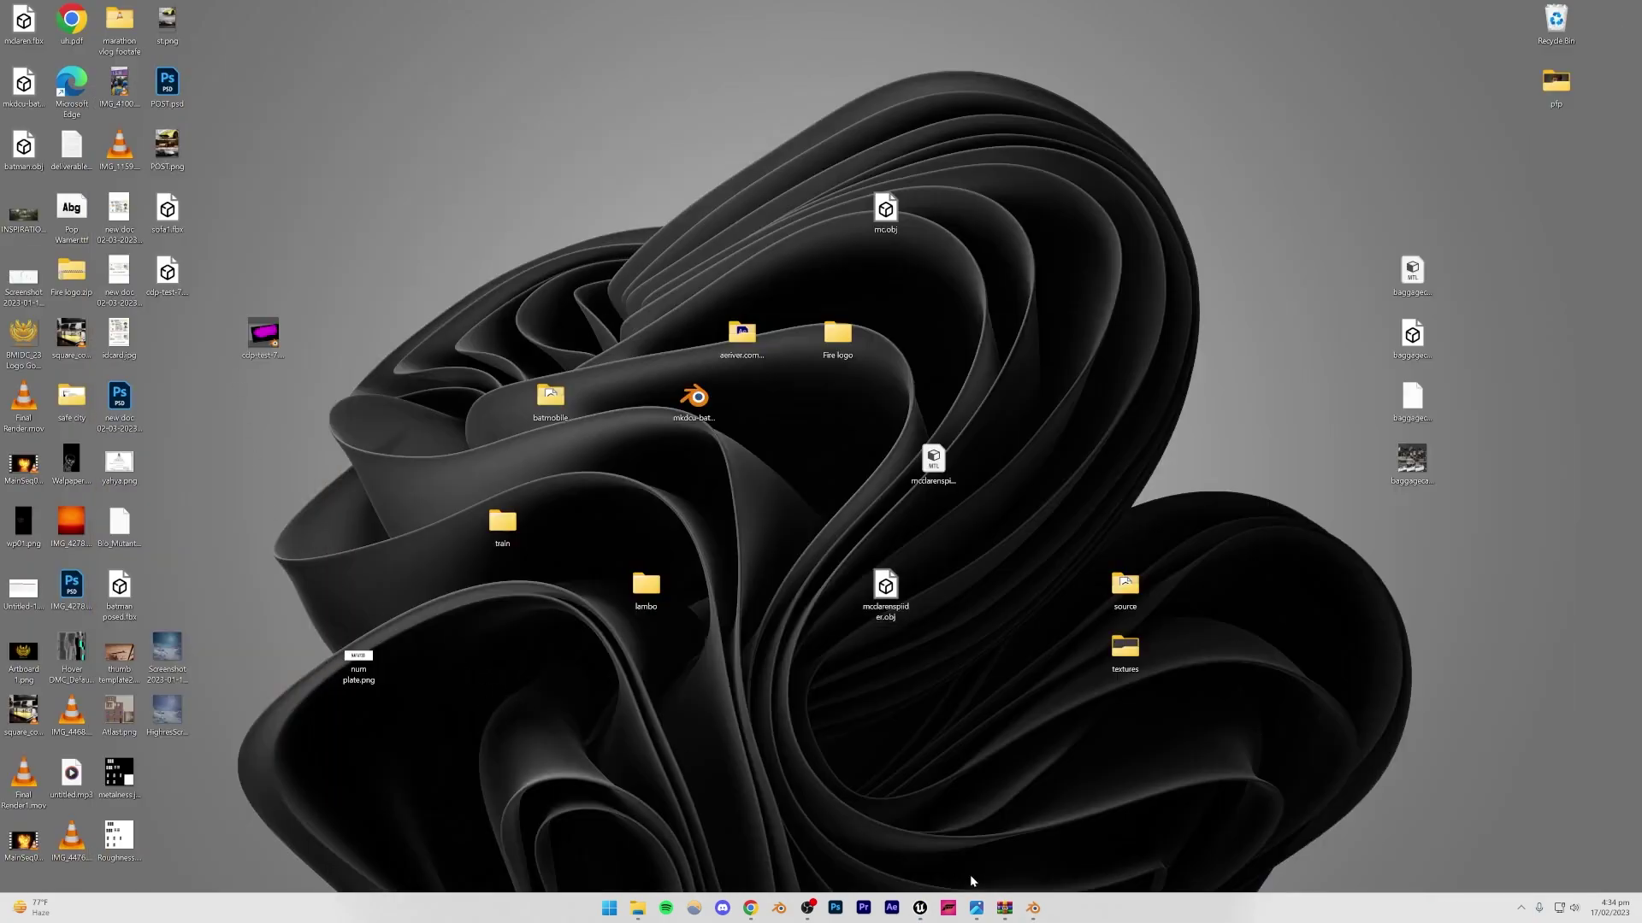
left_click(1033, 908)
left_click(731, 565)
left_click(875, 677)
key("super+d")
key("m")
key("m")
key("m")
key("m")
key("m")
key("m")
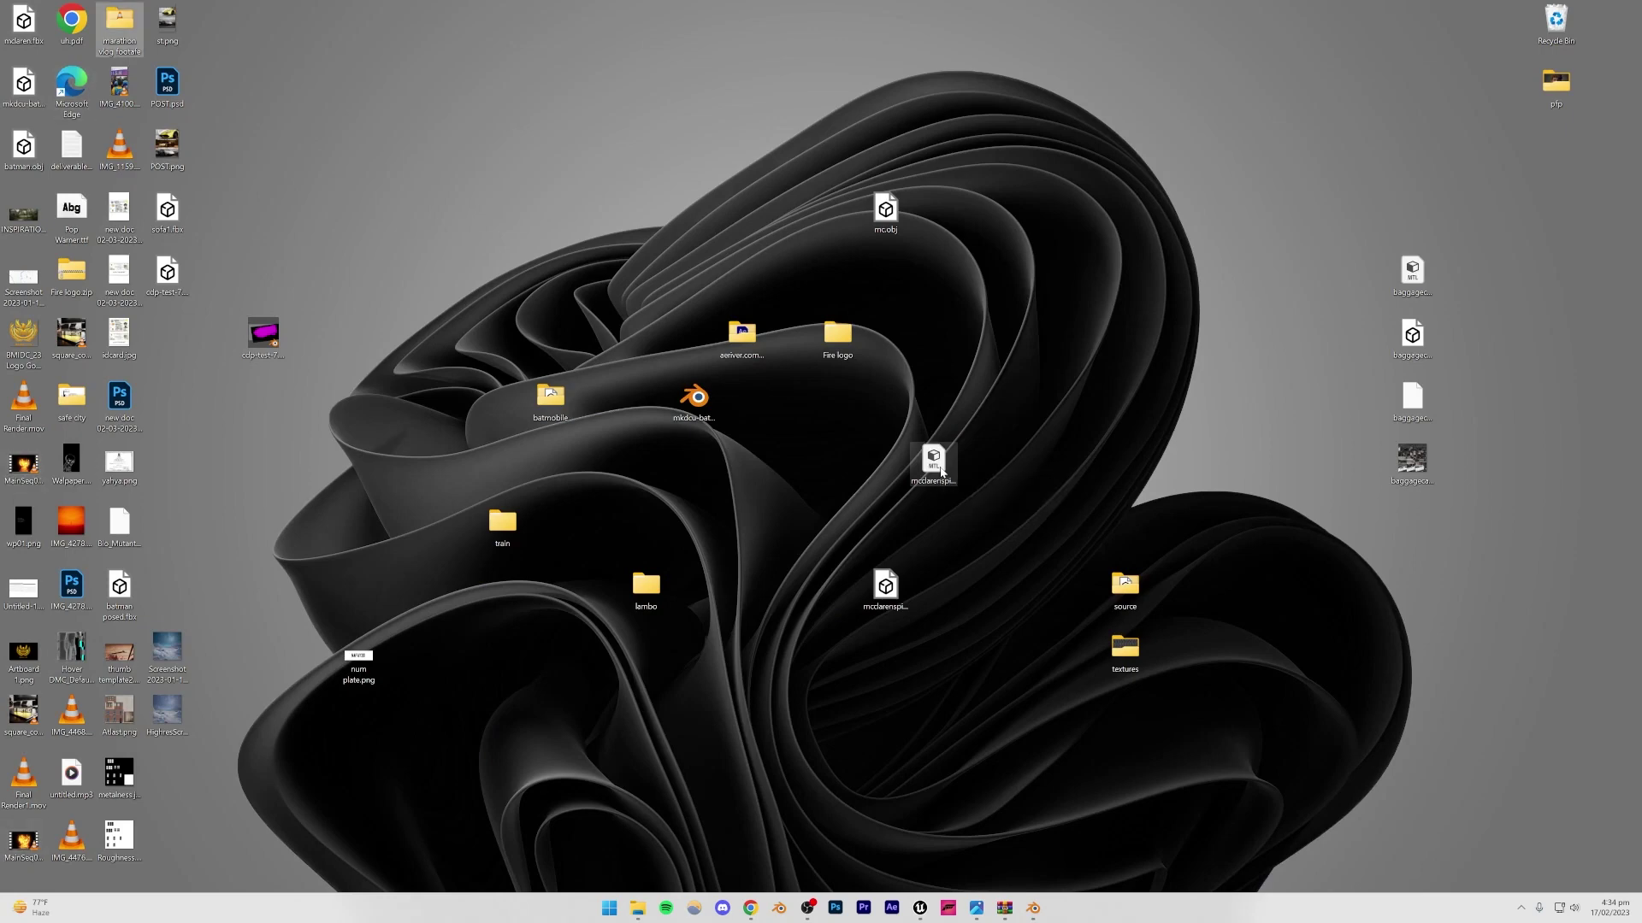
left_click(30, 34)
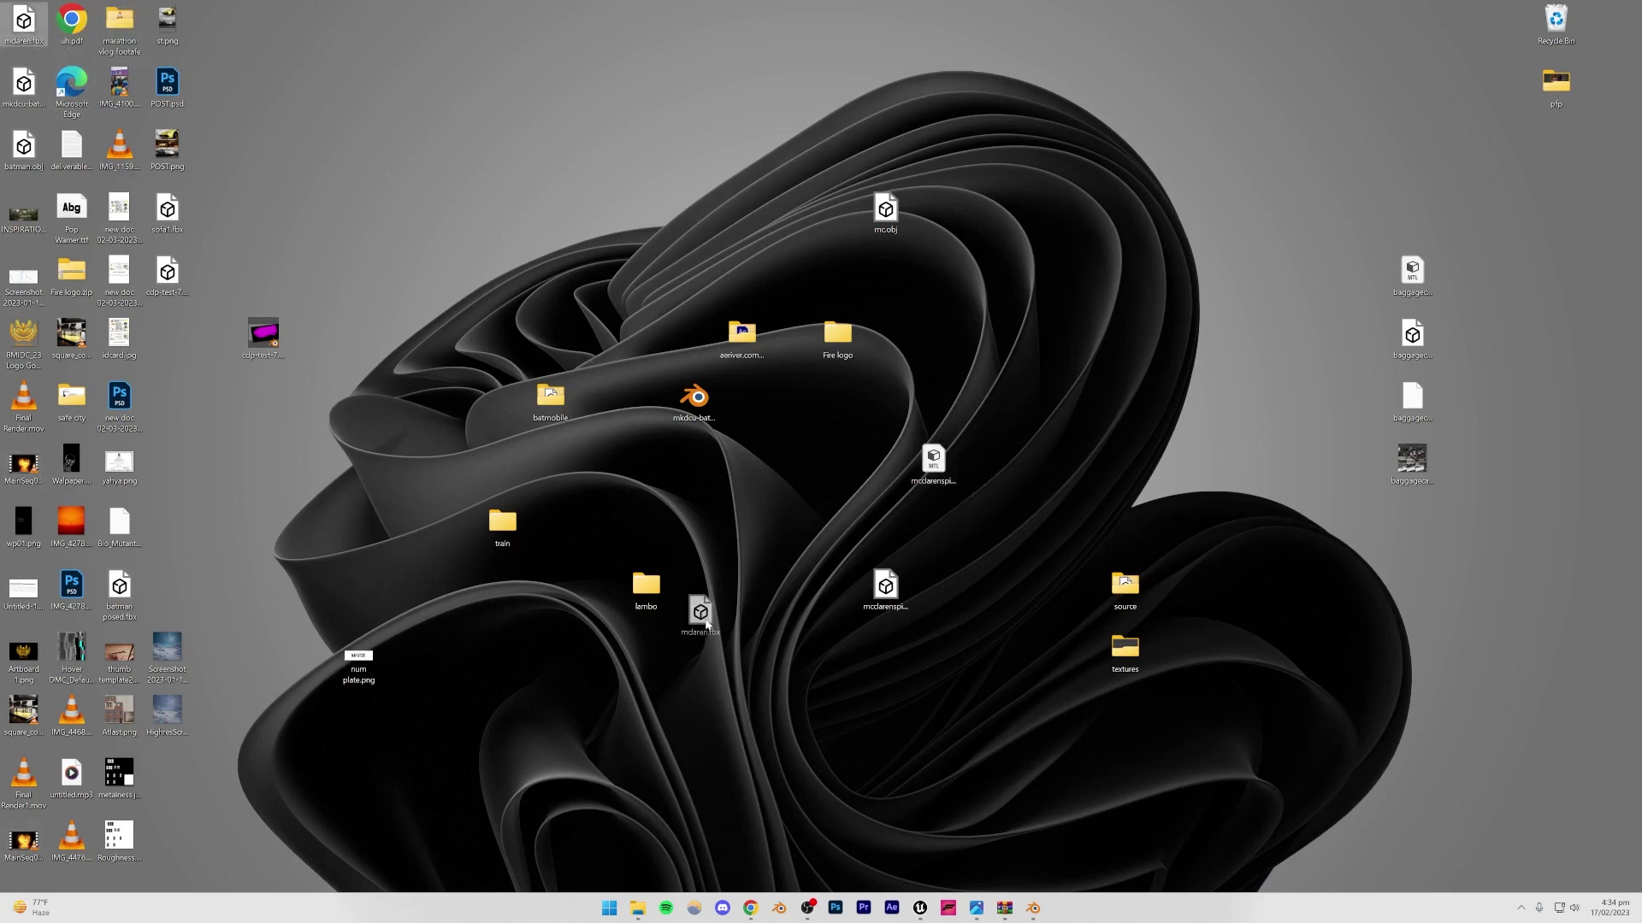
Step: Import mclaren.fbx into car_SS with Import All, then close the Message Log
left_click(922, 908)
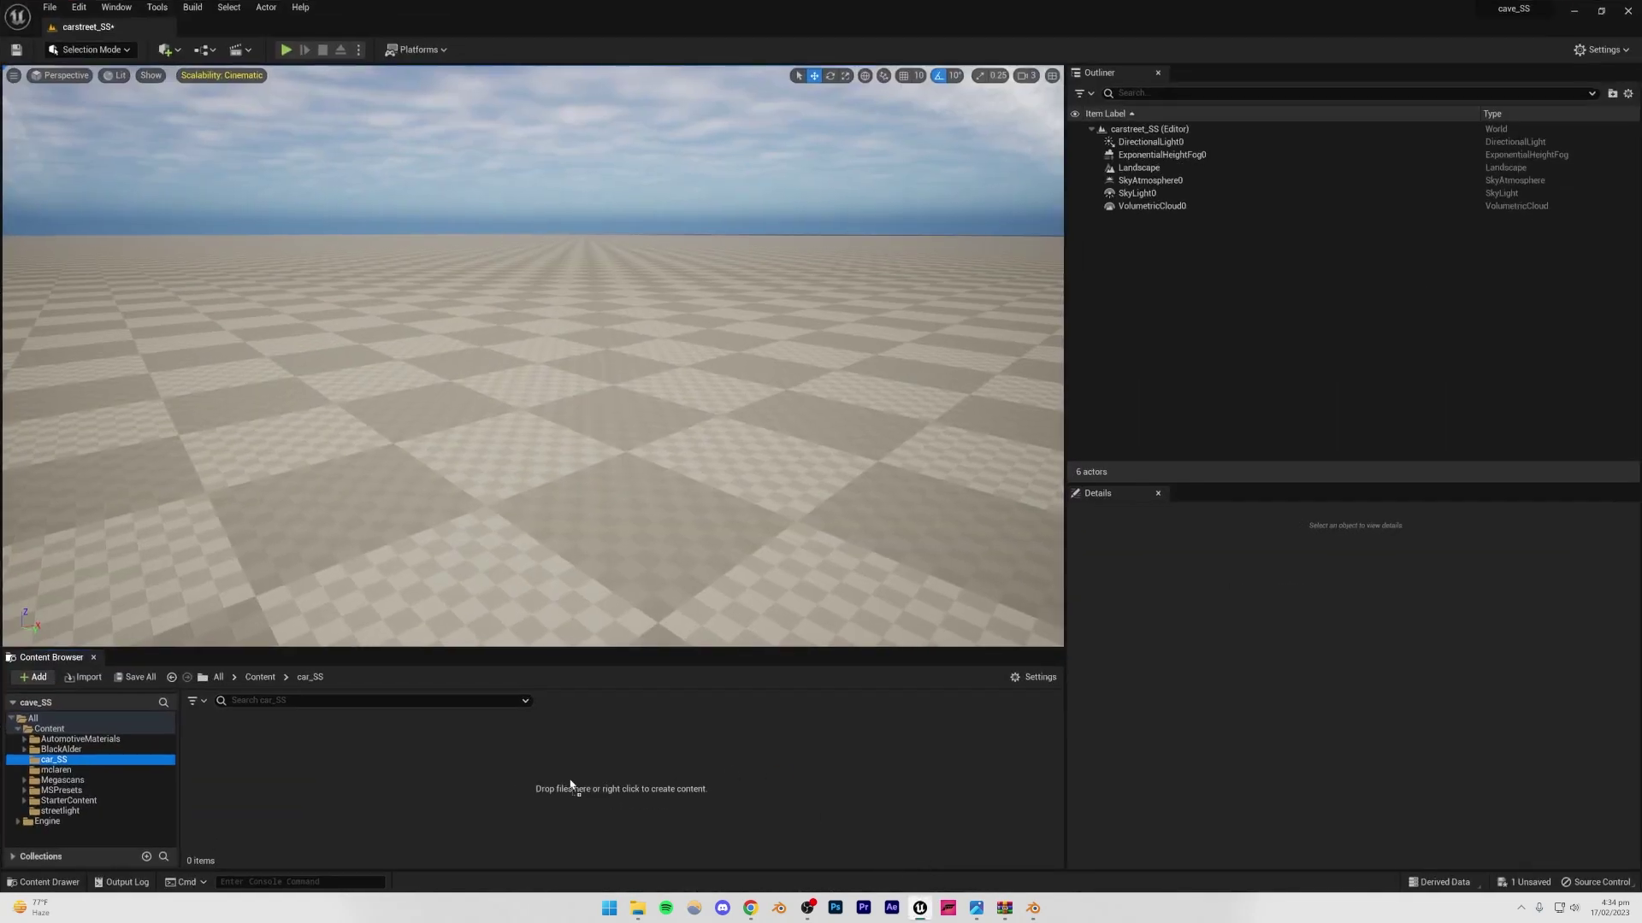
left_click_drag(462, 788, 460, 786)
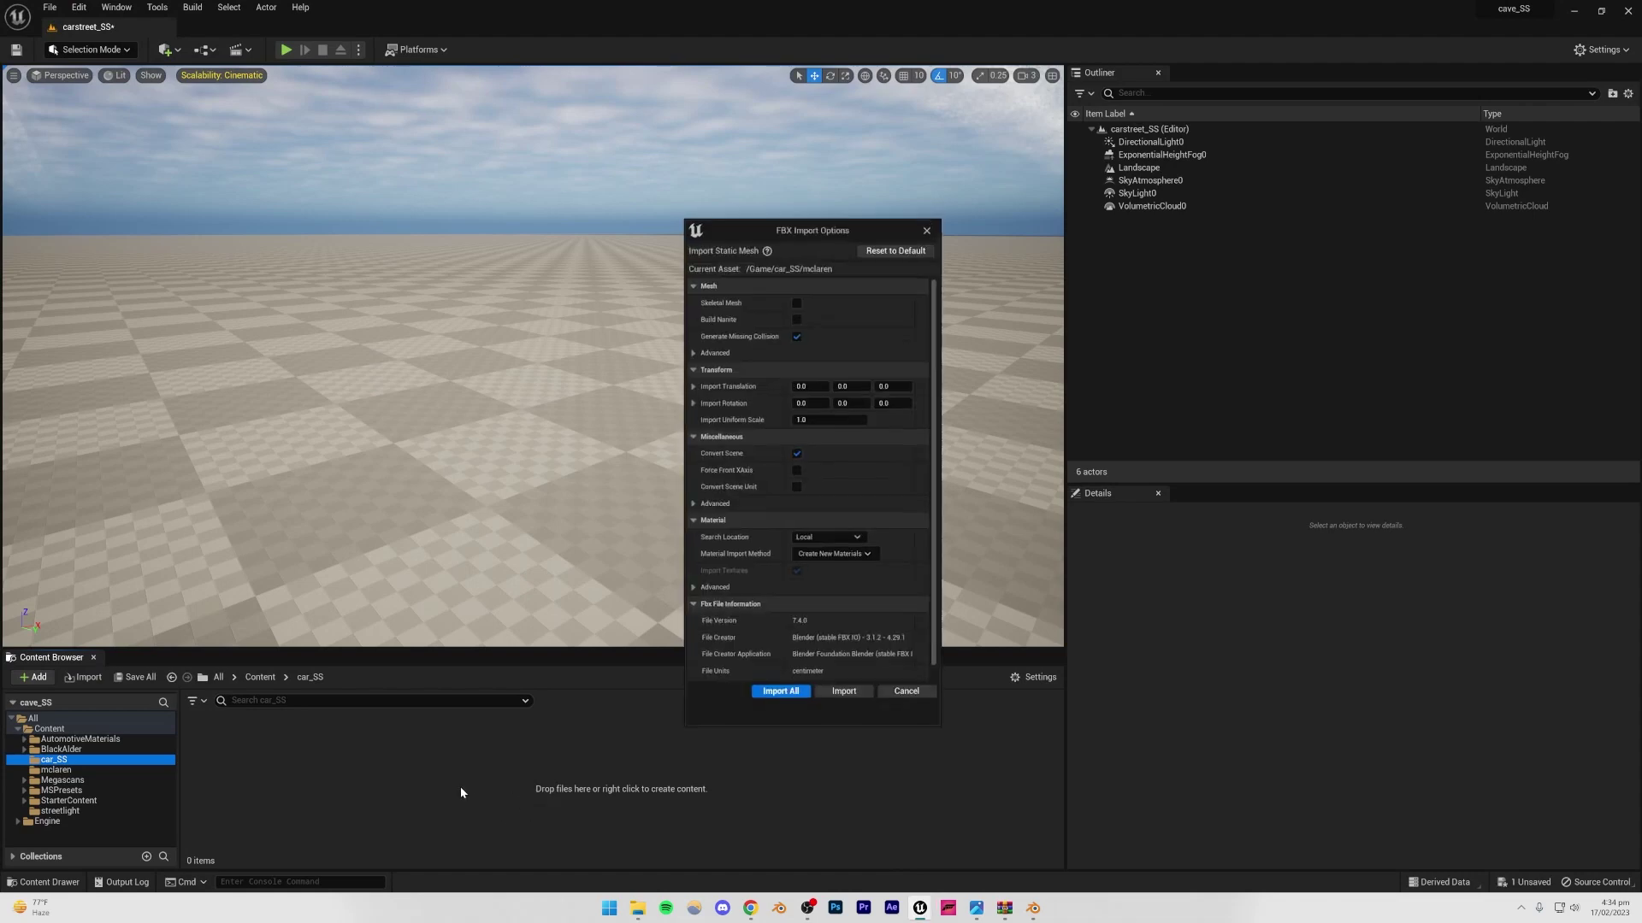
left_click(769, 696)
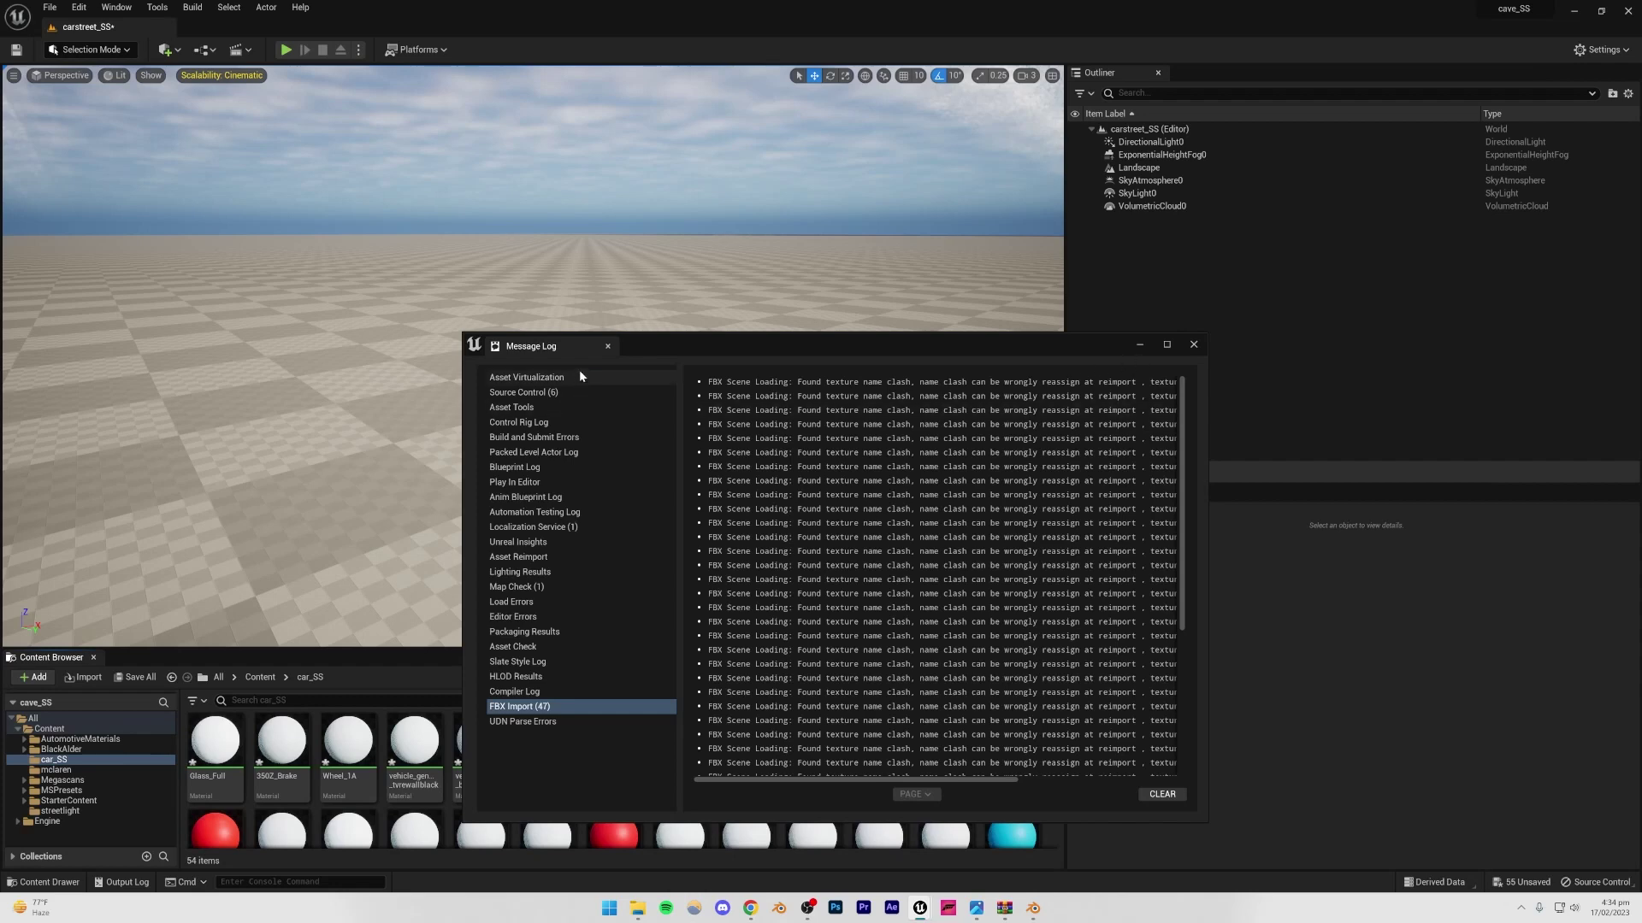
left_click(1081, 343)
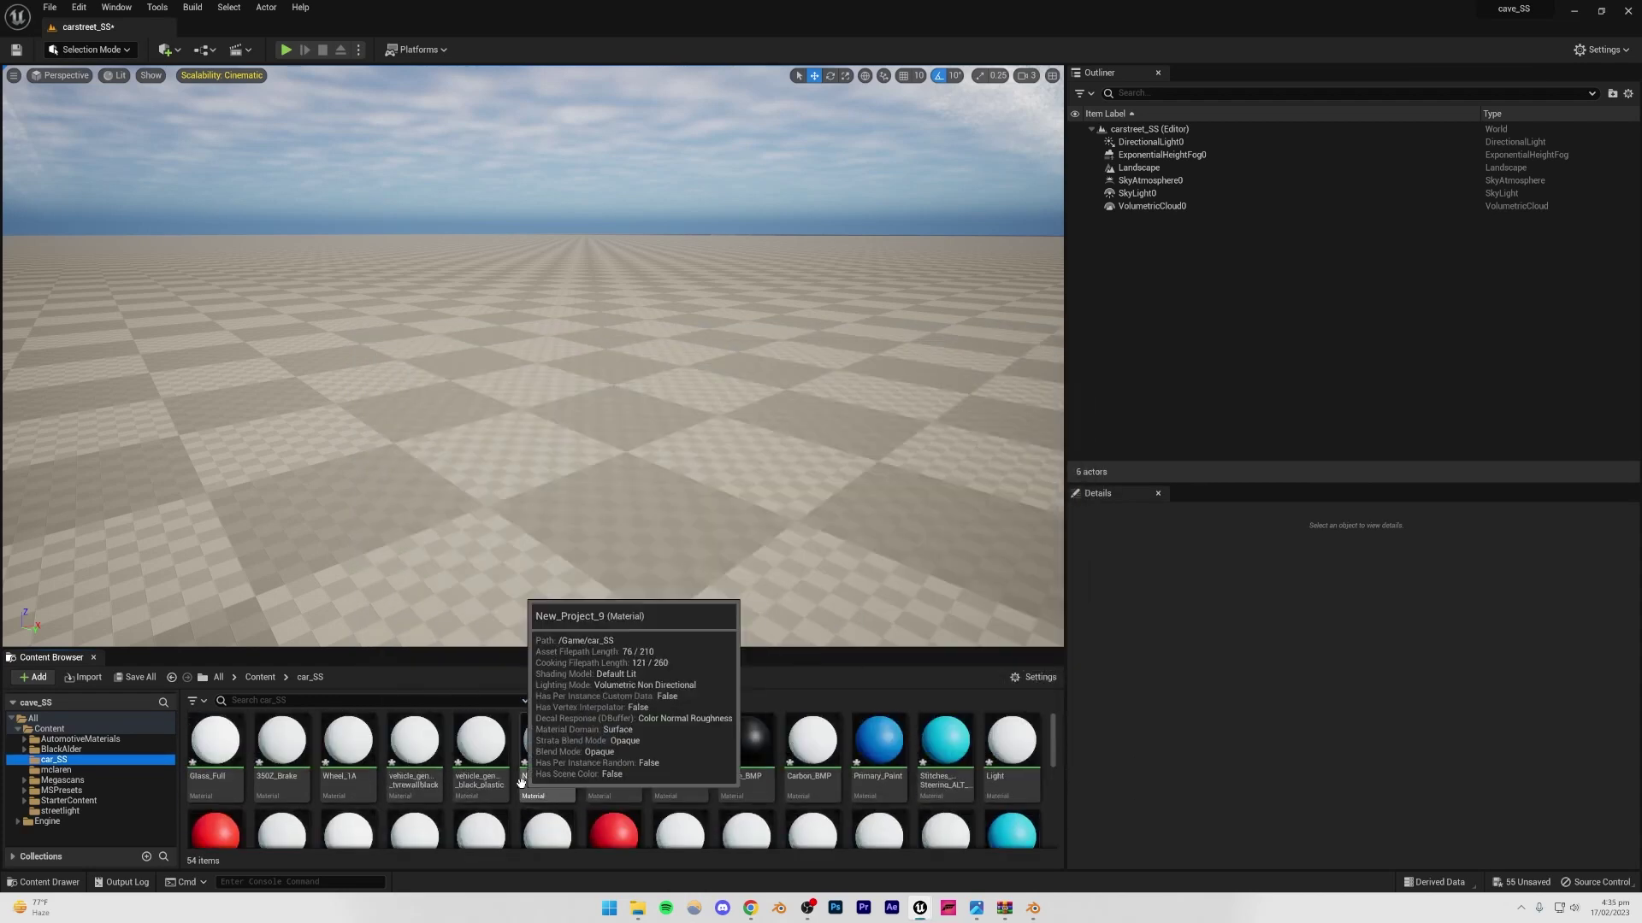
Step: Browse the imported car_SS assets: tail light mesh, Grille_5 material and first wheel mesh
scroll(218, 762, "down", 1)
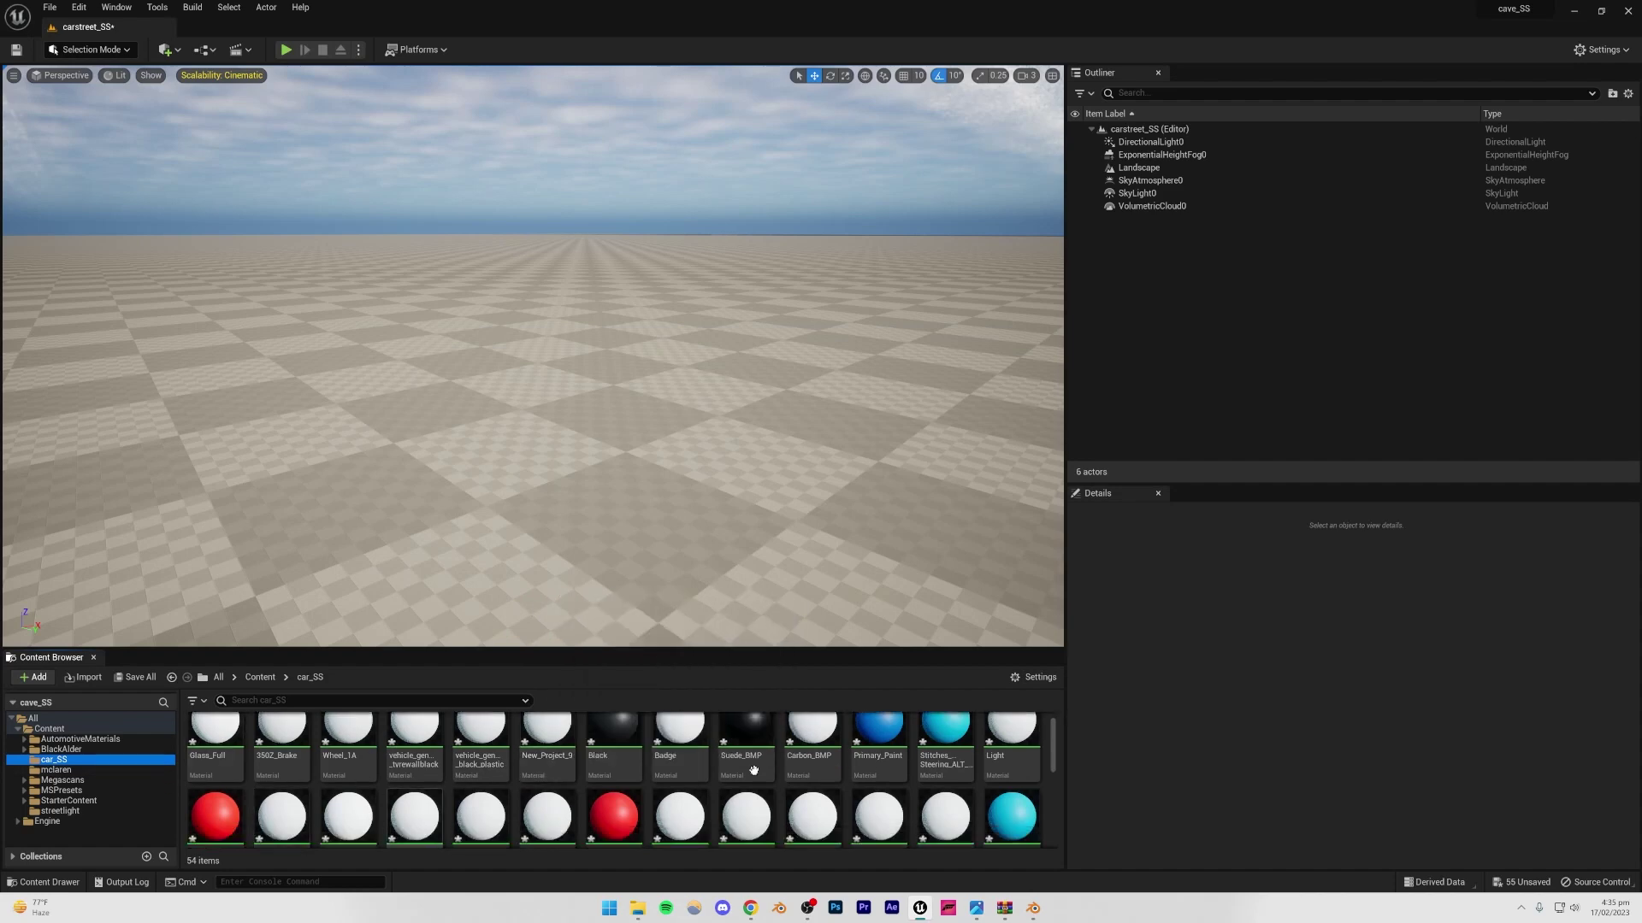
scroll(746, 752, "down", 3)
left_click(480, 750)
scroll(896, 769, "down", 2)
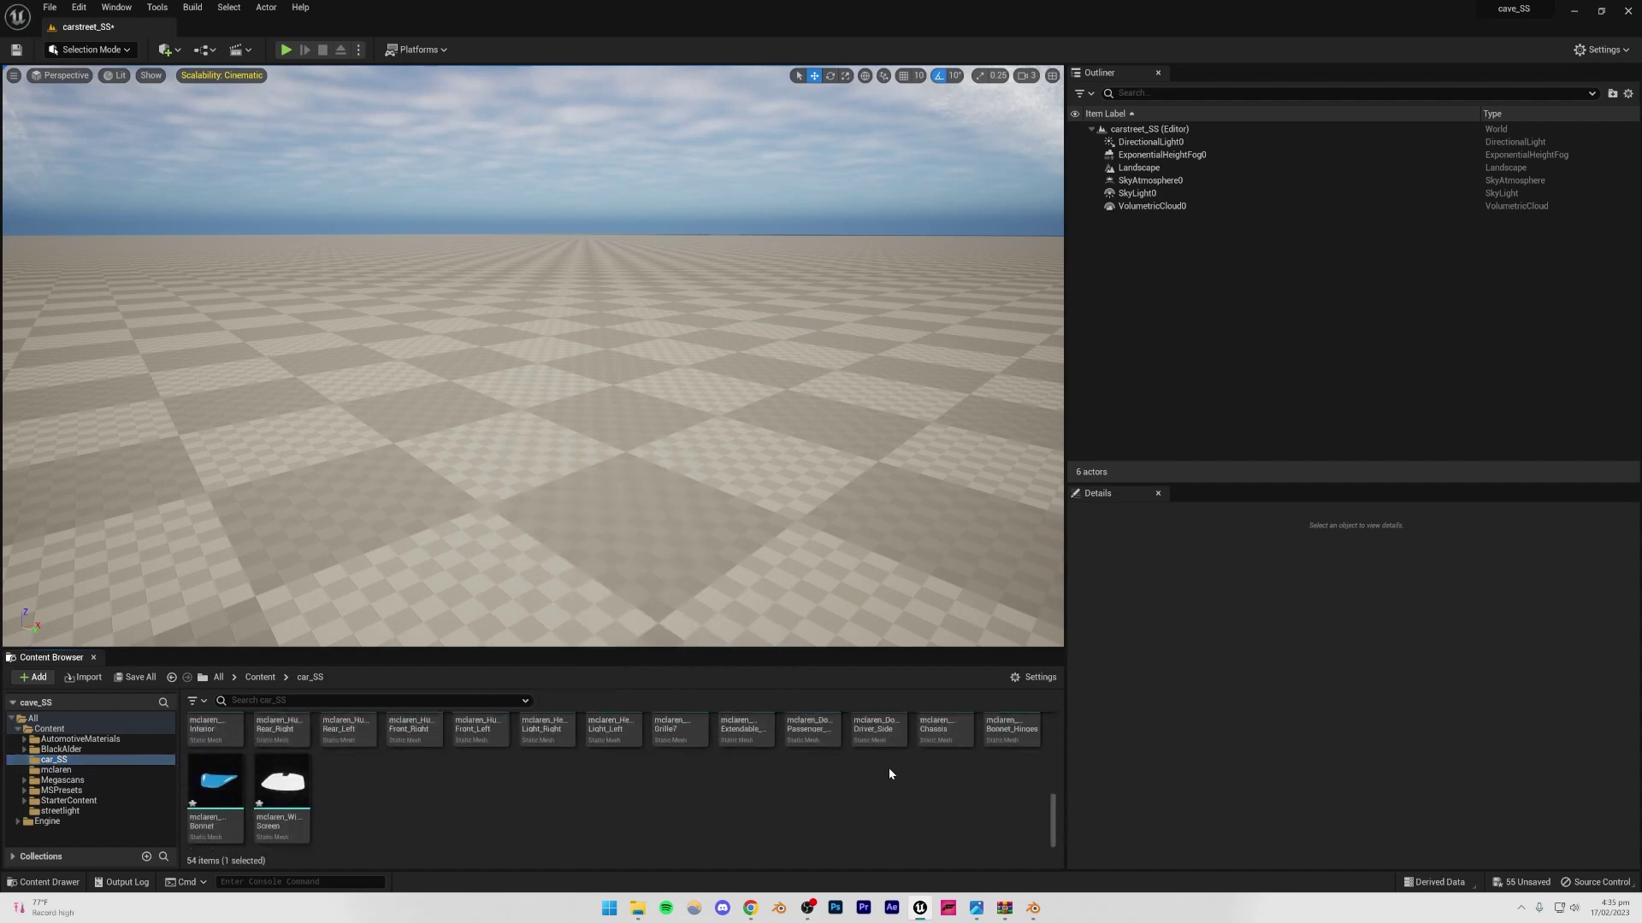
scroll(889, 768, "up", 3)
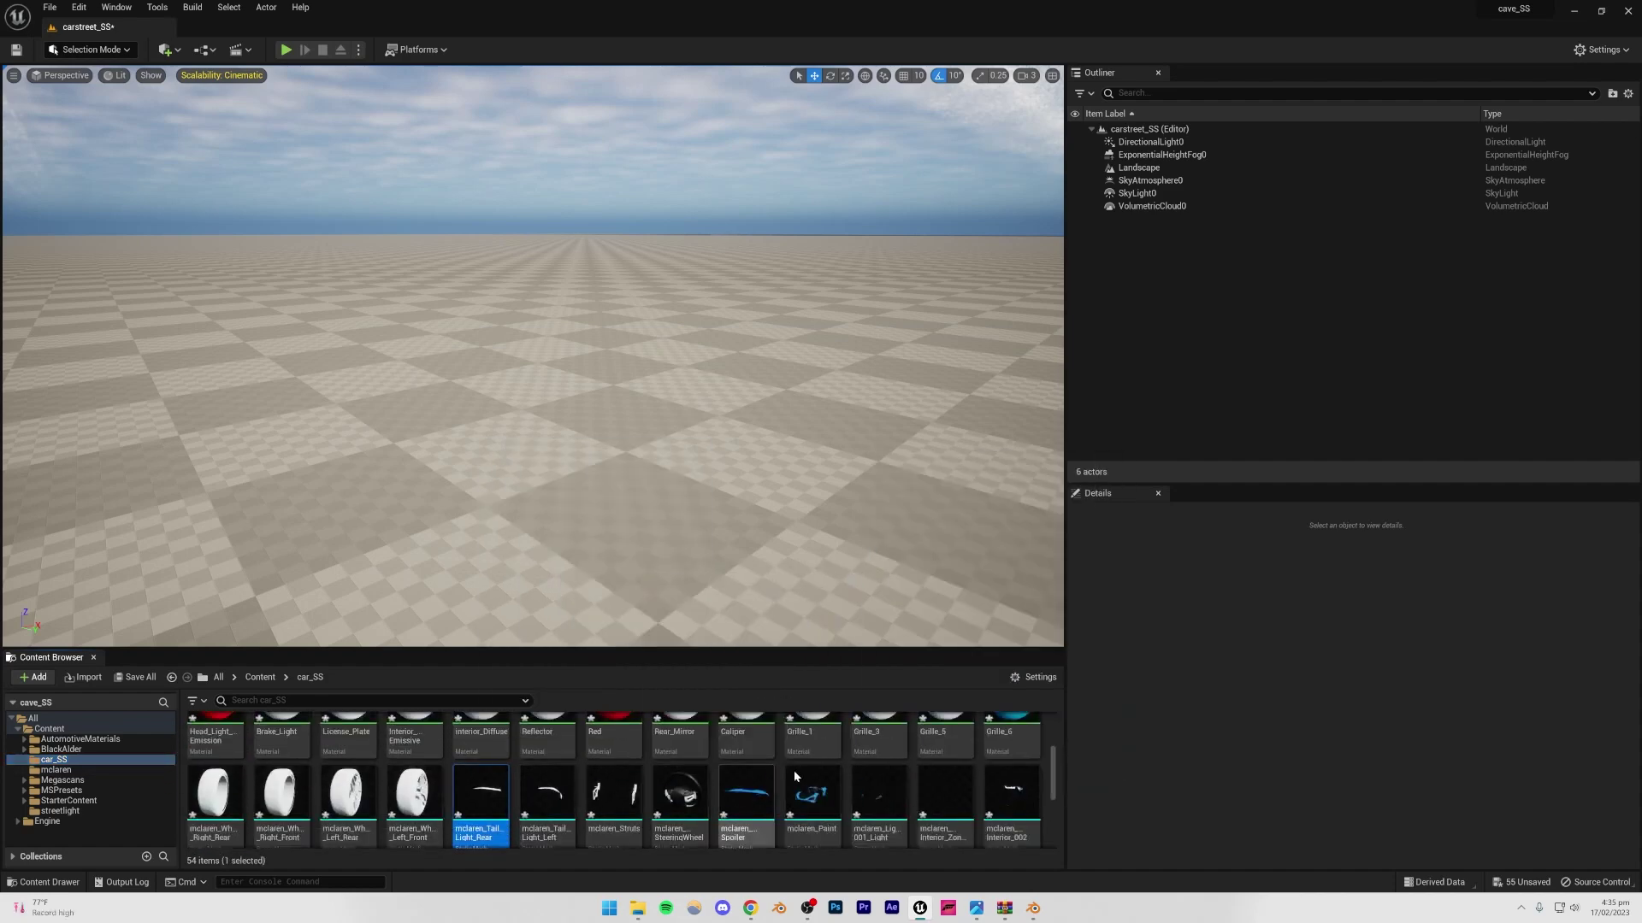
scroll(599, 786, "up", 2)
left_click(945, 744)
scroll(710, 773, "down", 1)
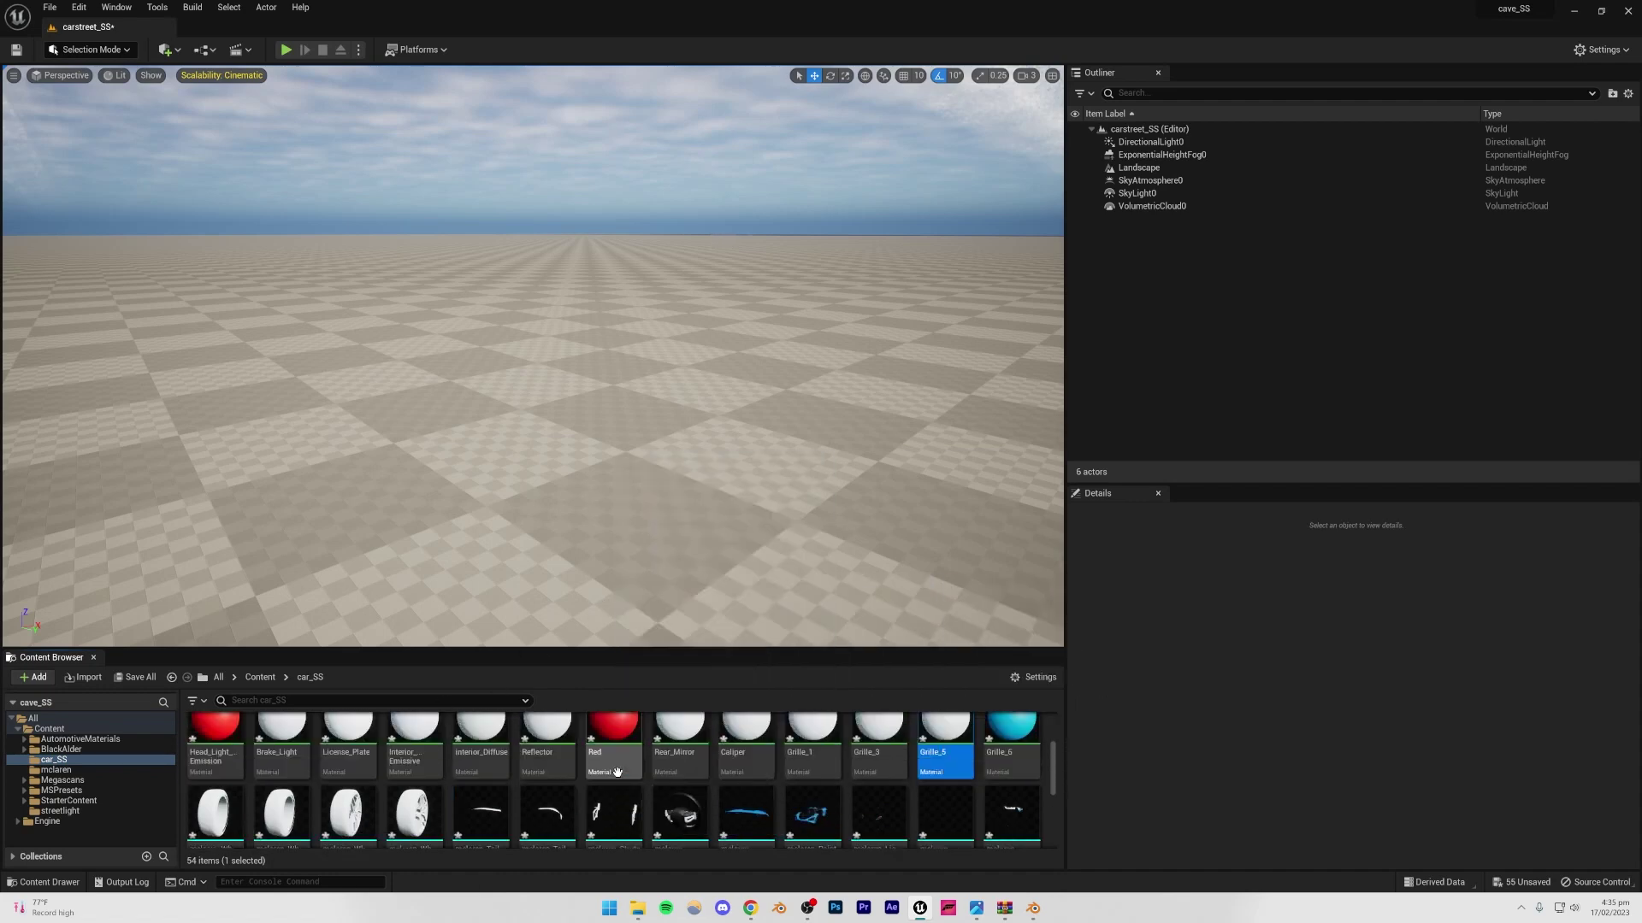
scroll(224, 778, "down", 1)
left_click(229, 780)
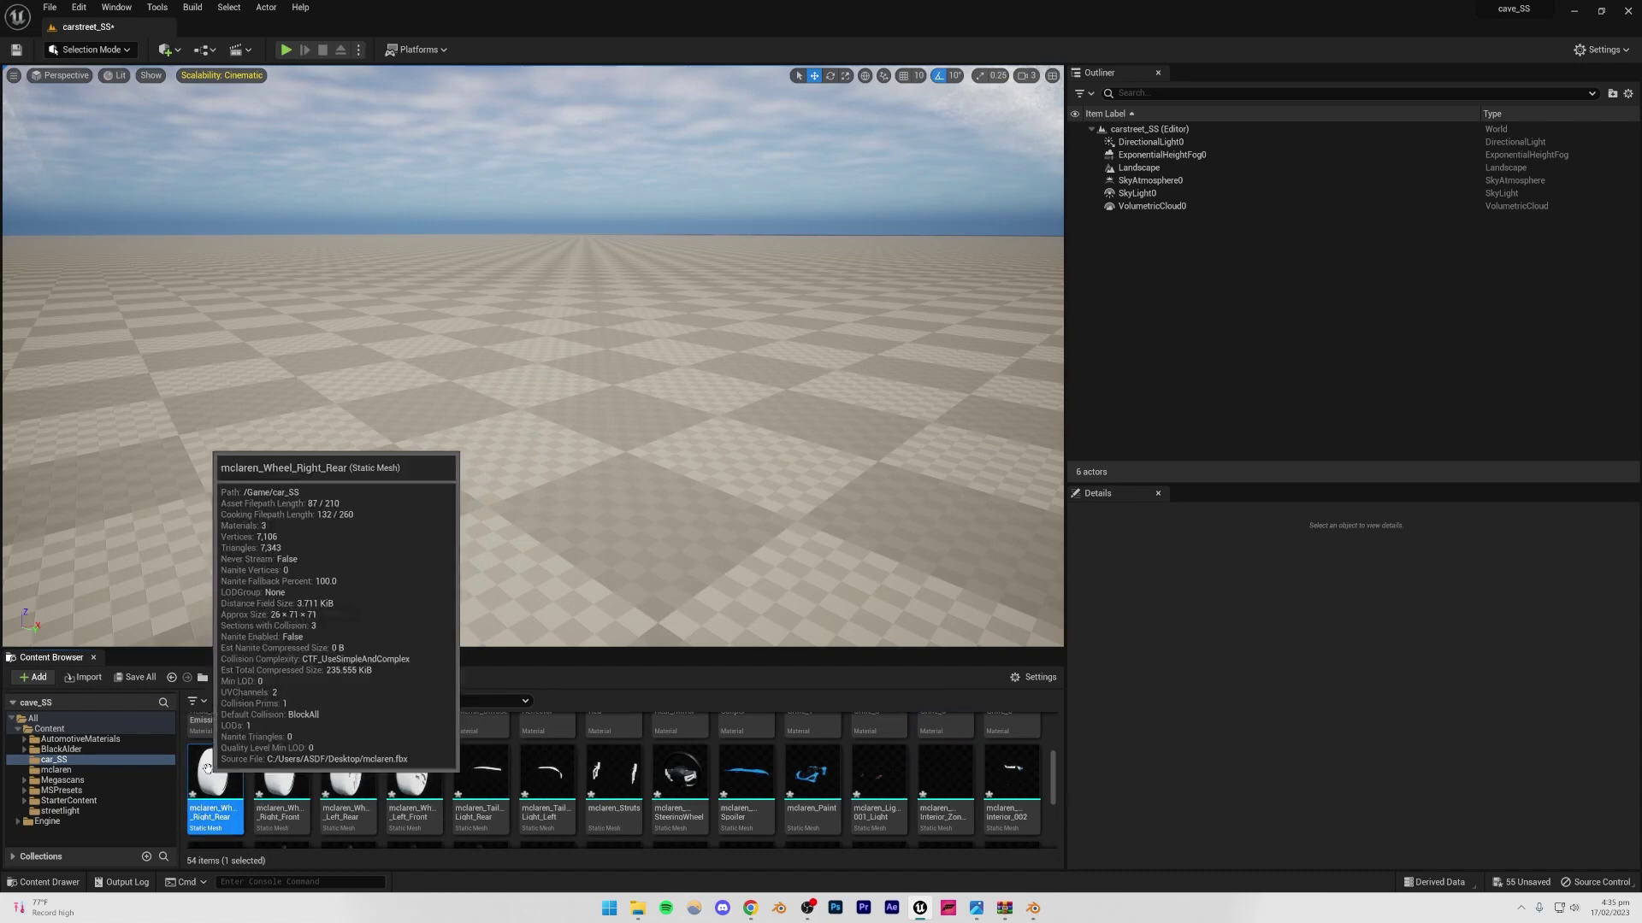
scroll(428, 778, "up", 2)
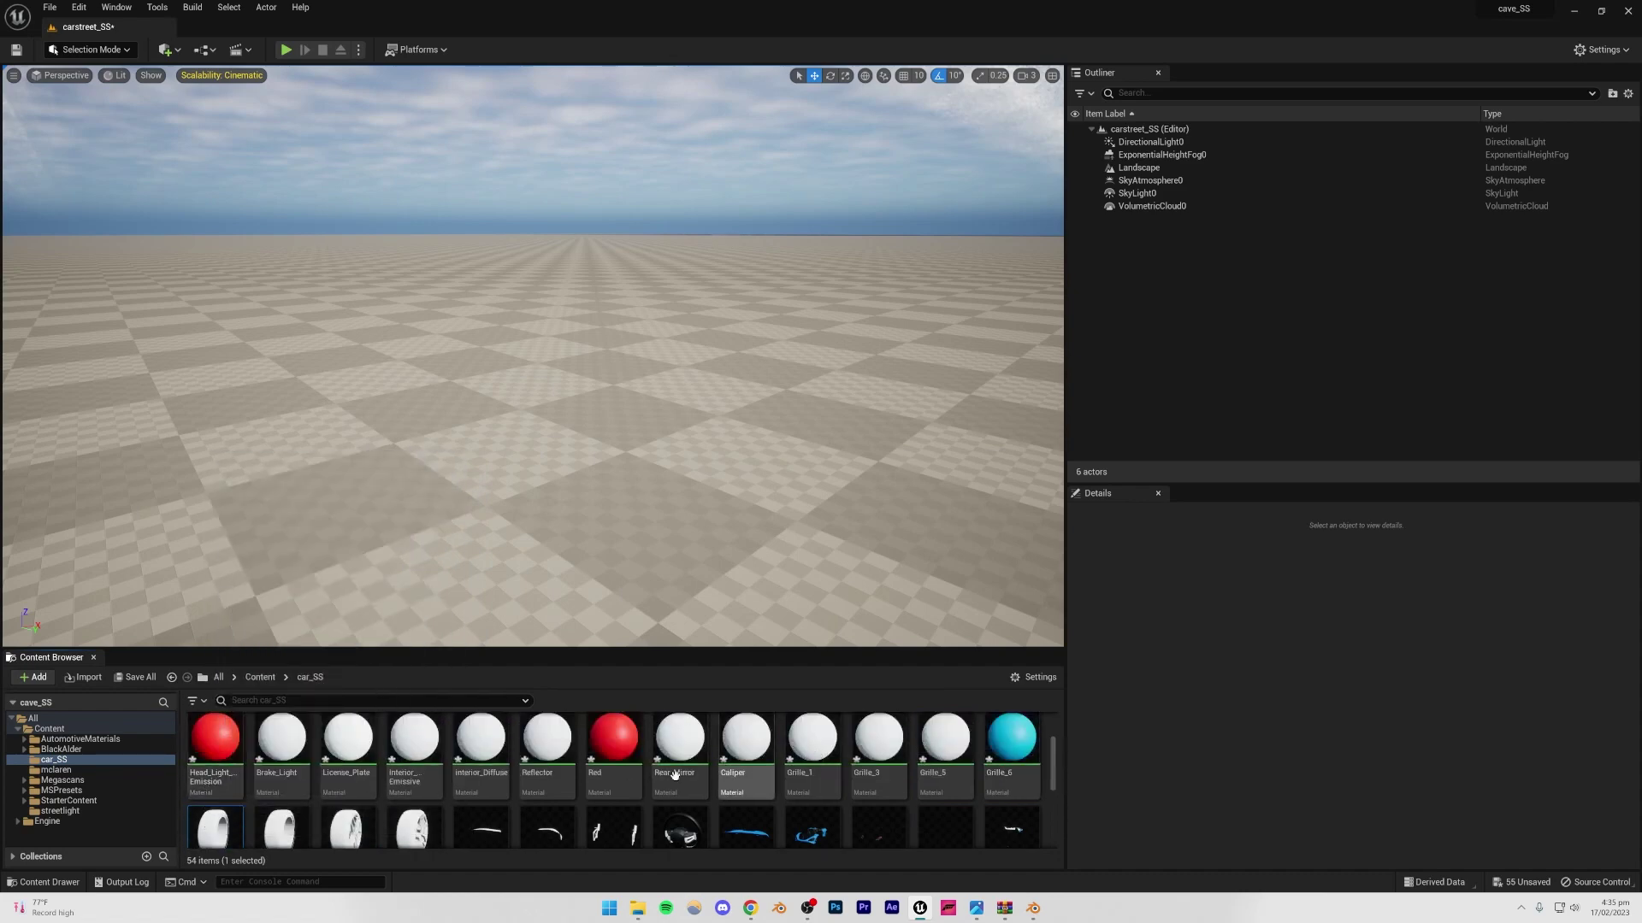
scroll(639, 777, "down", 1)
scroll(214, 808, "down", 5)
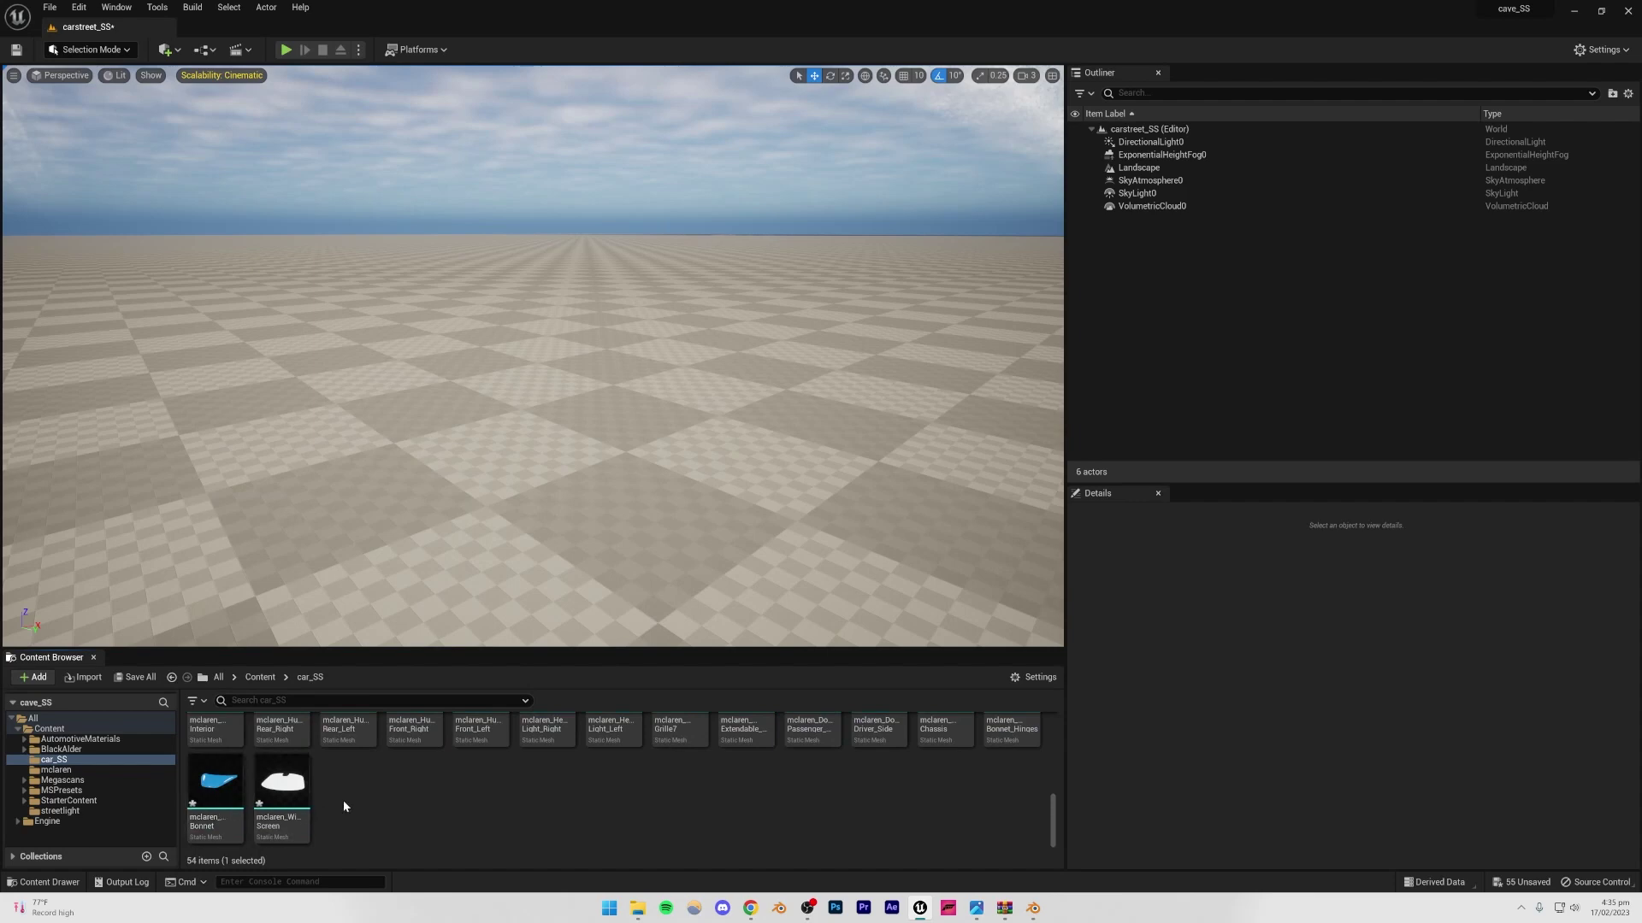
Step: Place all 28 selected McLaren meshes in the level, then select every actor
left_click(282, 791, "shift")
scroll(320, 810, "up", 3)
scroll(319, 806, "up", 5)
scroll(479, 803, "down", 4)
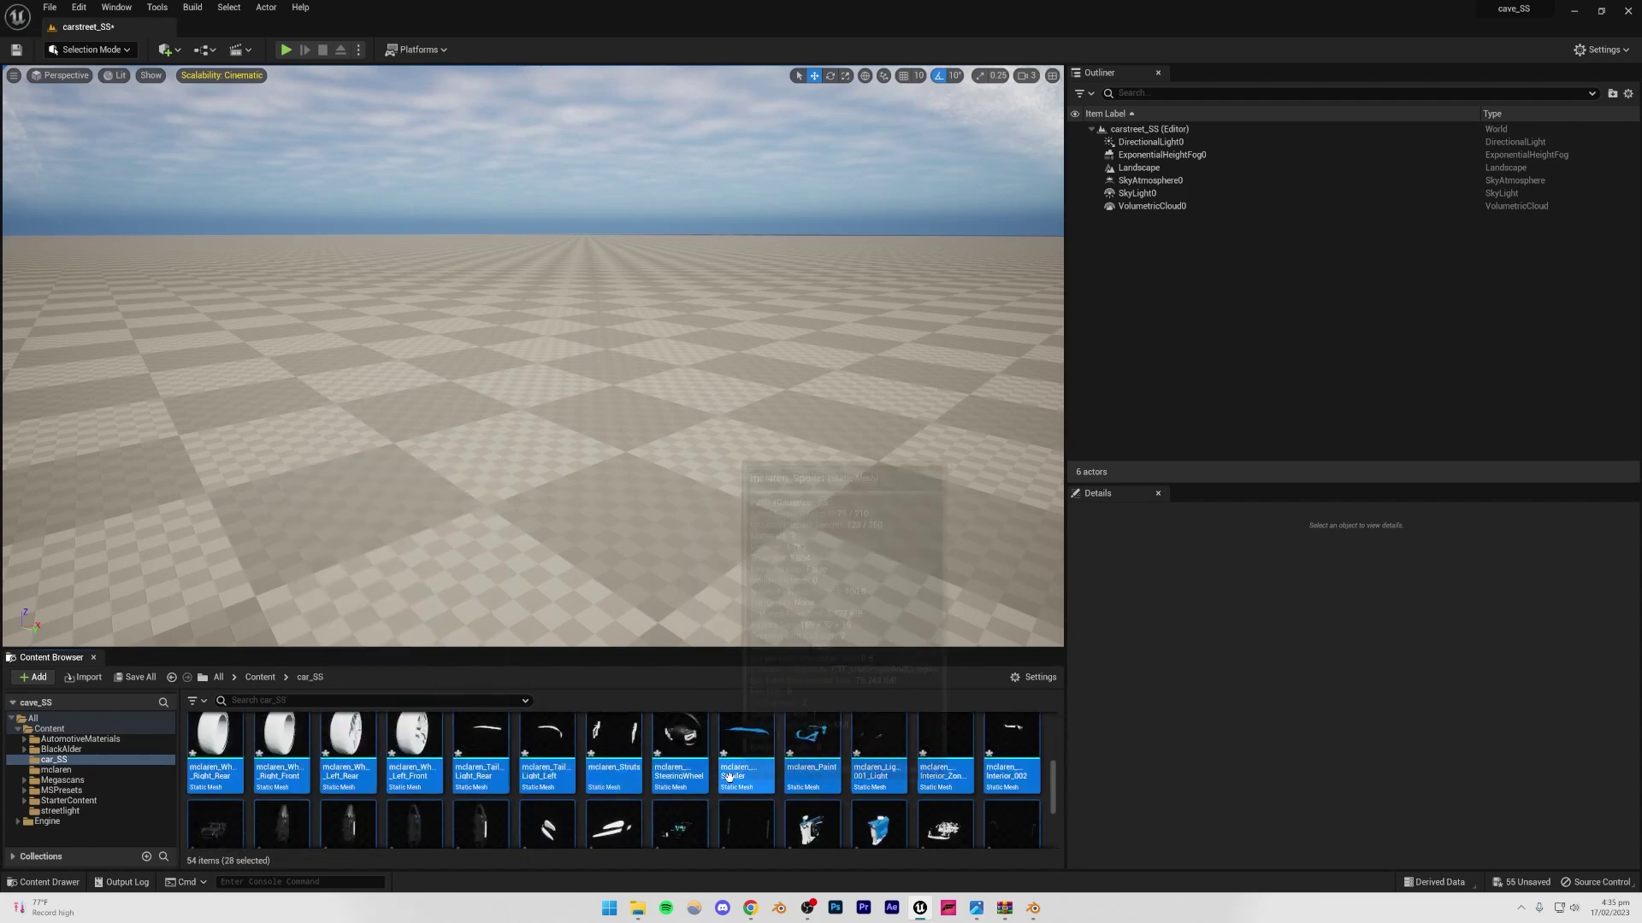
left_click_drag(765, 783, 477, 404)
scroll(533, 478, "down", 3)
key("ctrl+a")
Step: Look over the placed car, then save all McLaren assets and the carstreet_SS level
left_click(542, 190)
left_click_drag(542, 190, 137, 290, "alt")
left_click(530, 504)
key("Escape")
left_click(121, 679)
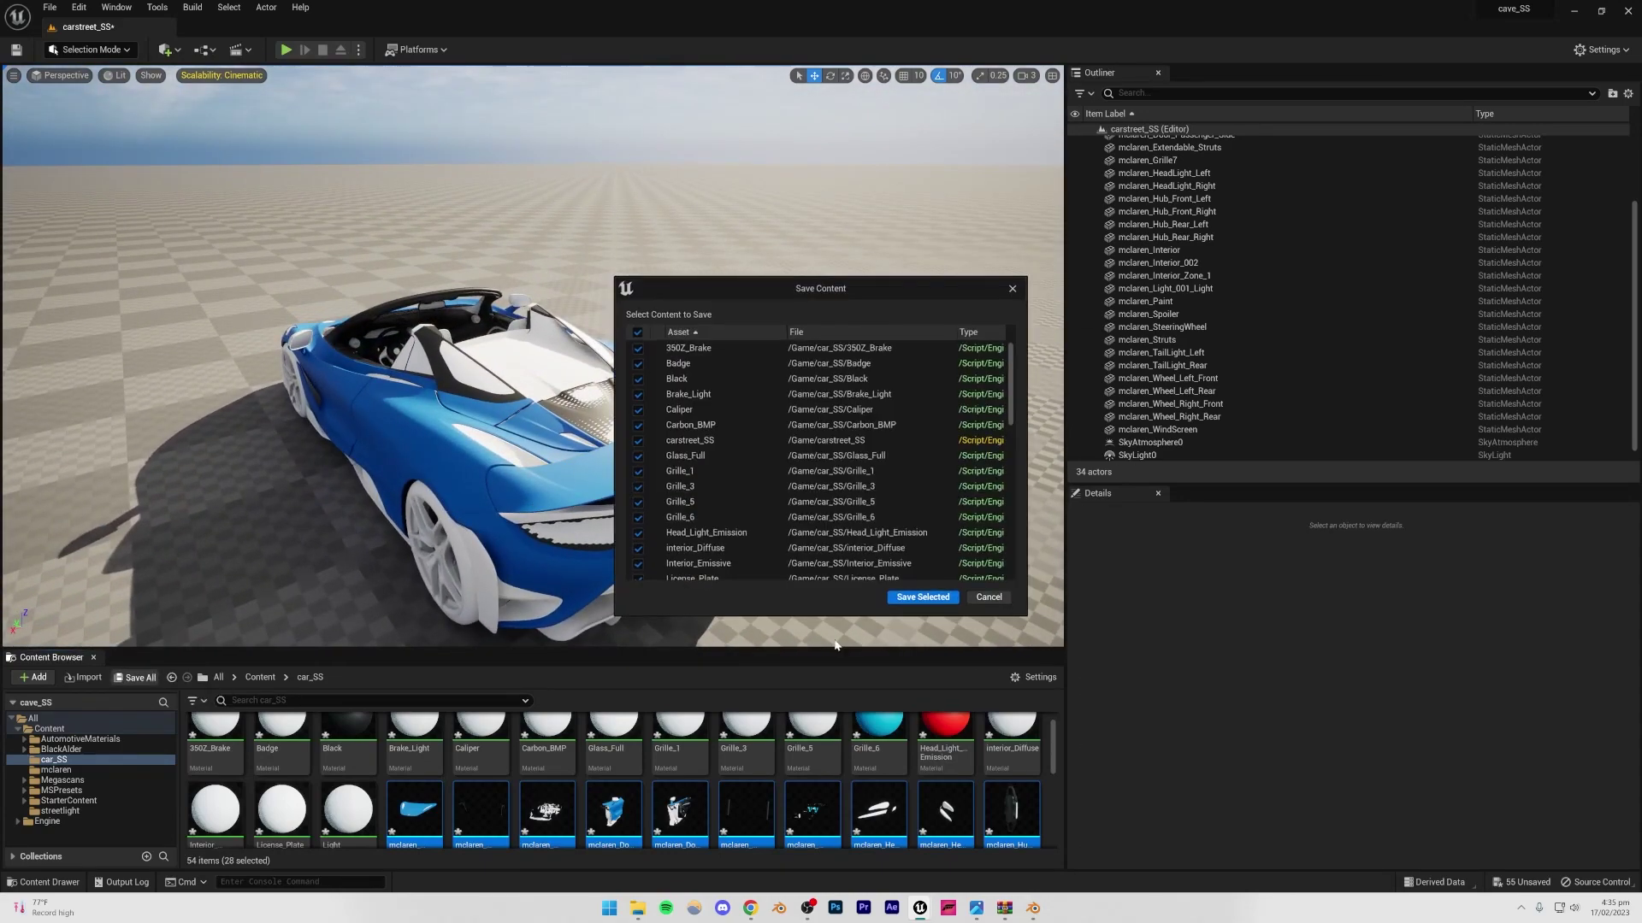
left_click(924, 597)
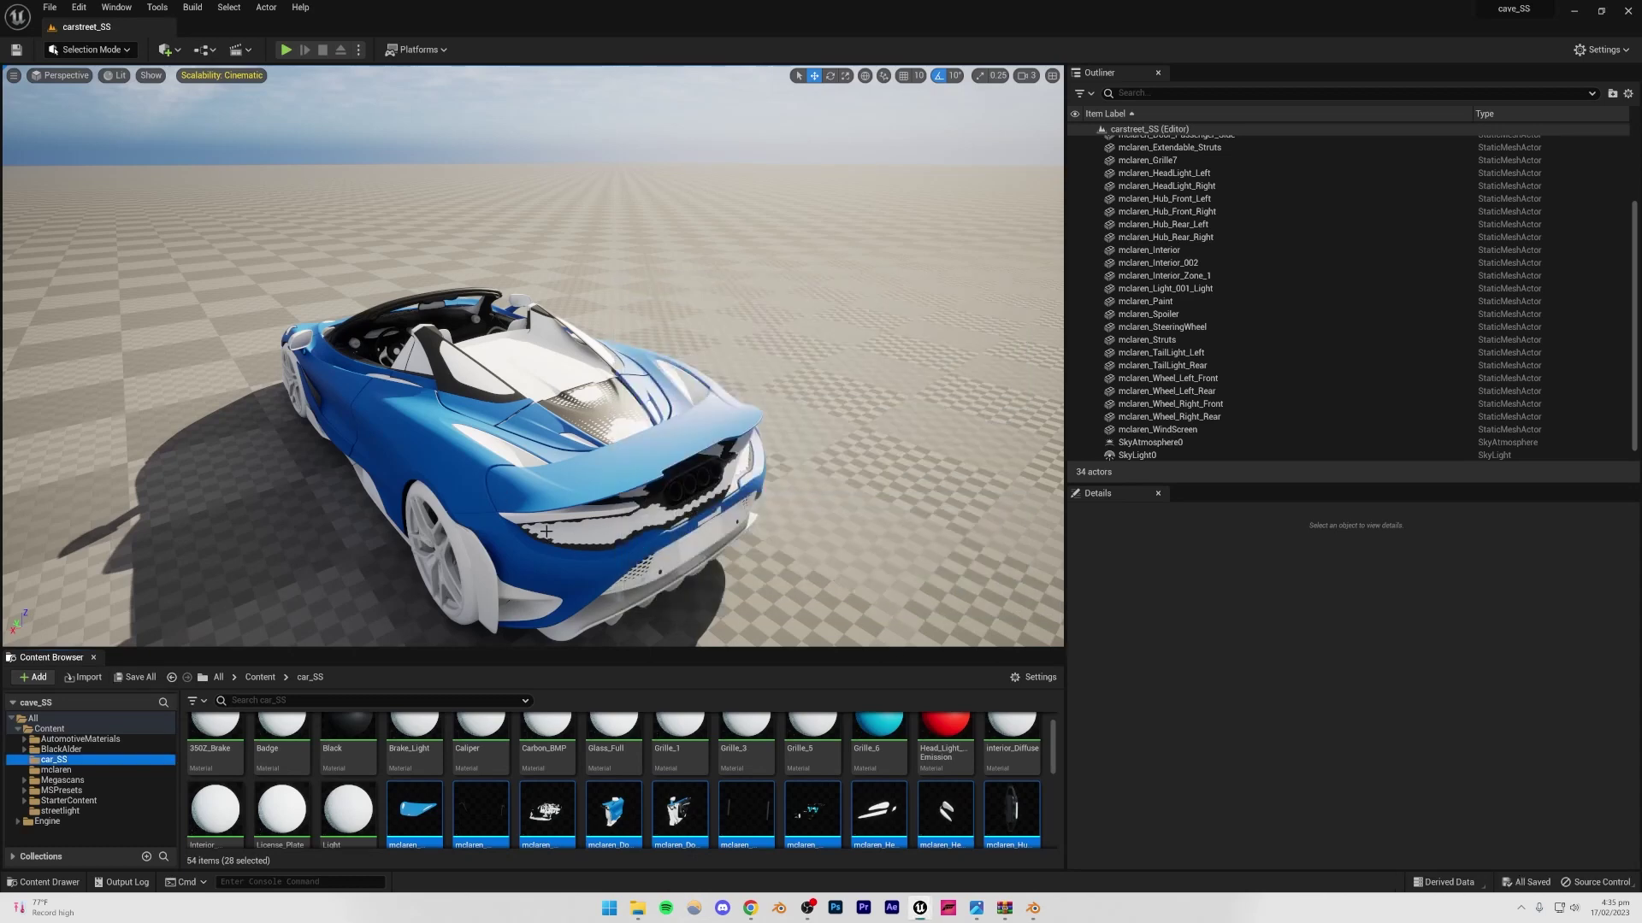
left_click(544, 445)
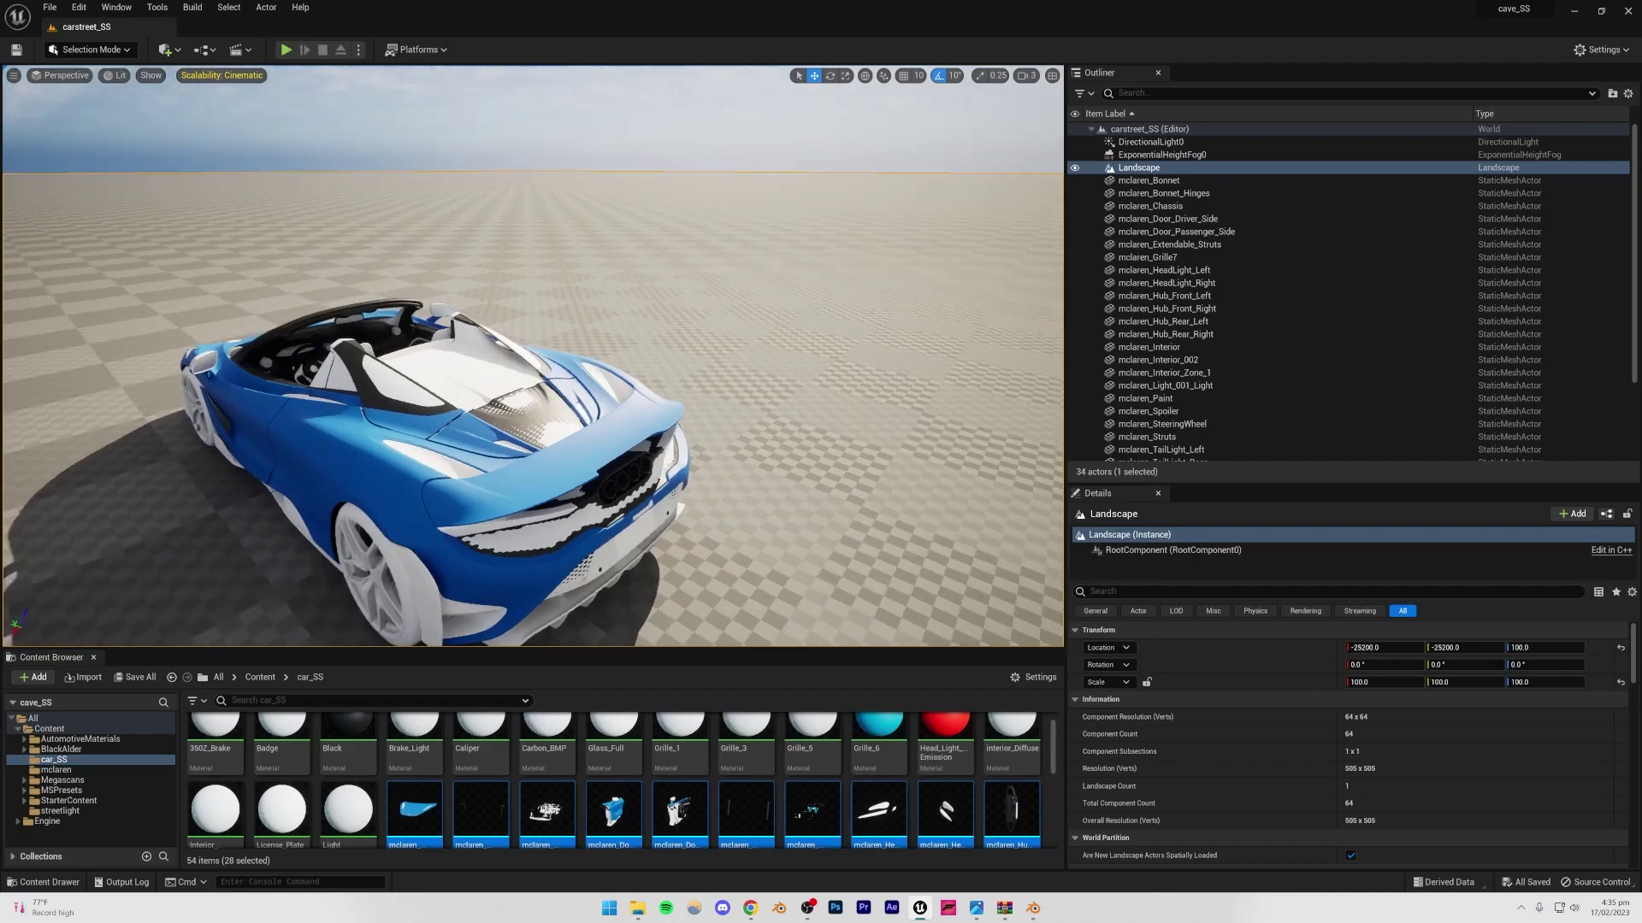